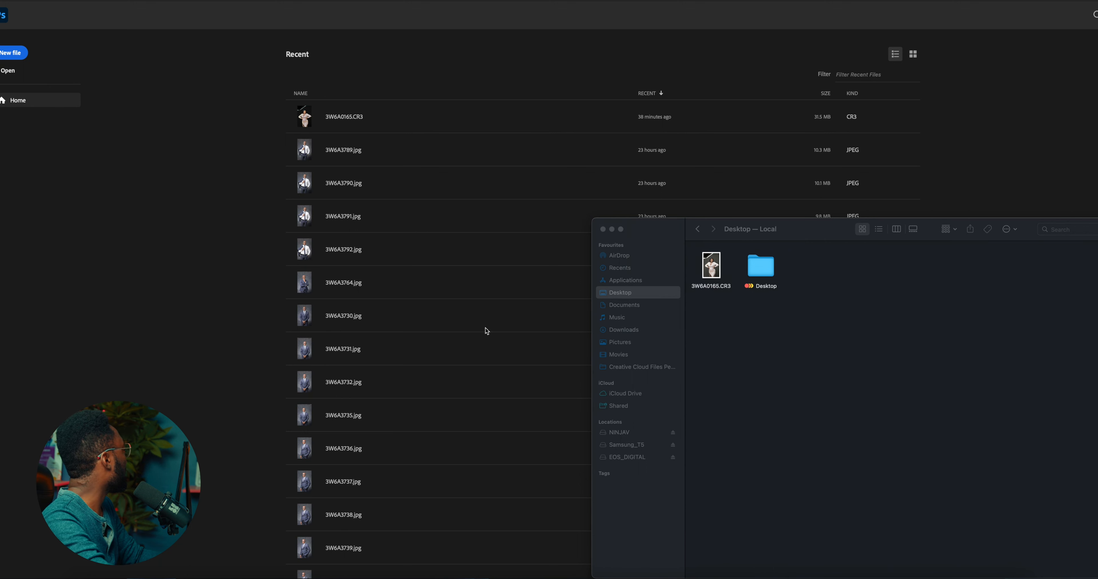
Open the raw photo 3W6A0165.CR3 from the Desktop folder in Photoshop for raw editing
click(201, 315)
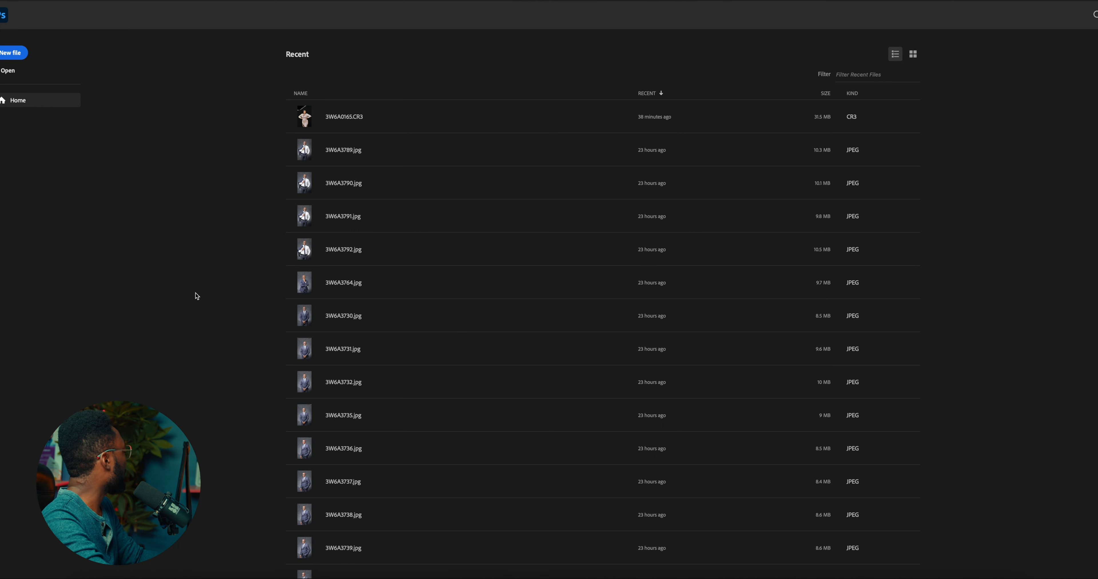
click(84, 577)
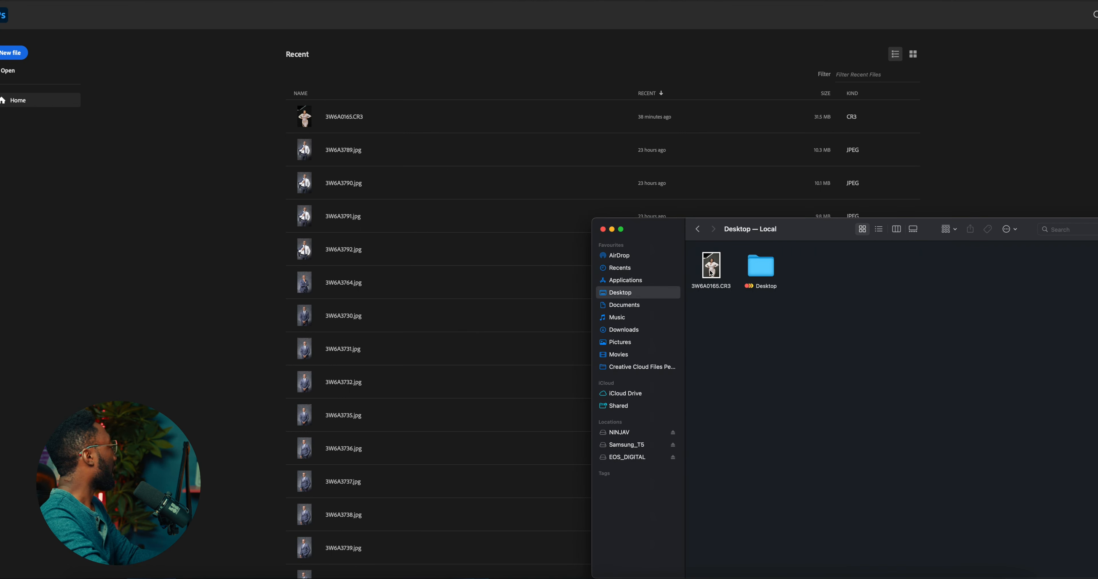
drag(711, 268, 211, 278)
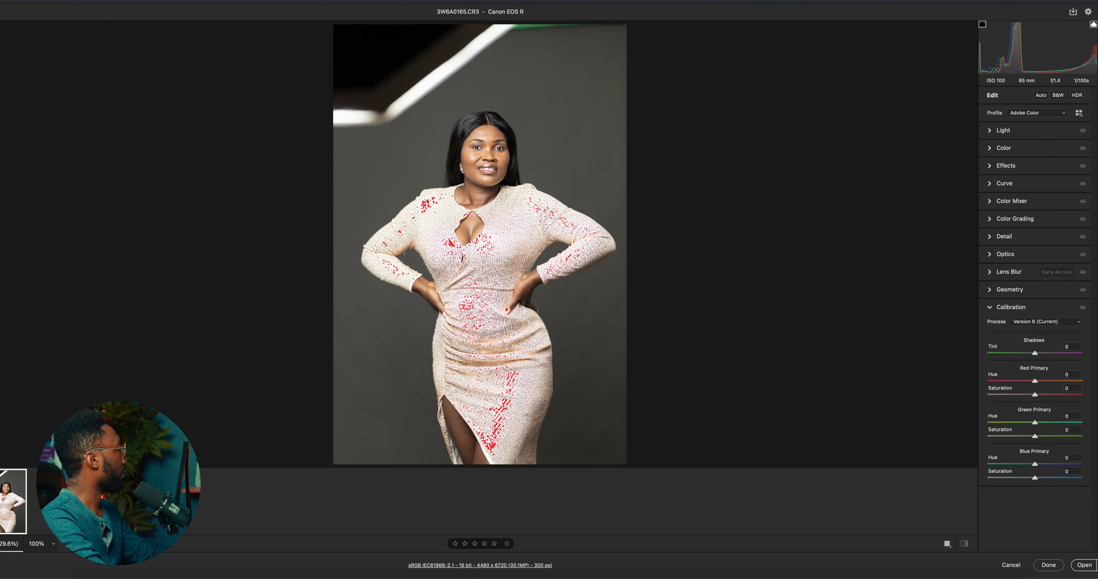
Mask the background and set its exposure to -1.75, highlights to -2, temperature to -10 and tint to -22
key(m)
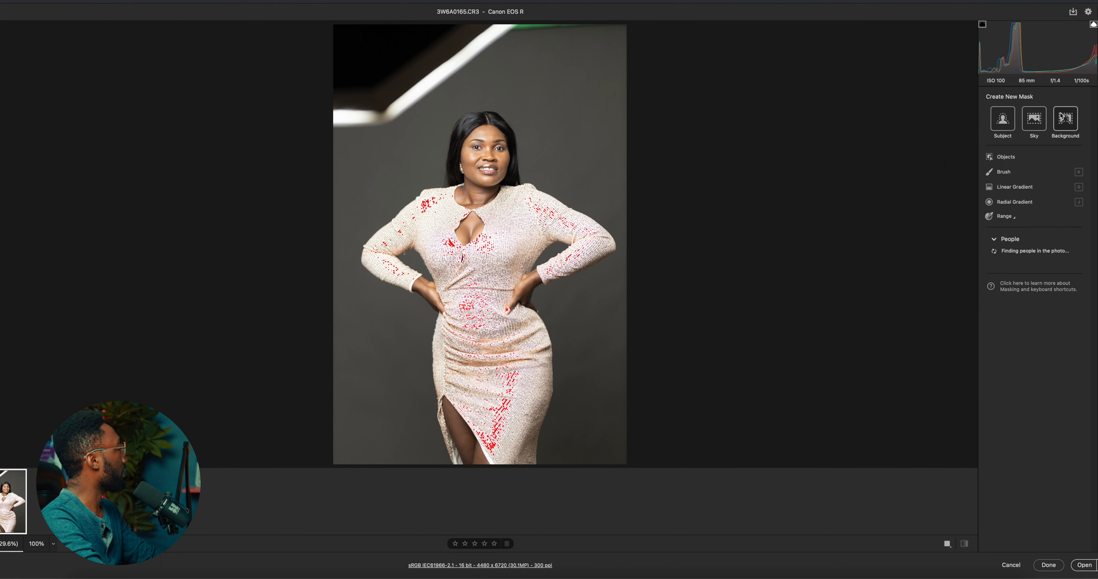
click(1063, 124)
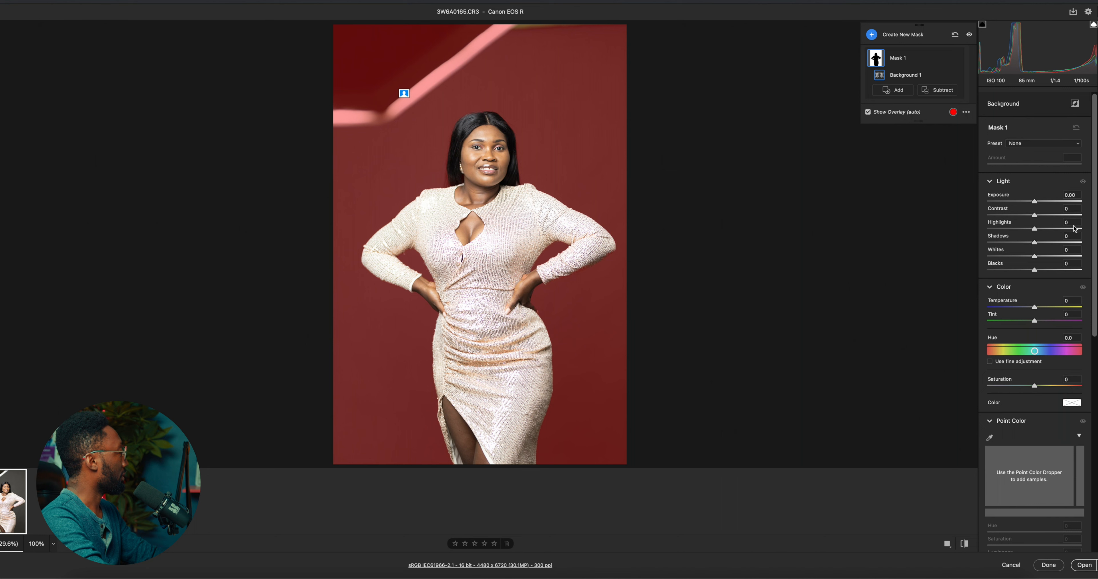
drag(1035, 206, 1011, 222)
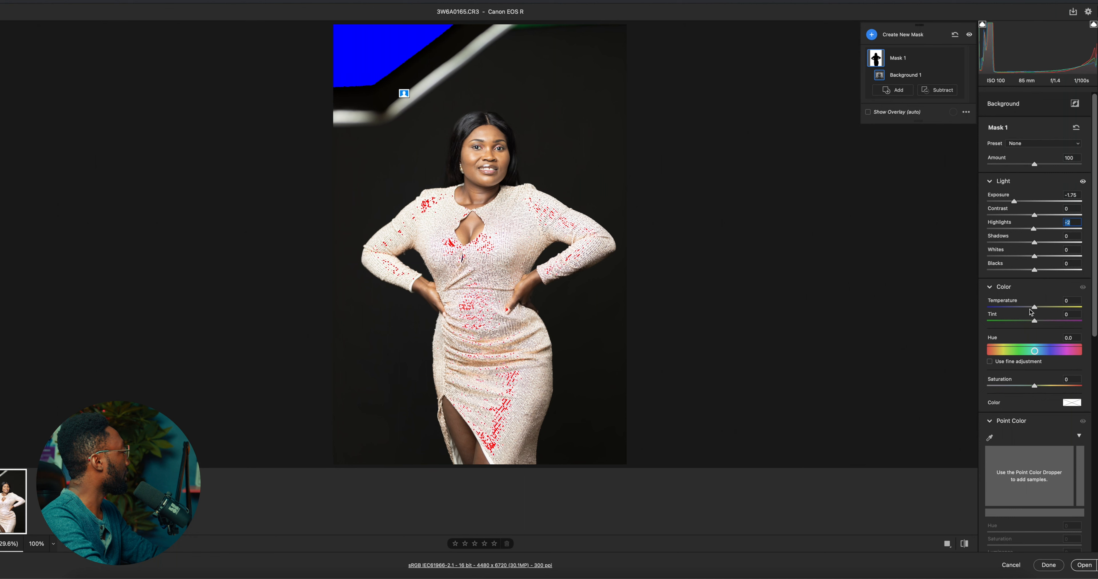
mouse_move(1033, 311)
mouse_down()
mouse_move(1035, 325)
mouse_move(1023, 327)
mouse_up()
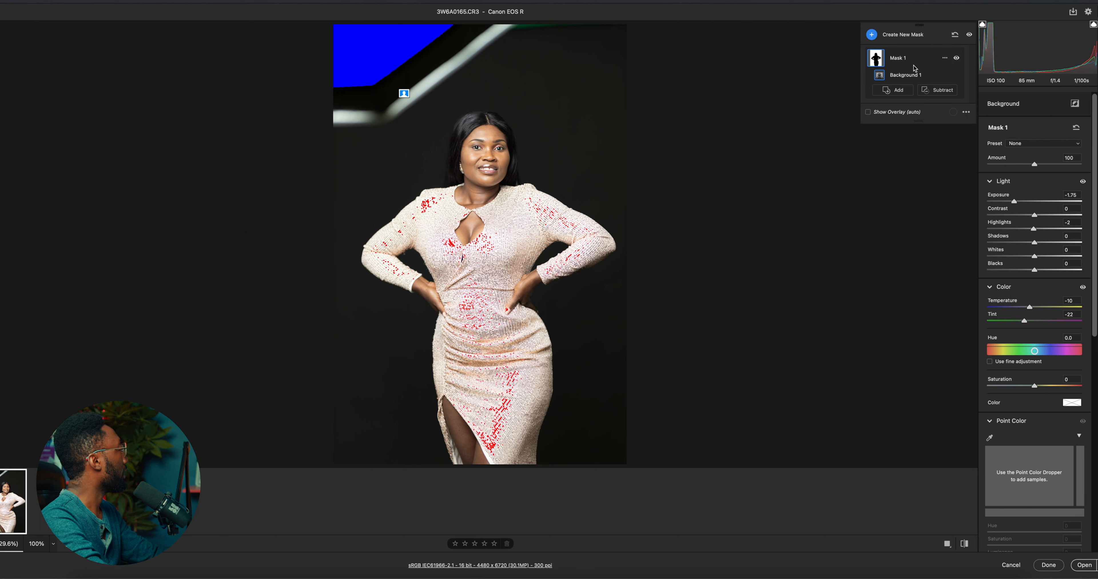
Create a people mask for the woman's clothes and set its highlights to -32 and whites to -4
click(871, 34)
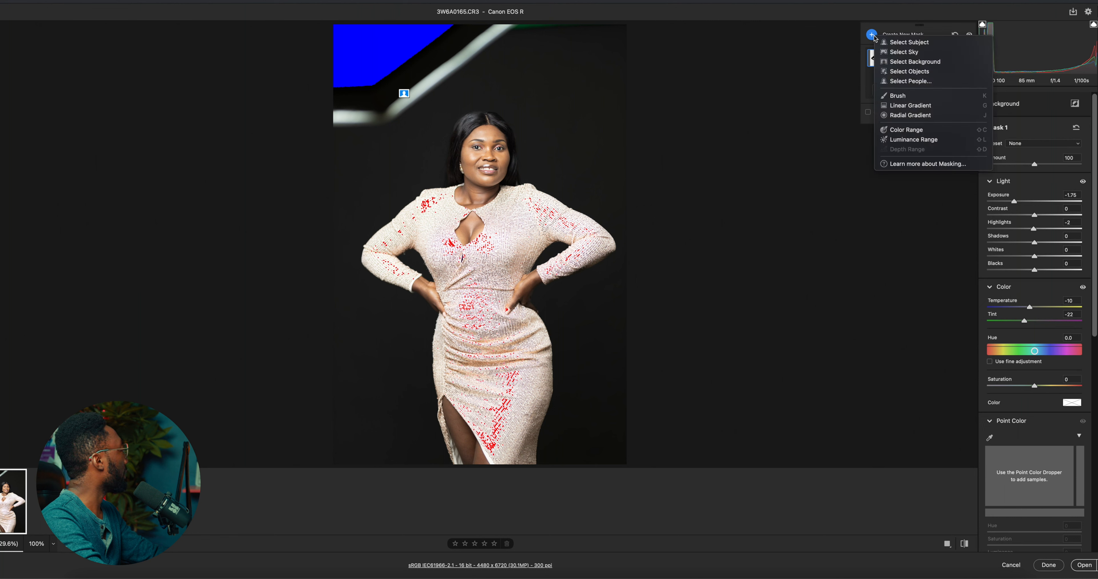
click(898, 82)
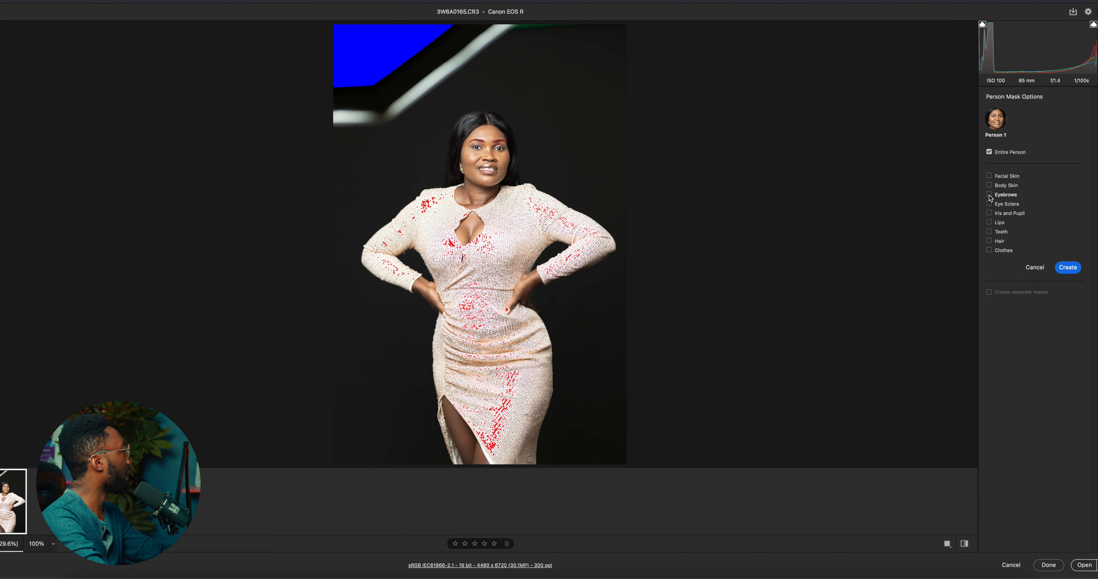
click(989, 253)
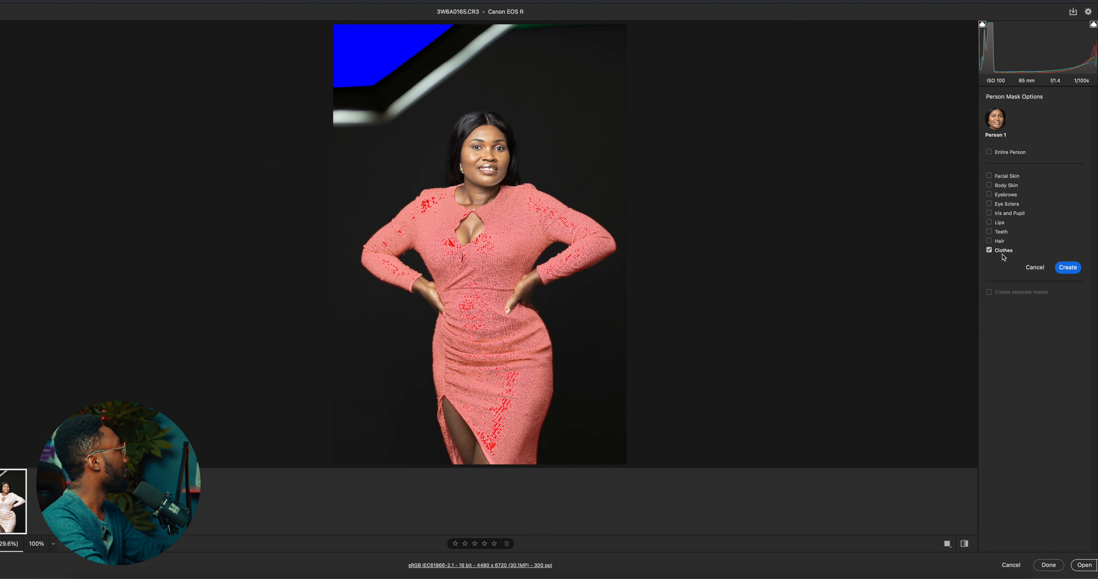
click(1066, 268)
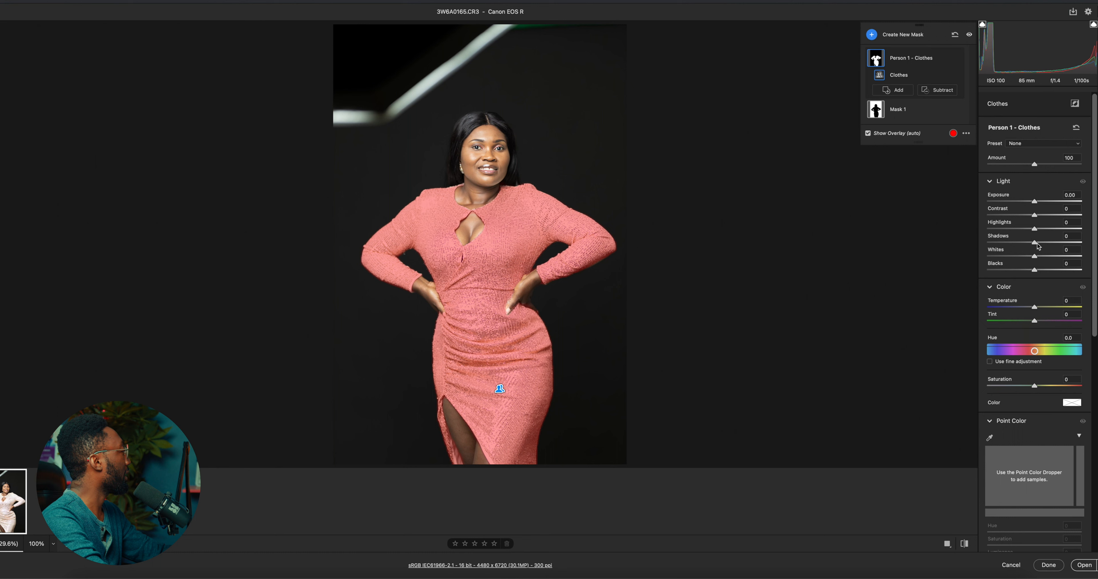
mouse_move(1034, 230)
mouse_down()
mouse_move(1006, 237)
mouse_move(1021, 232)
mouse_up()
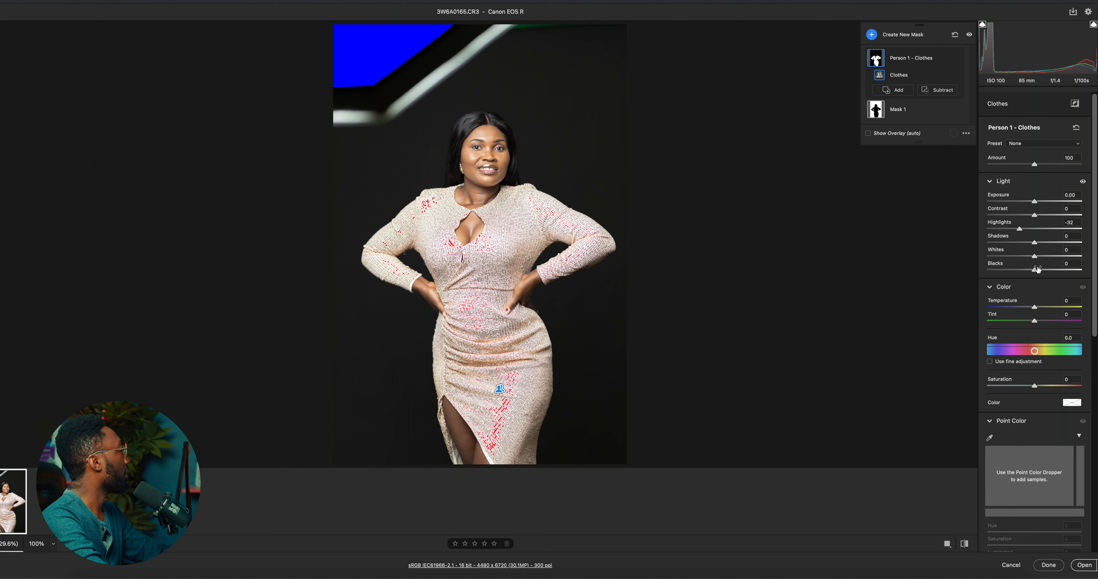
drag(1036, 259, 1034, 257)
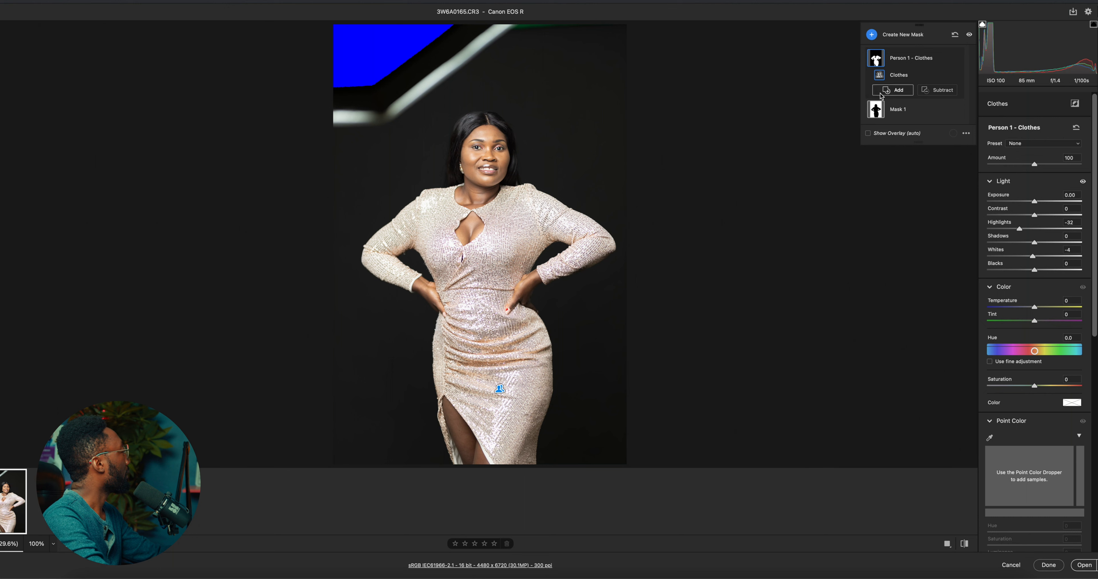
Create one combined people mask covering the woman's teeth and eye sclera
click(870, 35)
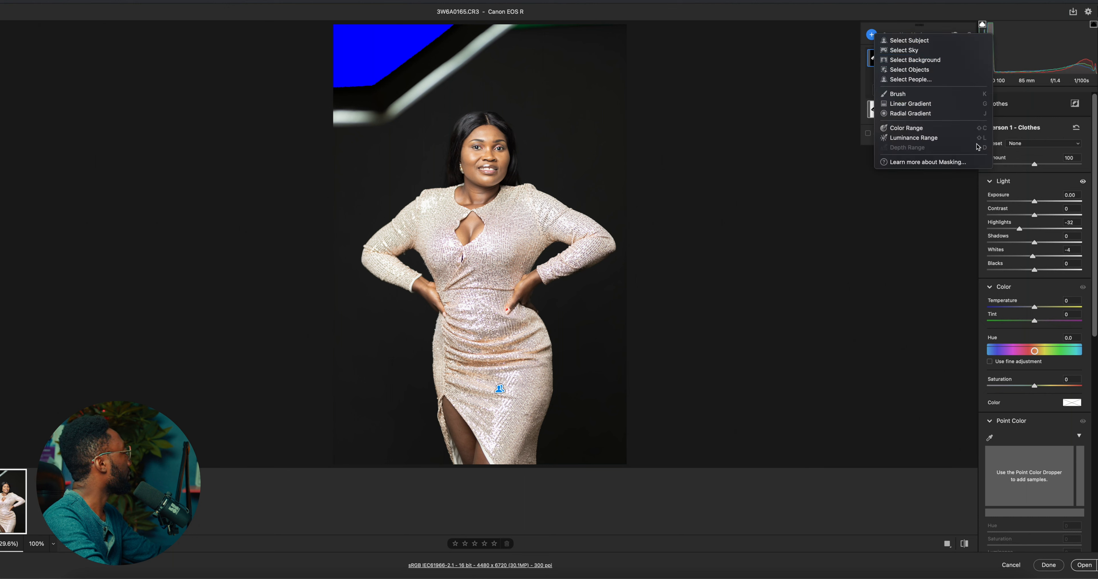
click(912, 80)
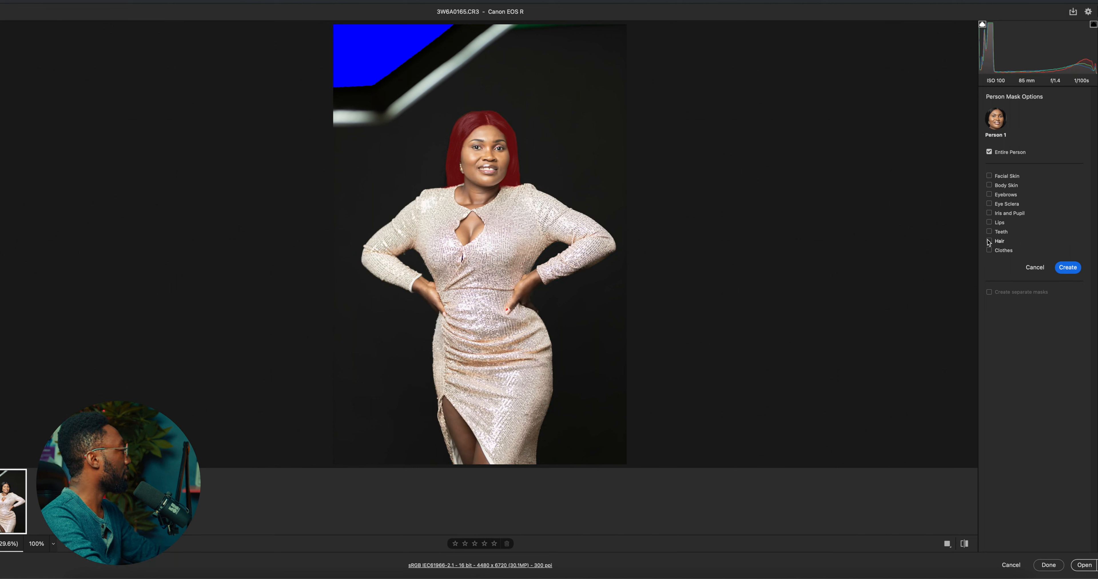
click(989, 232)
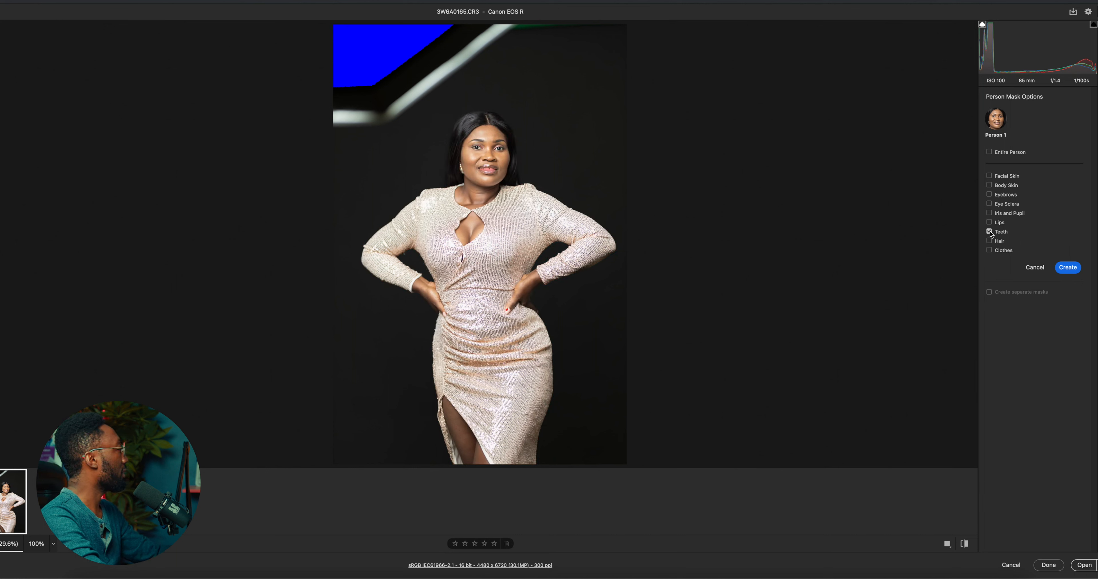
click(990, 204)
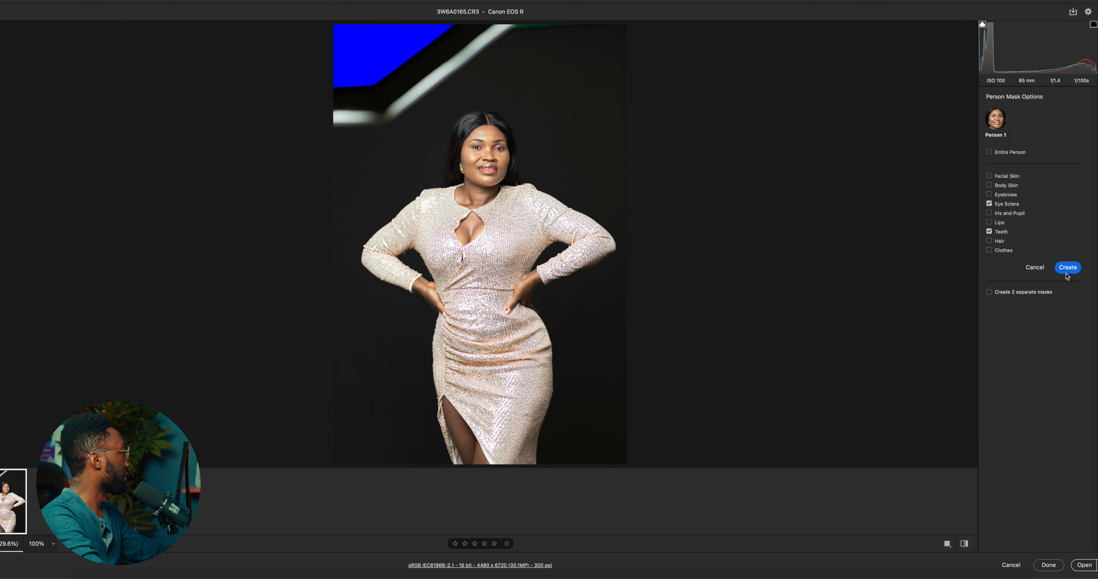
click(1070, 267)
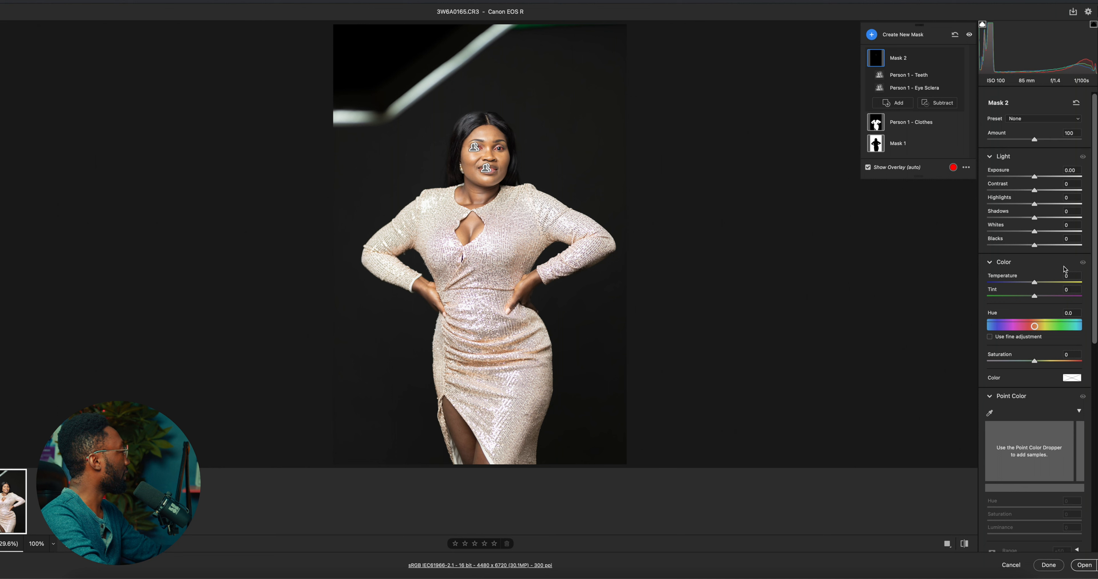
Set the teeth and eye mask's temperature to -37 and tint to -28
drag(1035, 285, 1016, 287)
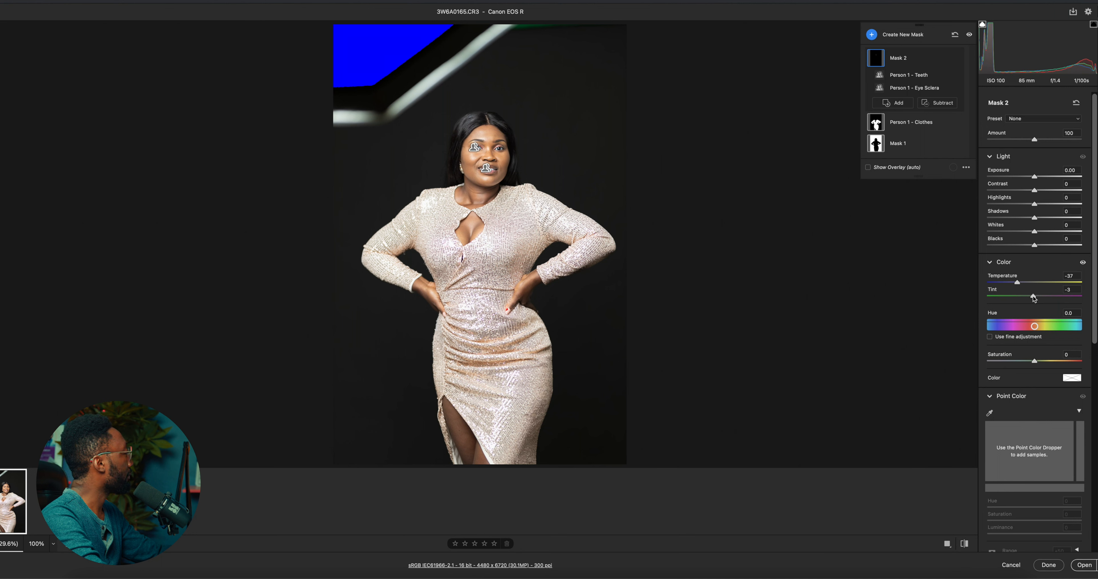
drag(1033, 296, 1022, 300)
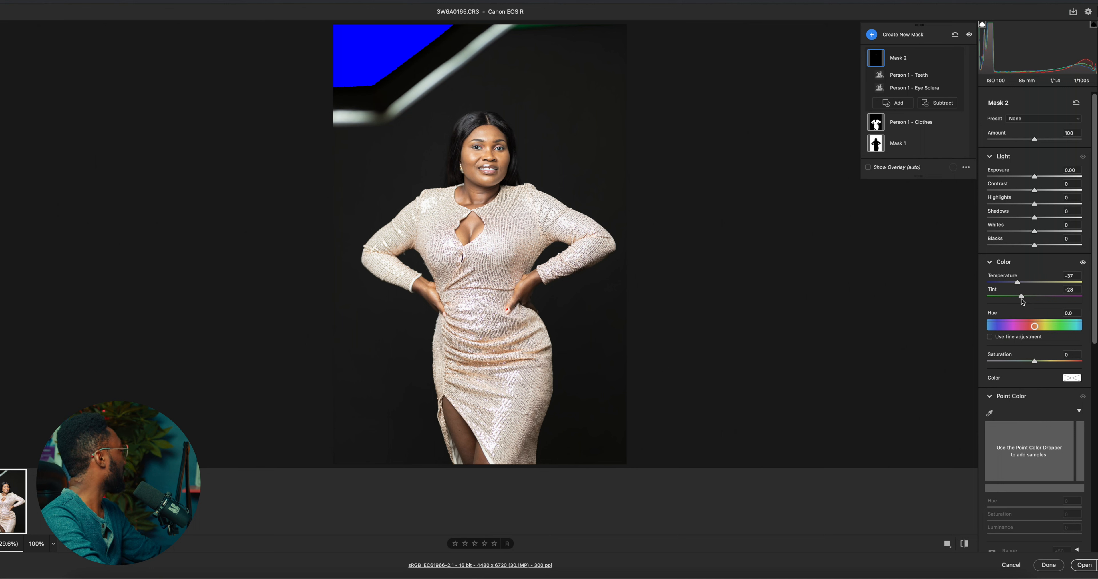
drag(1022, 301, 1019, 302)
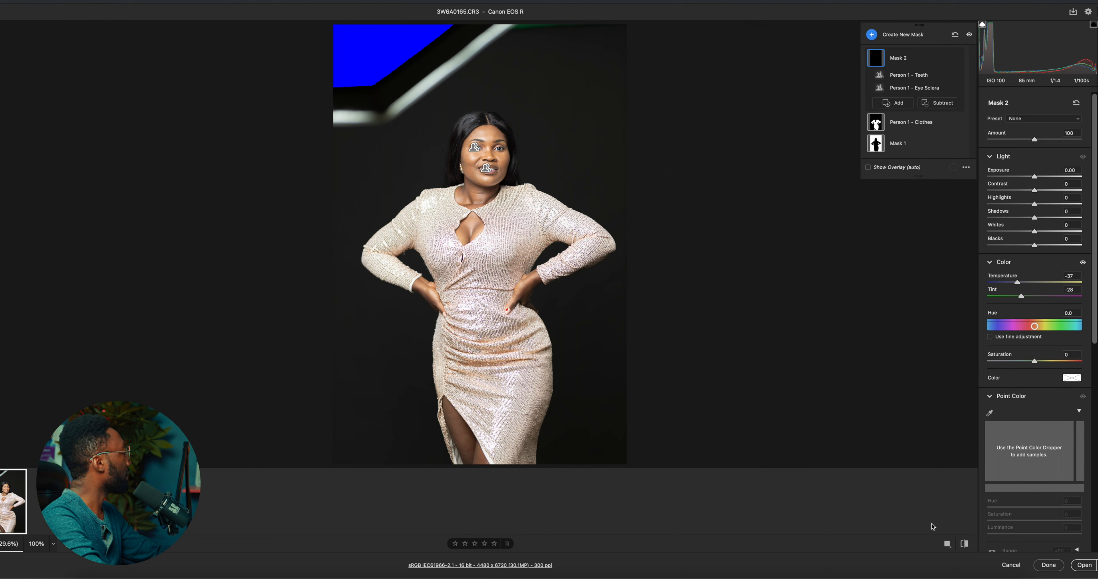
Compare the masked edit with the photo's default settings, ending on the edited version
click(962, 545)
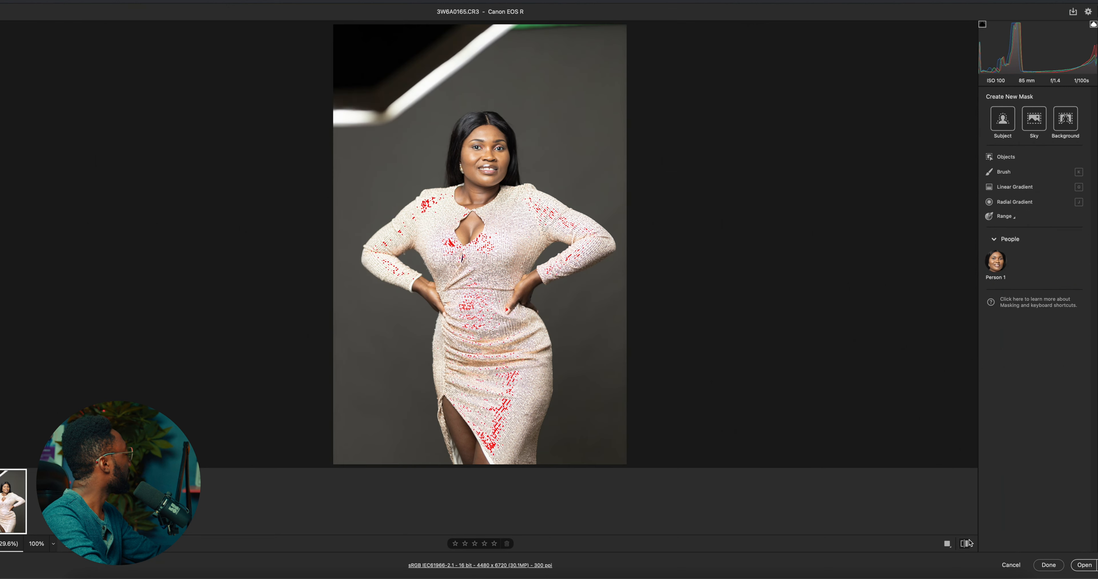
click(969, 544)
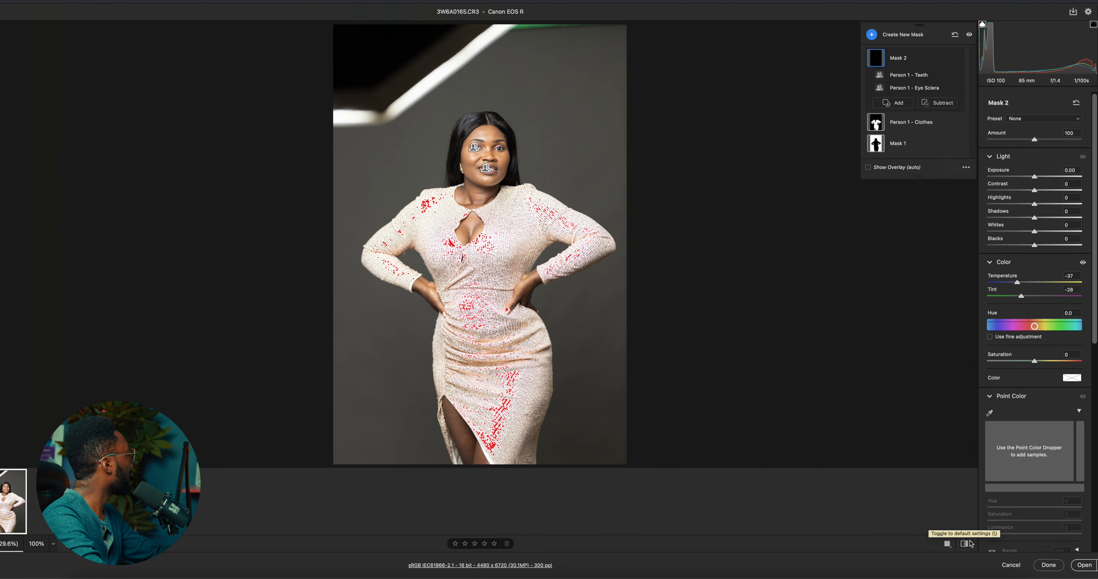
click(969, 545)
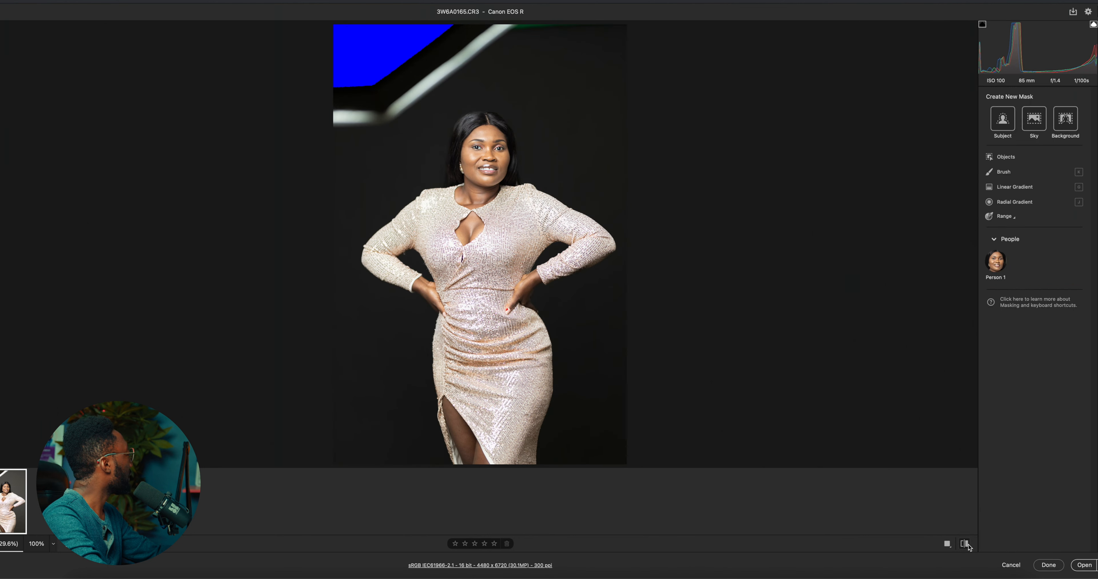
click(969, 545)
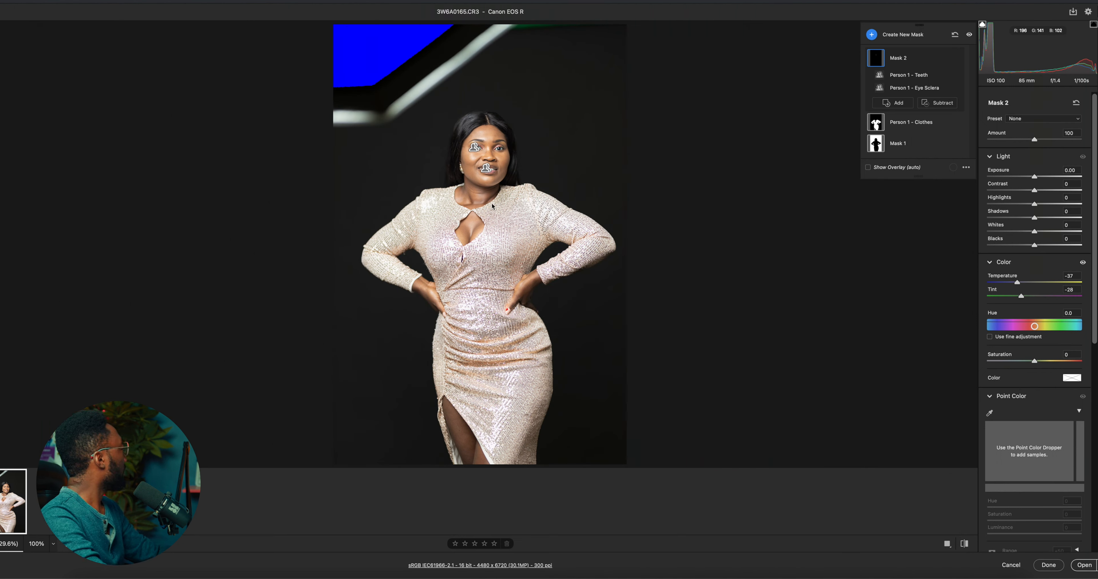
Create a people mask that covers only the woman's hair
click(878, 35)
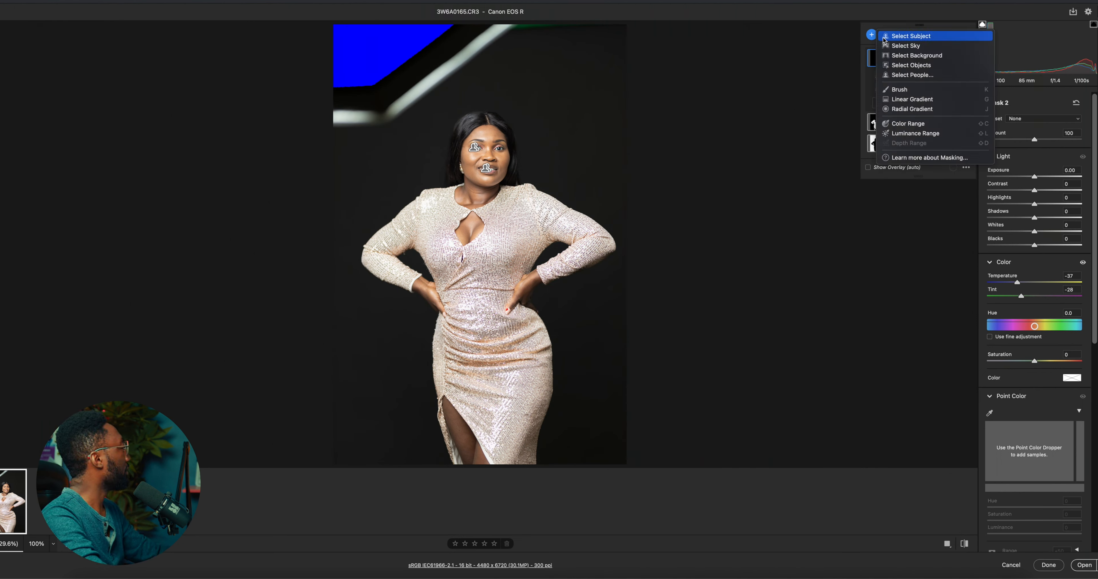
click(903, 76)
click(998, 241)
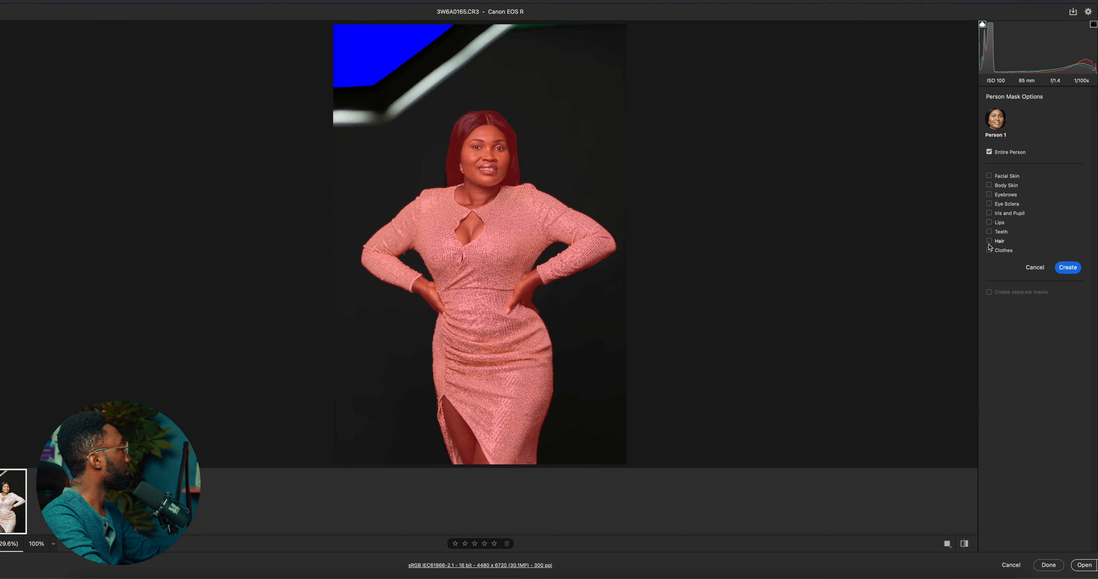
click(1065, 268)
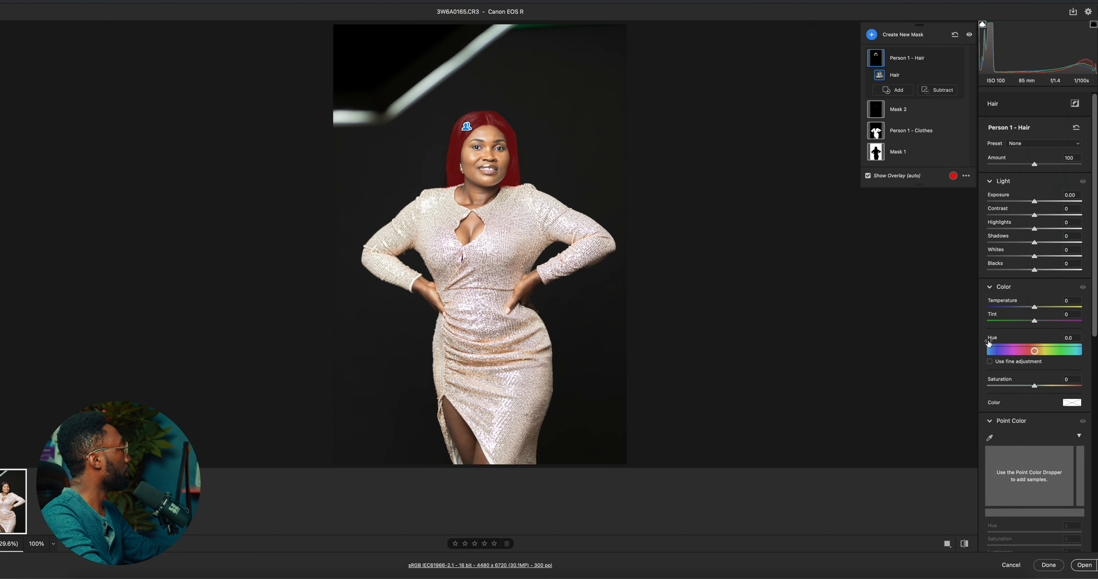
Set the hair mask's temperature to -25, tint to -26, whites to -5, blacks to -1 and exposure to +0.10
drag(1034, 306, 1023, 314)
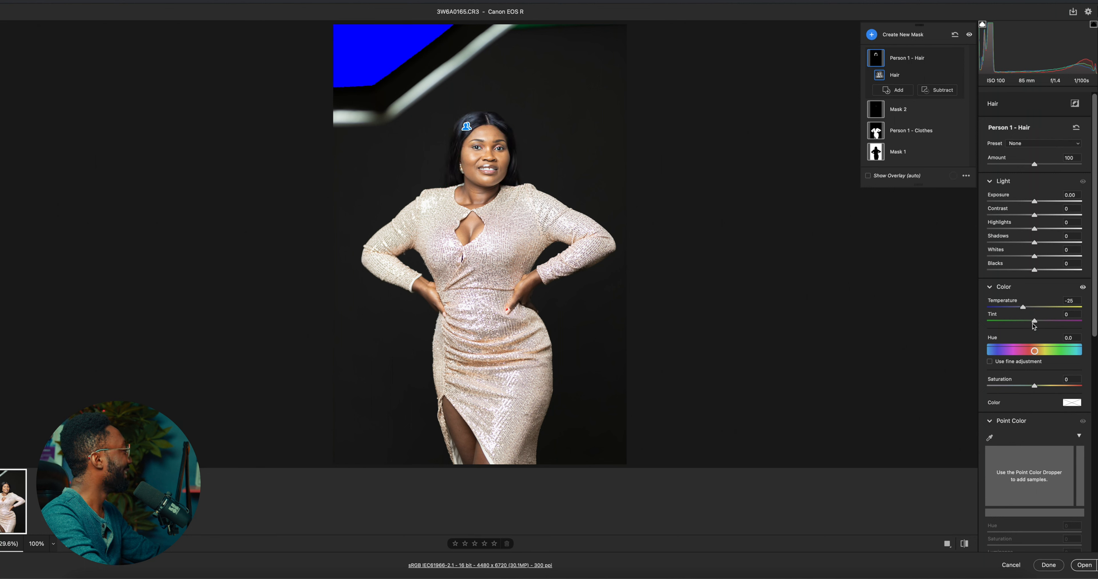
drag(1034, 323, 1021, 330)
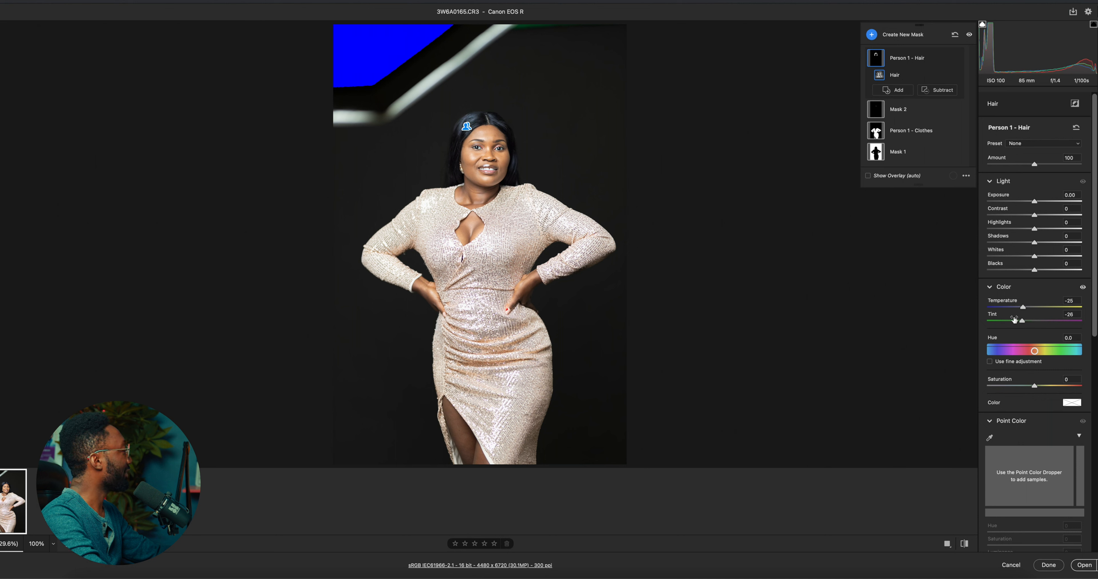
drag(1034, 270, 1035, 273)
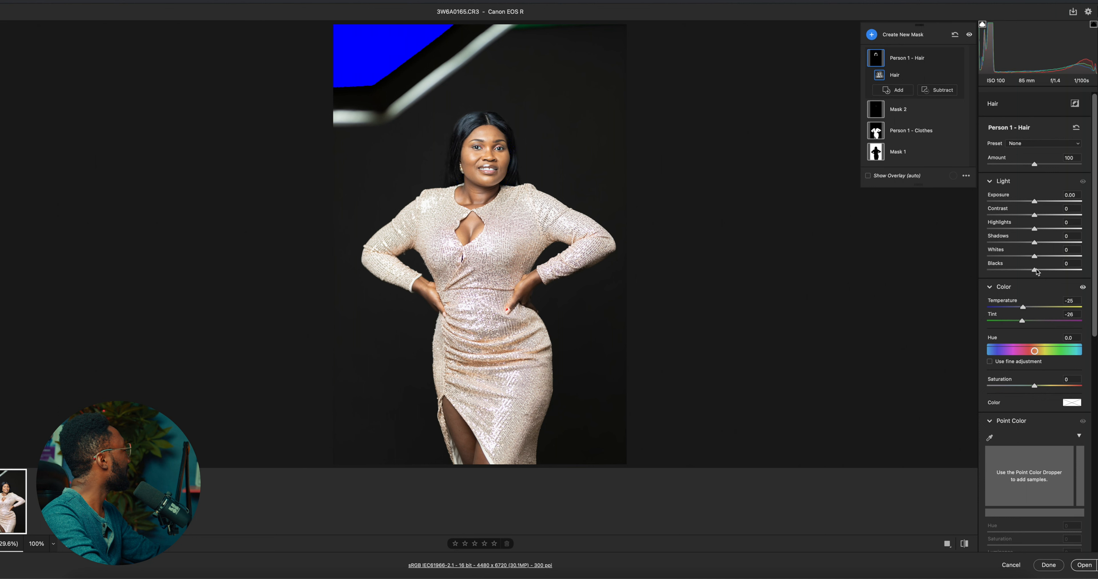
drag(1036, 273, 1032, 258)
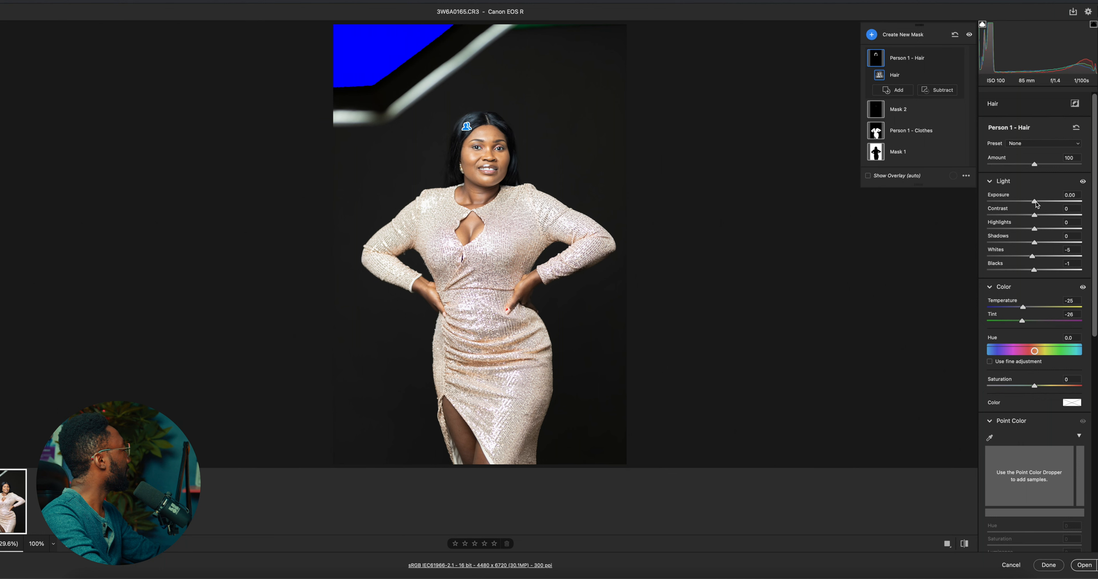
drag(1037, 204, 1037, 207)
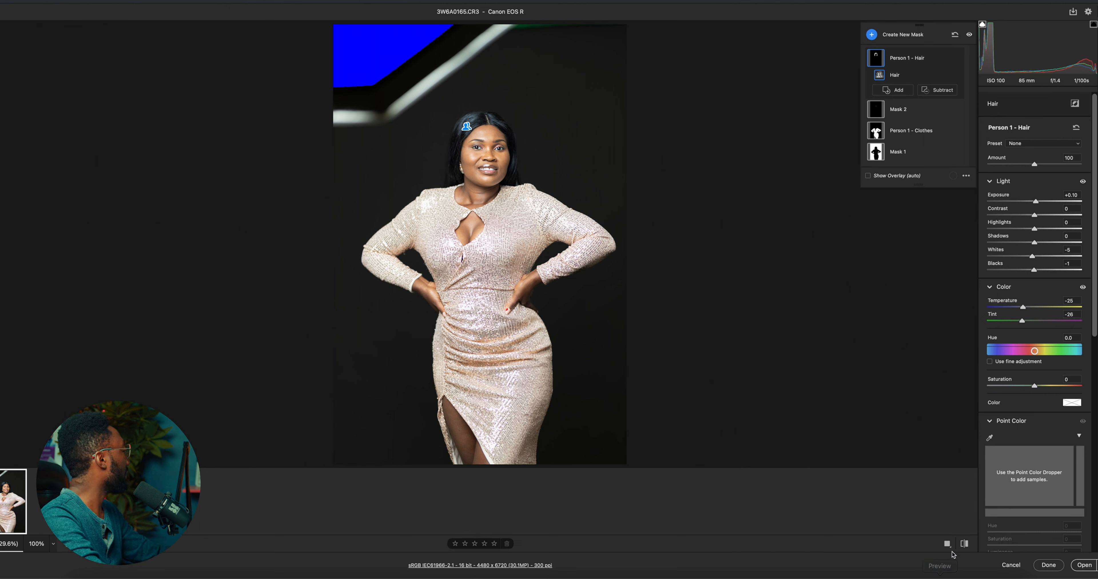
Compare the edited portrait with its default settings, and leave masking for the global edit adjustments
click(964, 546)
click(964, 545)
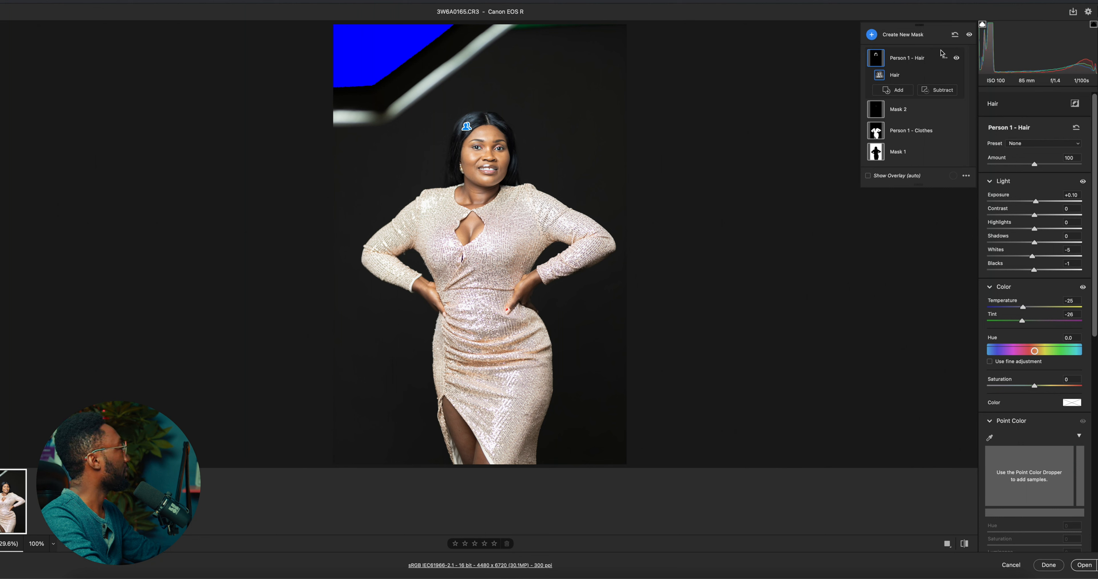
key(e)
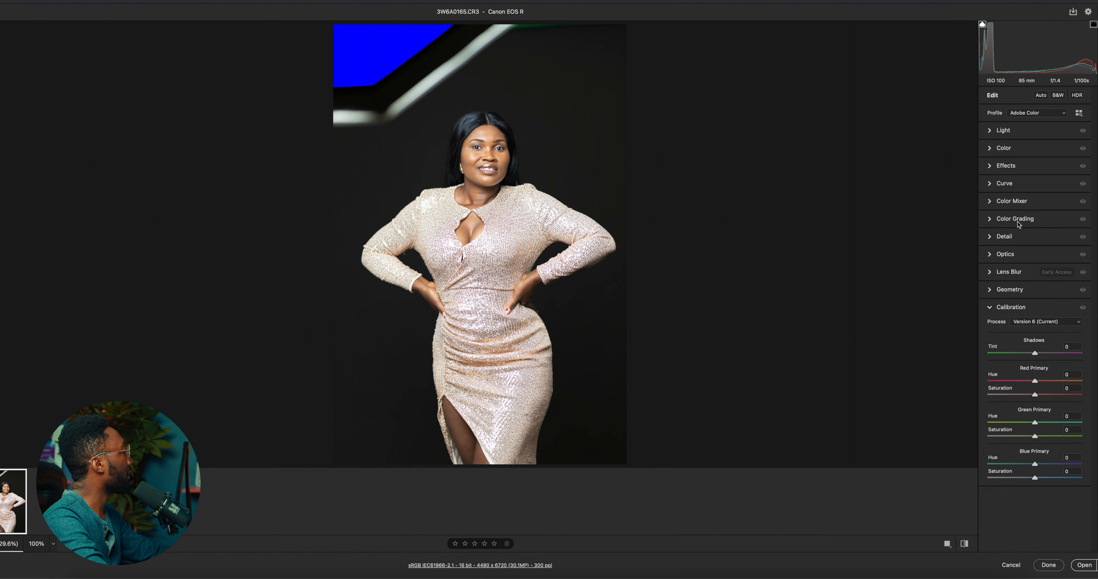
Adjust the skin hue in the Color Mixer by sampling the forehead, shifting oranges to -8 and yellows to -2
click(991, 202)
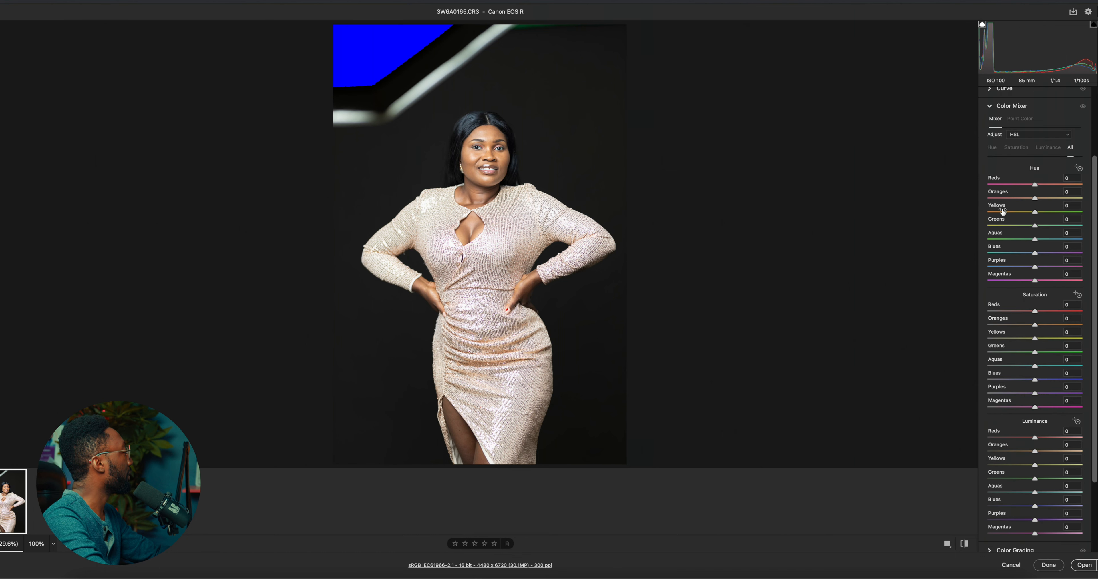
click(1079, 168)
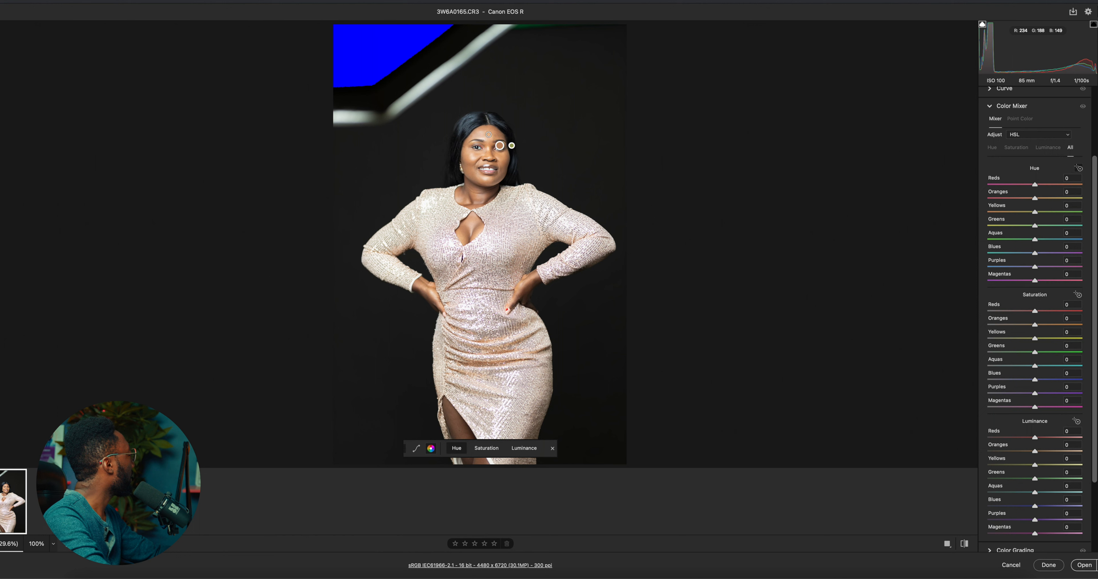
click(489, 132)
drag(489, 132, 486, 132)
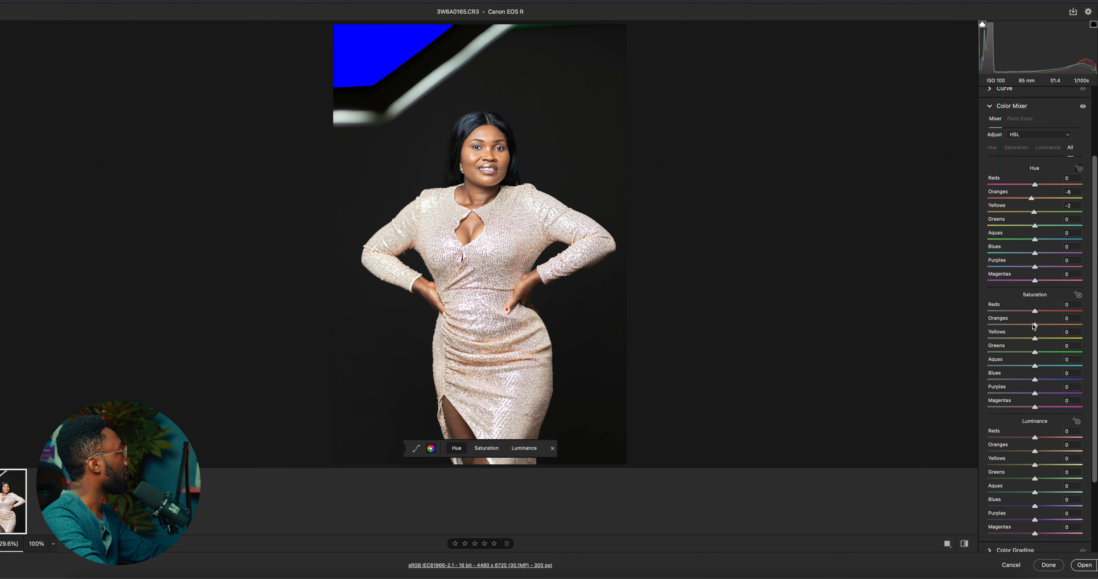
Set the portrait's global vibrance to +14
scroll(1027, 132, up, 2)
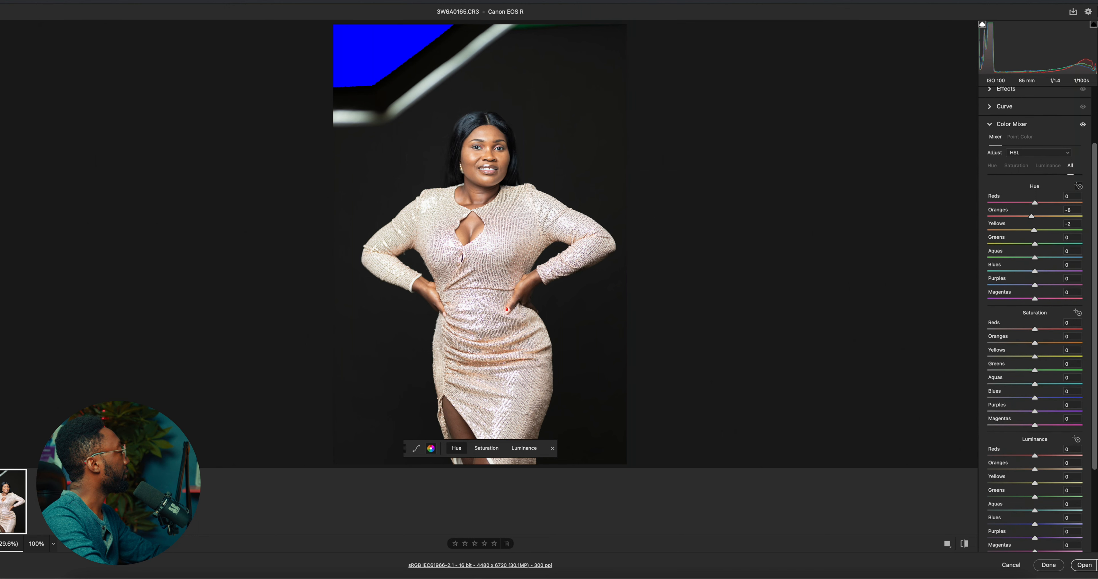
drag(1089, 157, 1091, 108)
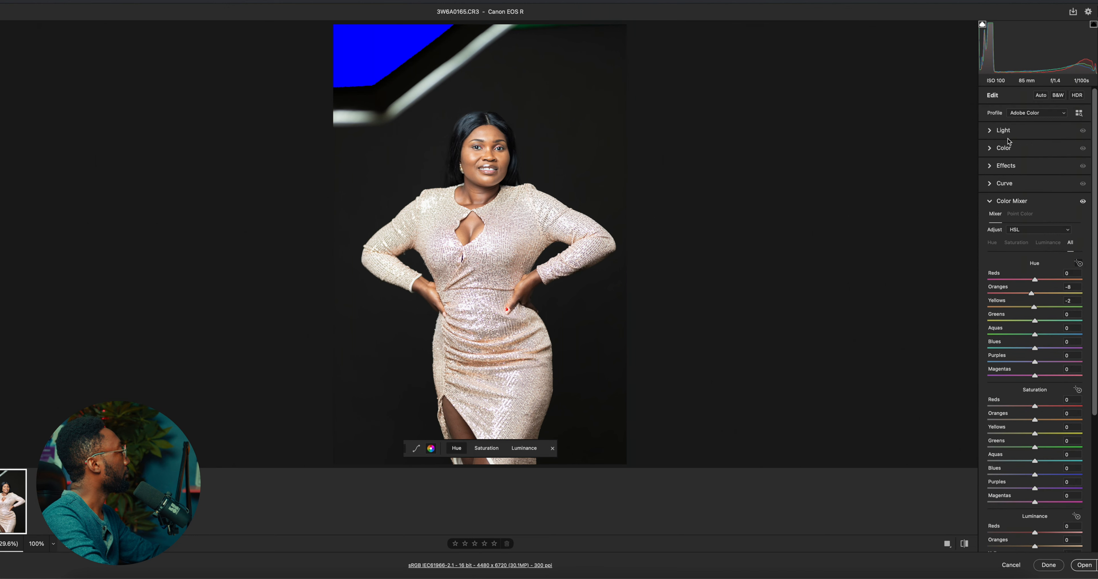
click(991, 131)
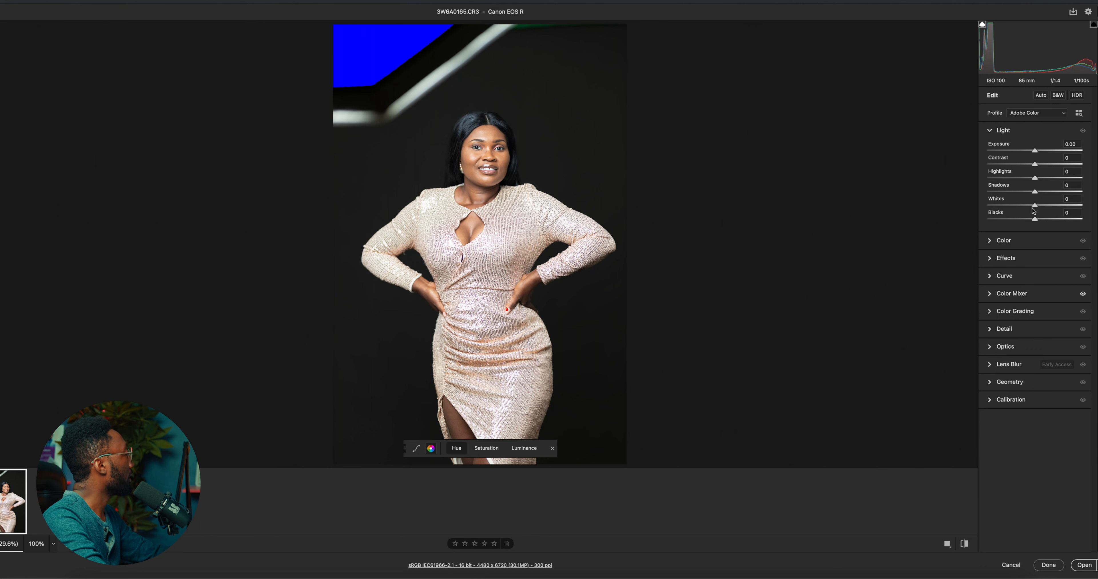
click(990, 241)
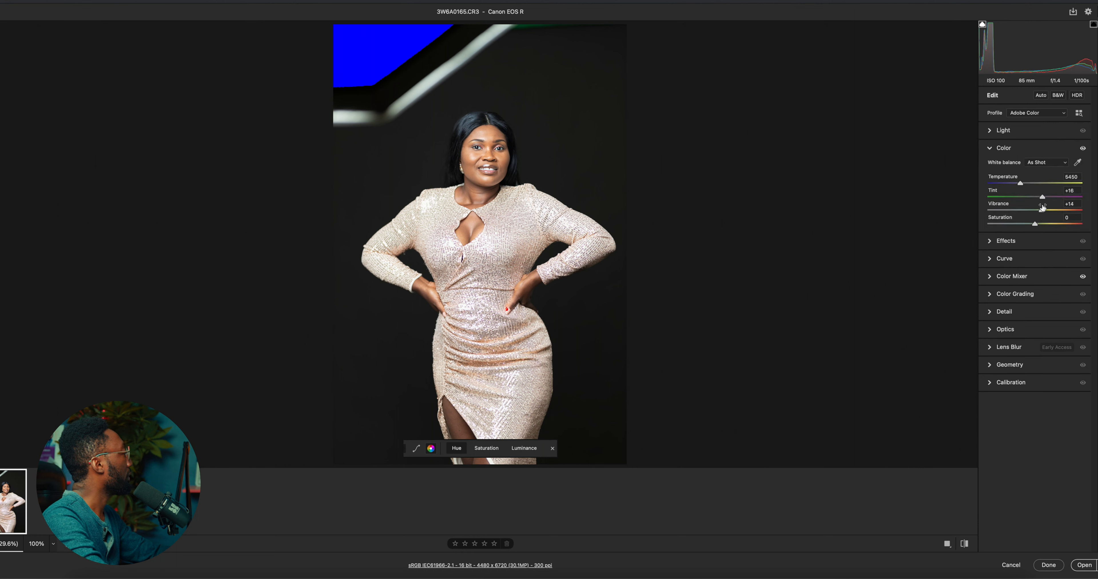
Calibrate the primaries: blue hue -3 and saturation +17, green hue -6 and saturation +11, red hue +6 and saturation +5
click(995, 383)
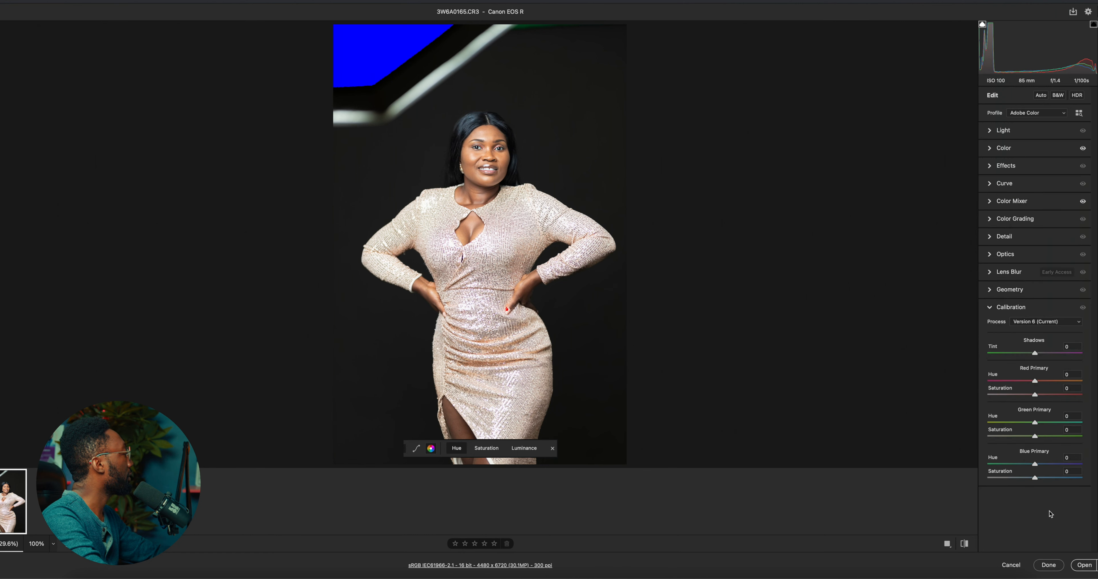
drag(1035, 478, 1033, 465)
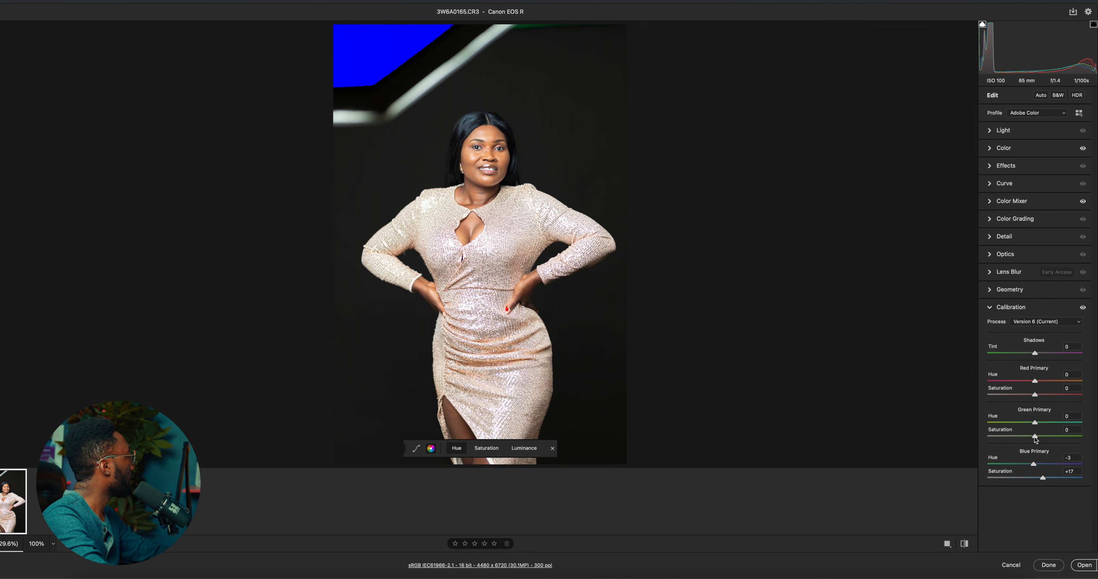
drag(1035, 437, 1034, 431)
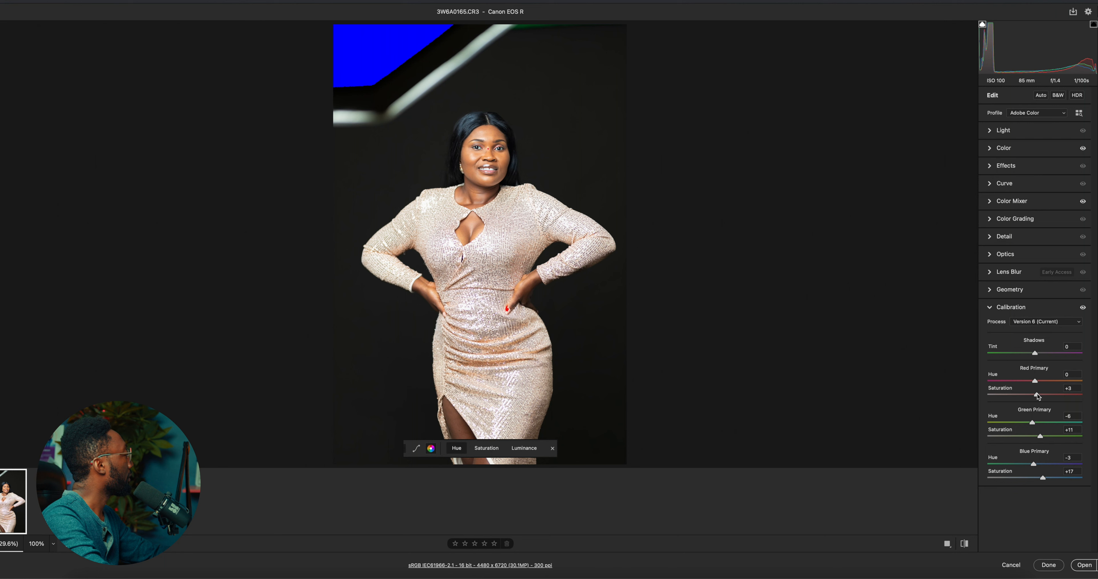
drag(1037, 396, 1038, 382)
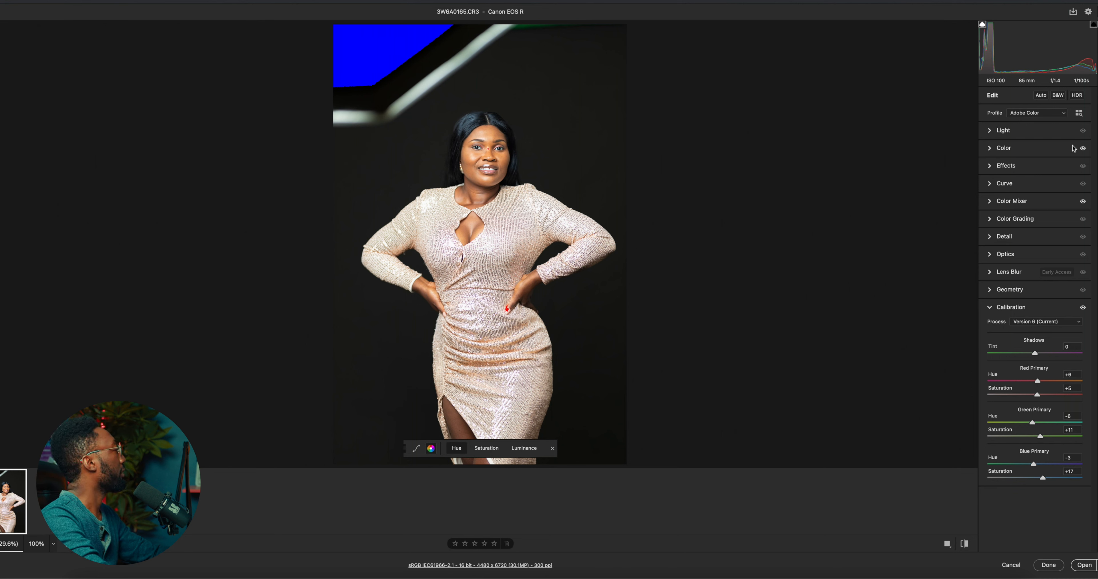
Set the global white balance tint to +15
click(994, 133)
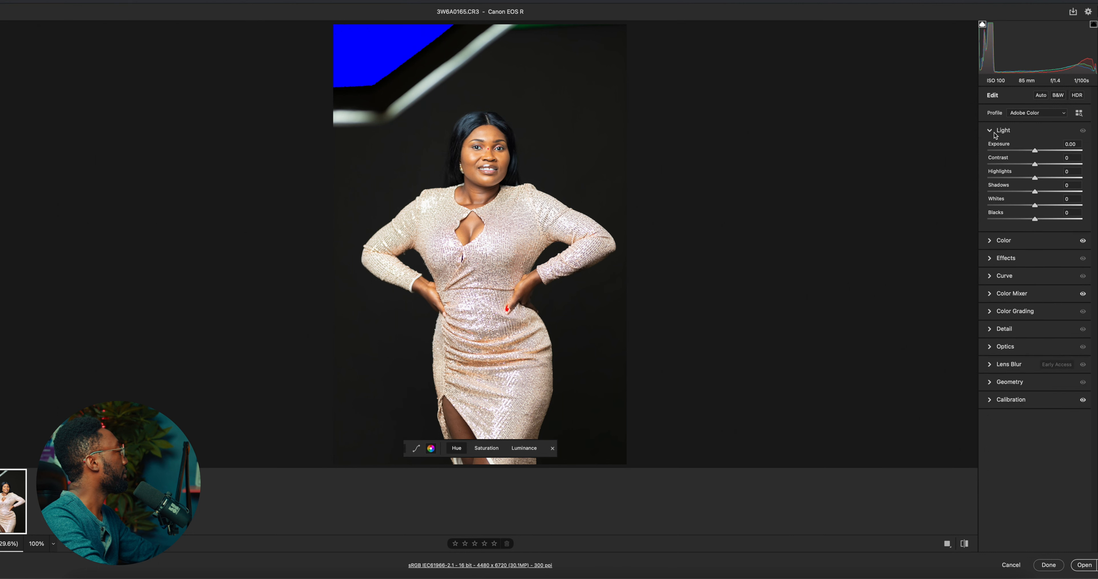
click(994, 135)
click(991, 154)
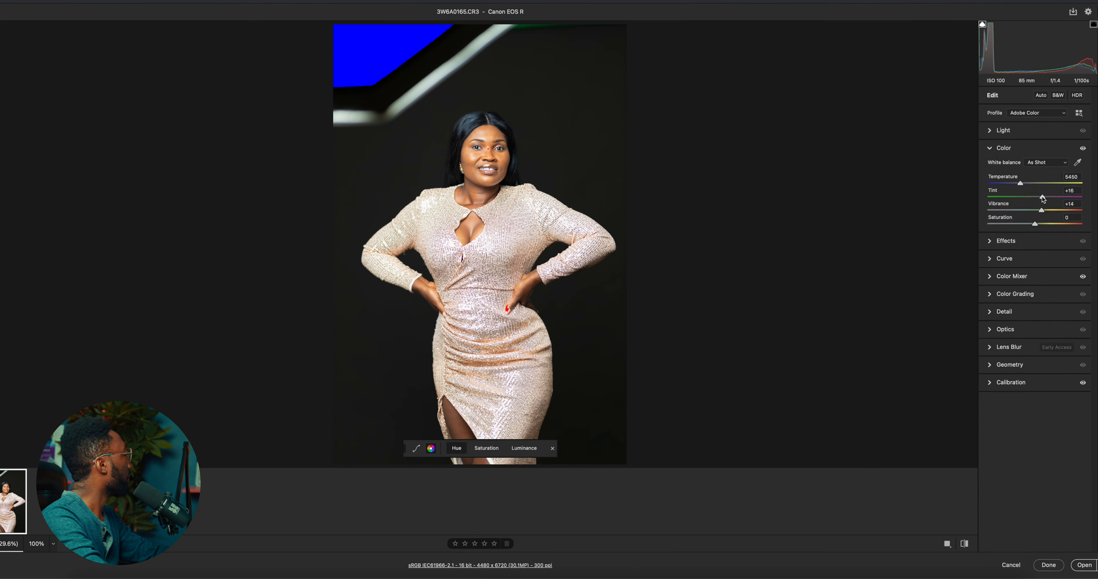
drag(1042, 199, 1037, 201)
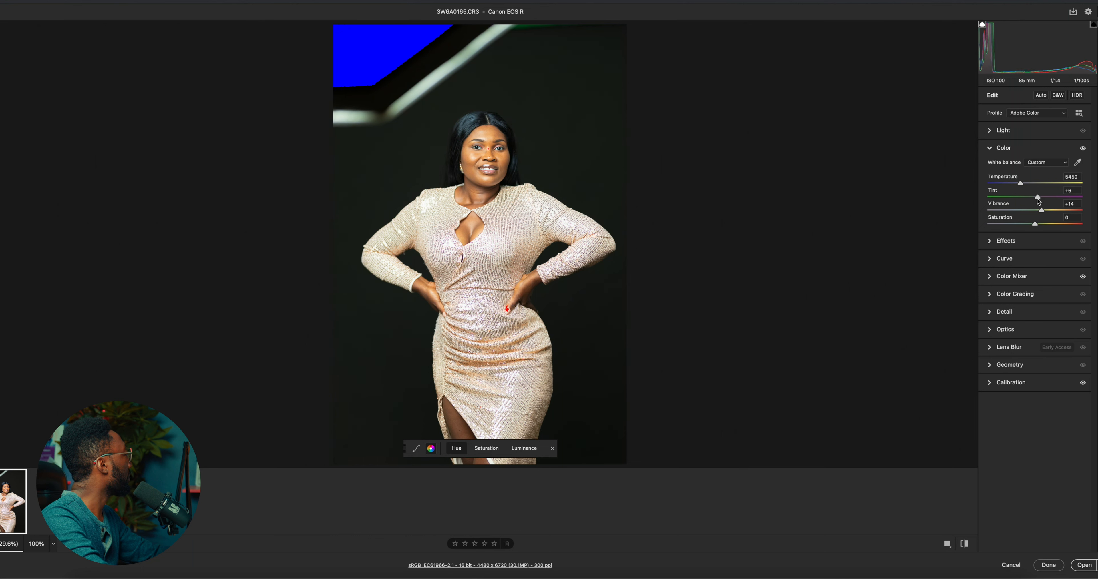
drag(1038, 202, 1040, 202)
drag(1038, 200, 1040, 199)
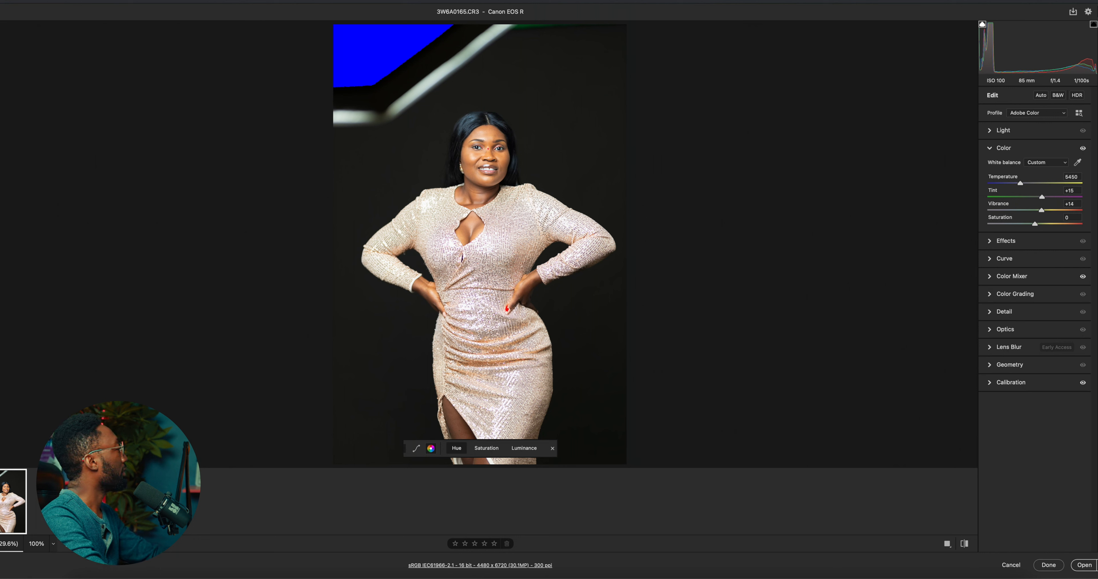
Create a single people mask covering the woman's facial and body skin, and set its tint to -11
key(m)
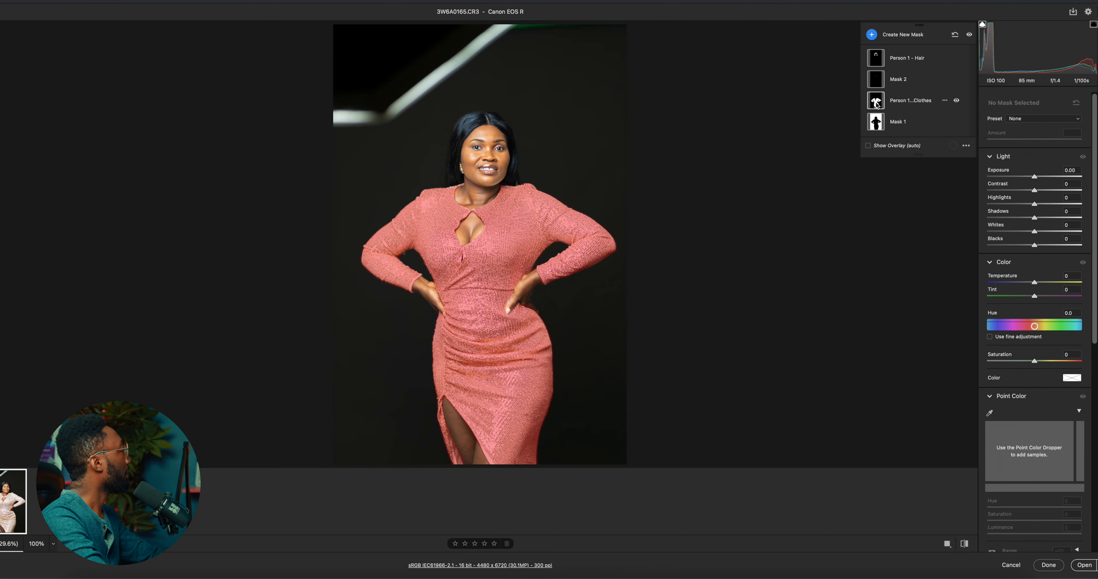
click(871, 34)
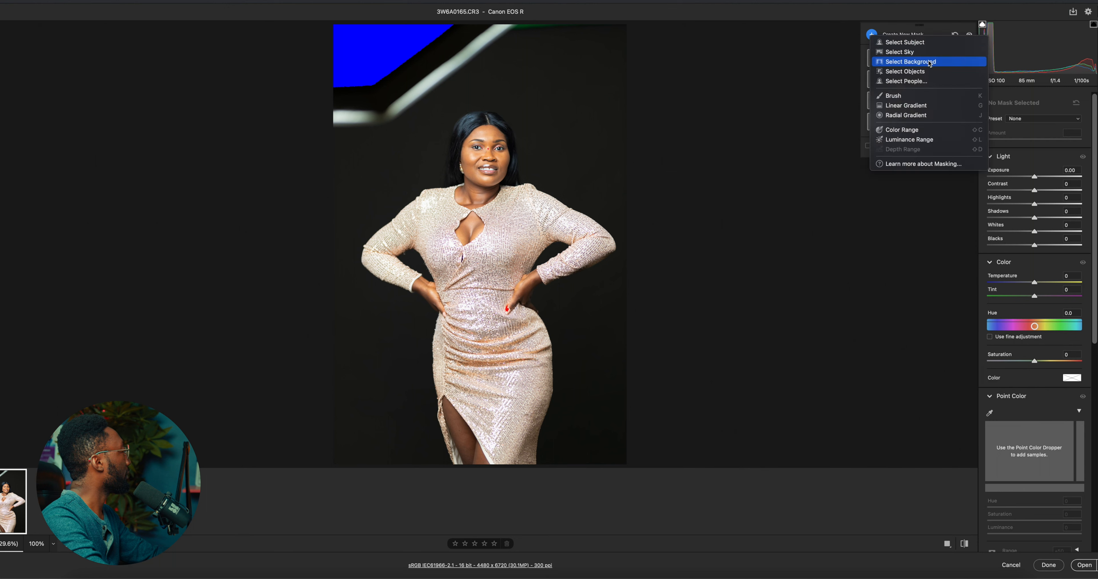
click(920, 81)
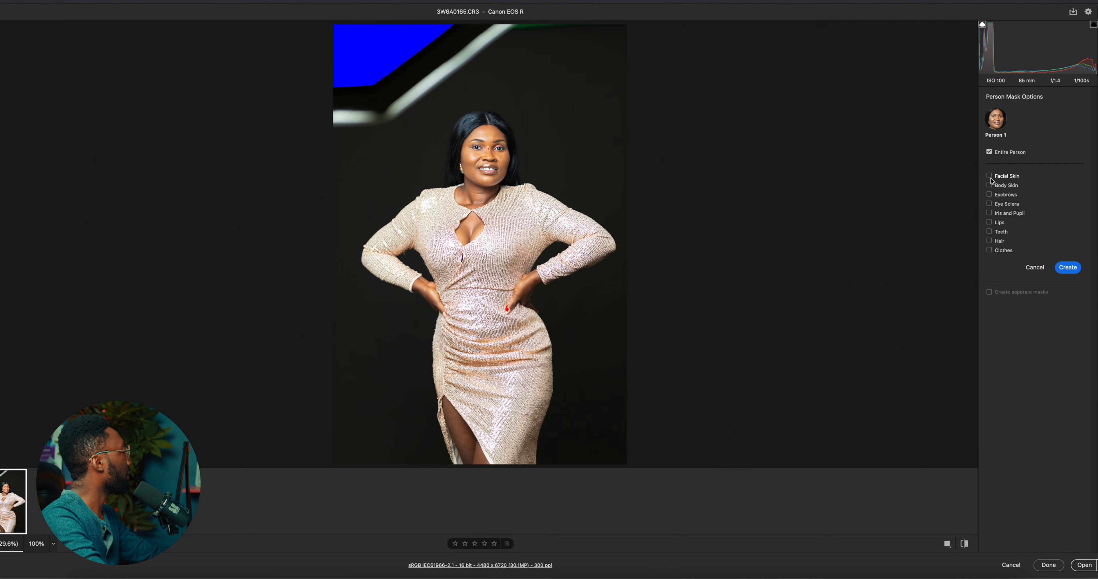
click(989, 175)
click(989, 186)
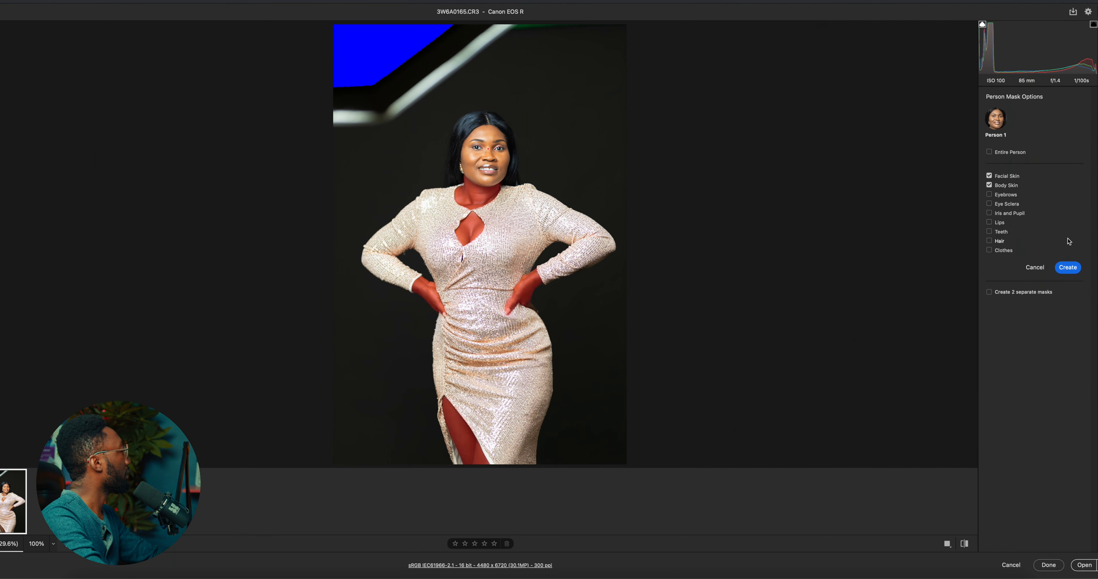
click(1068, 267)
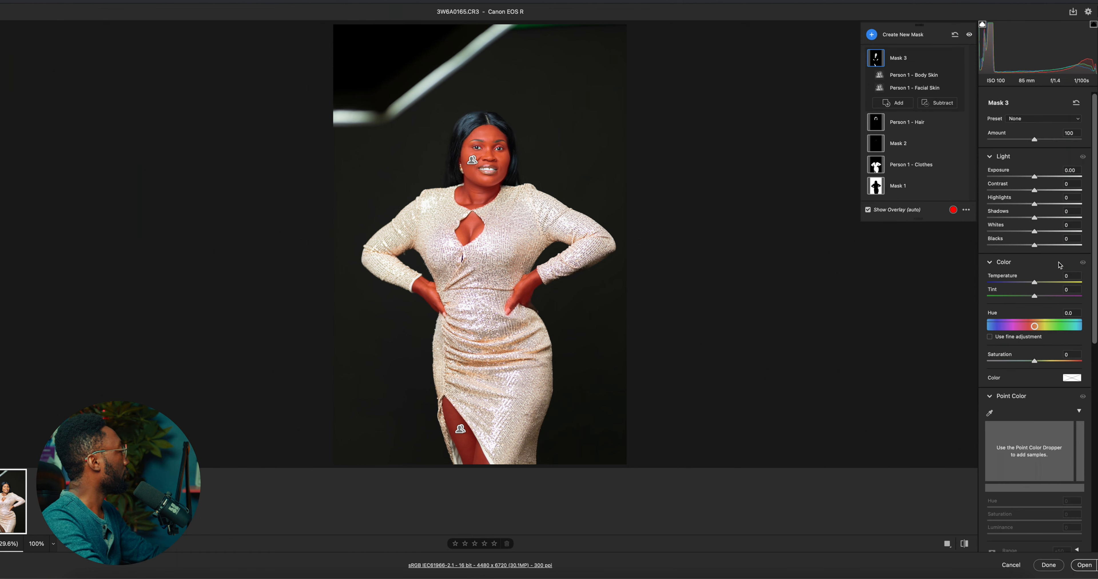
drag(1035, 296, 1029, 300)
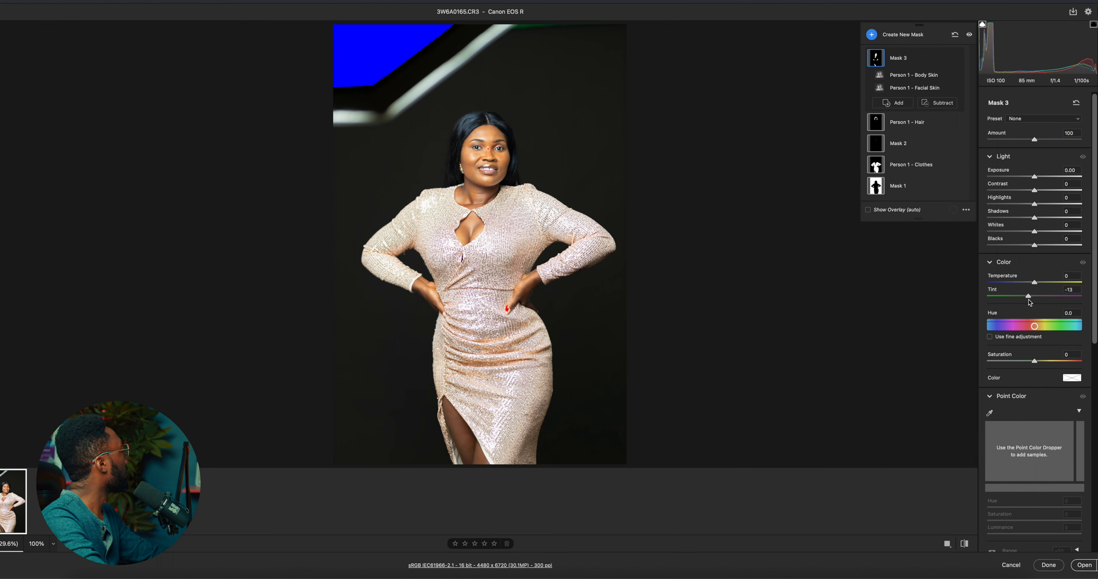
drag(1028, 299, 1029, 299)
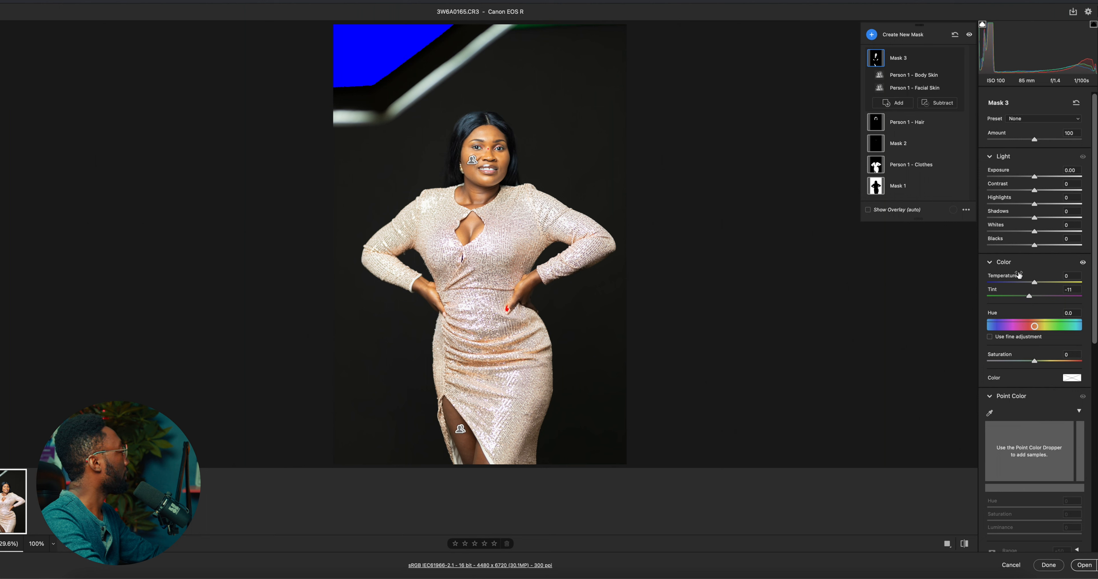
Shape the skin mask's curve into a gentle S, with points at input 68, output 64 and input 124, output 133
scroll(1070, 435, down, 2)
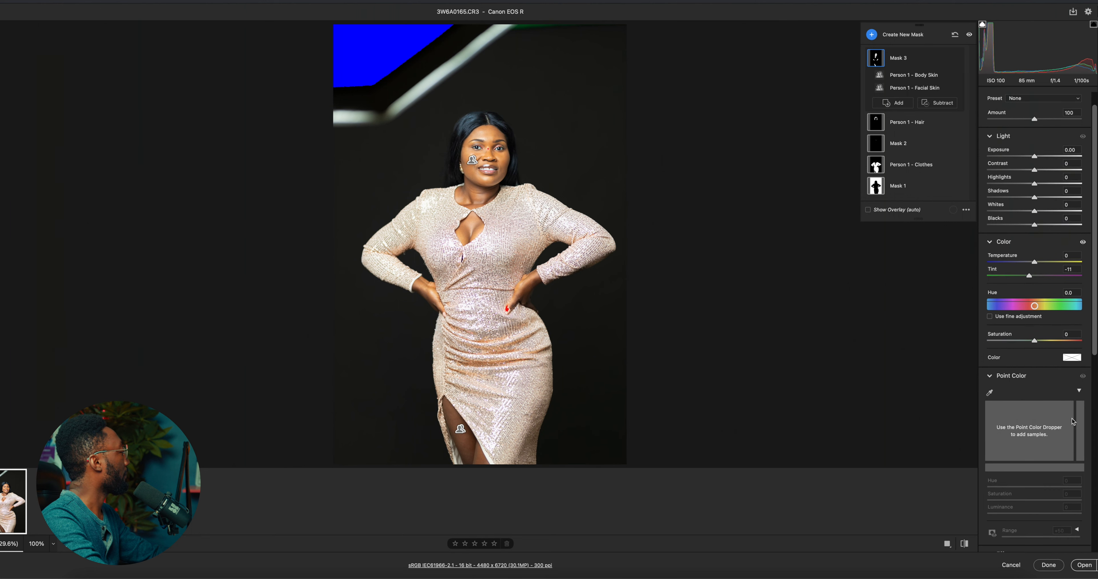
scroll(1073, 421, down, 5)
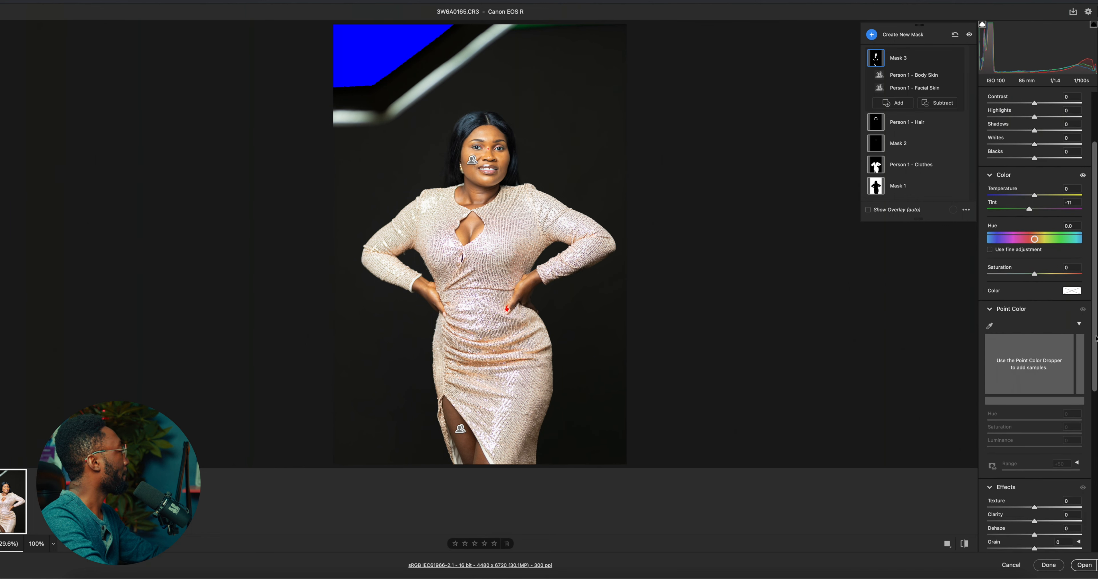
scroll(1004, 427, down, 15)
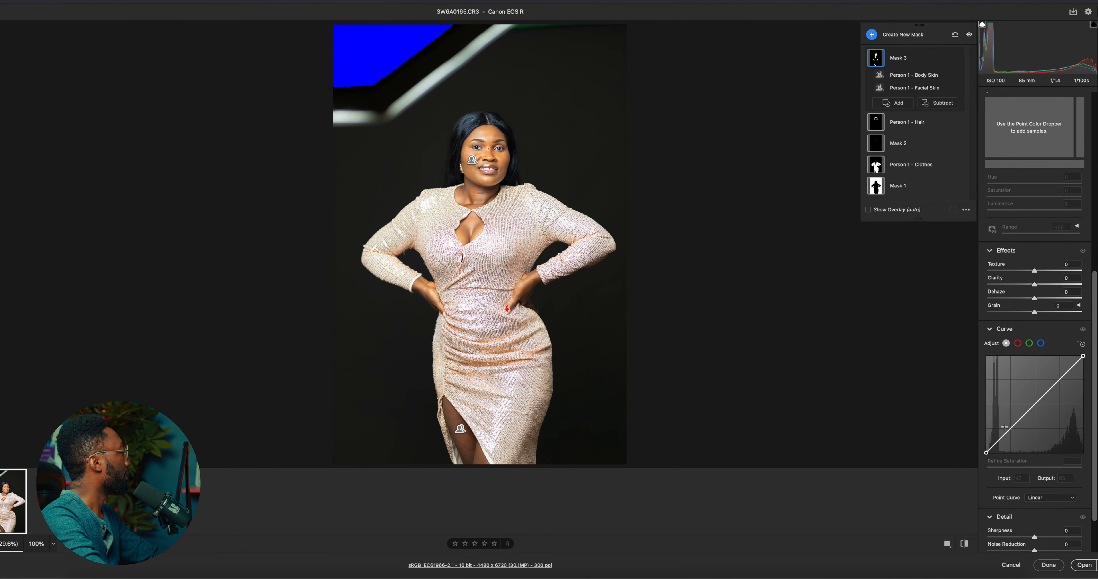
click(1010, 428)
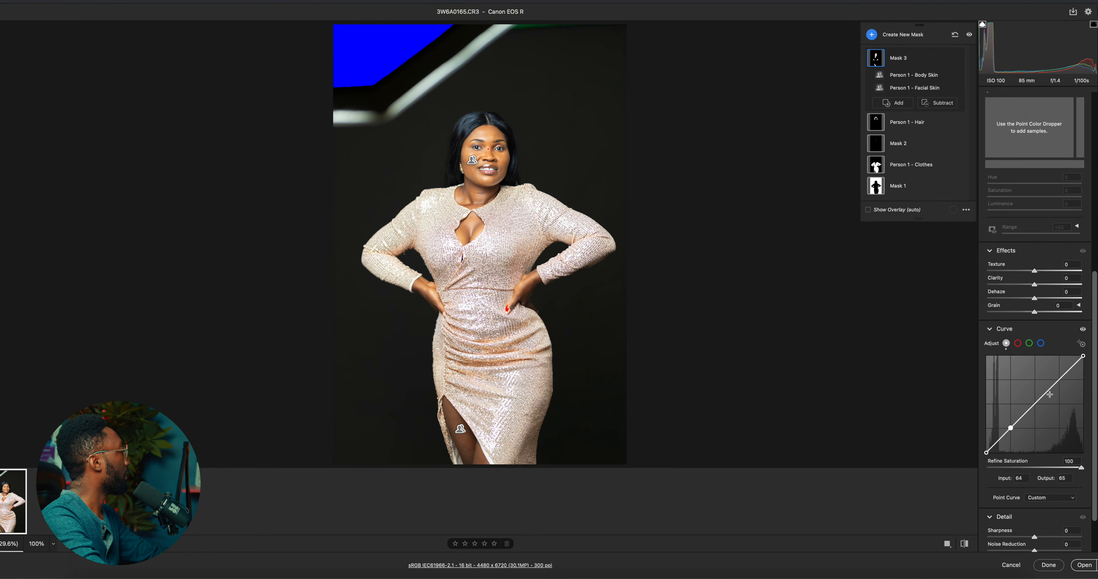
click(1035, 405)
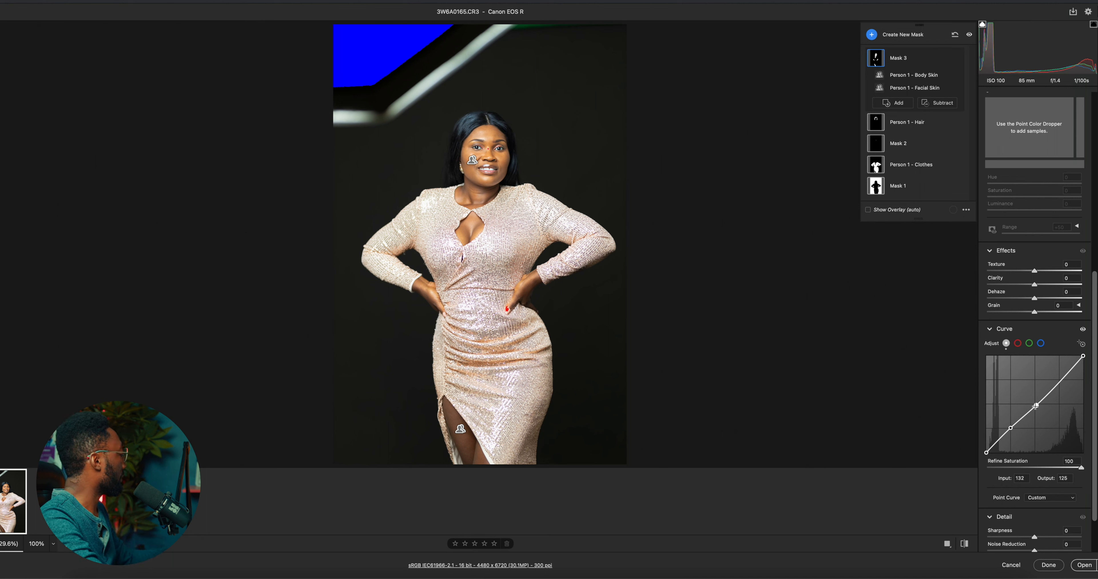
super+click(1036, 405)
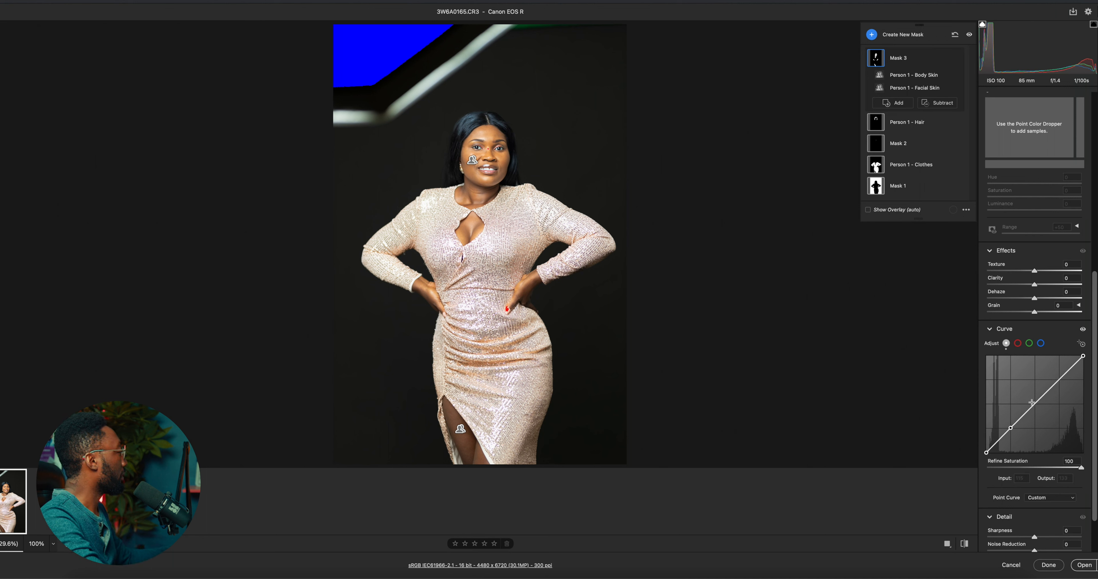
click(1034, 406)
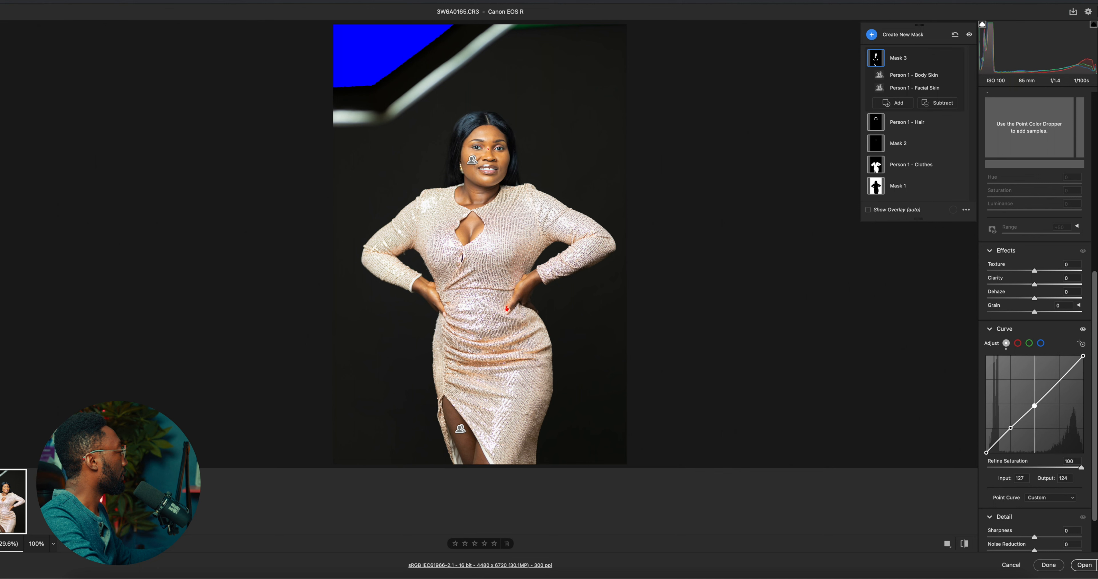
drag(1034, 406, 1033, 402)
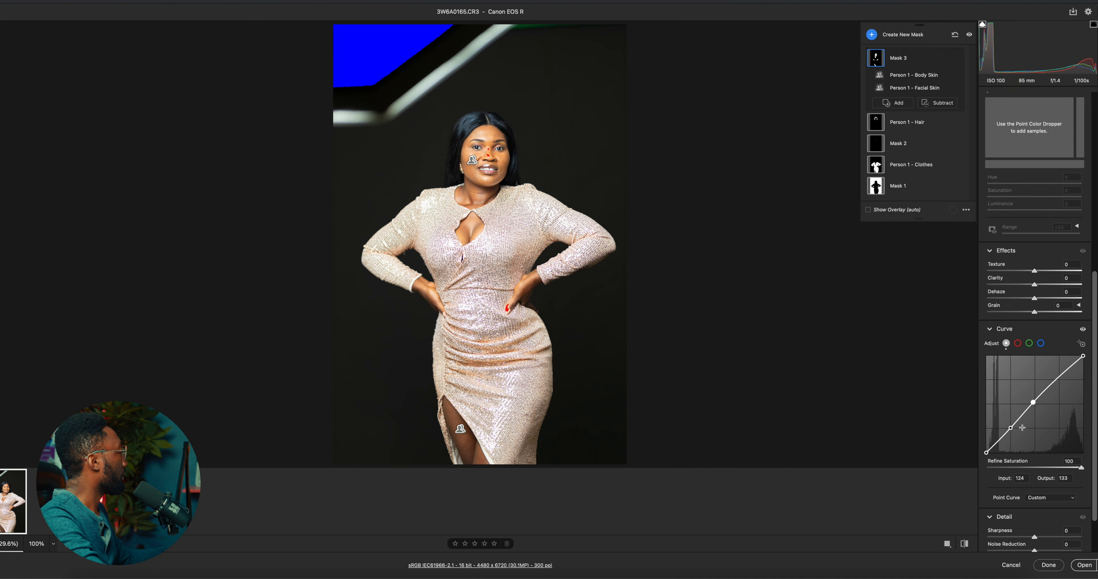
click(1011, 428)
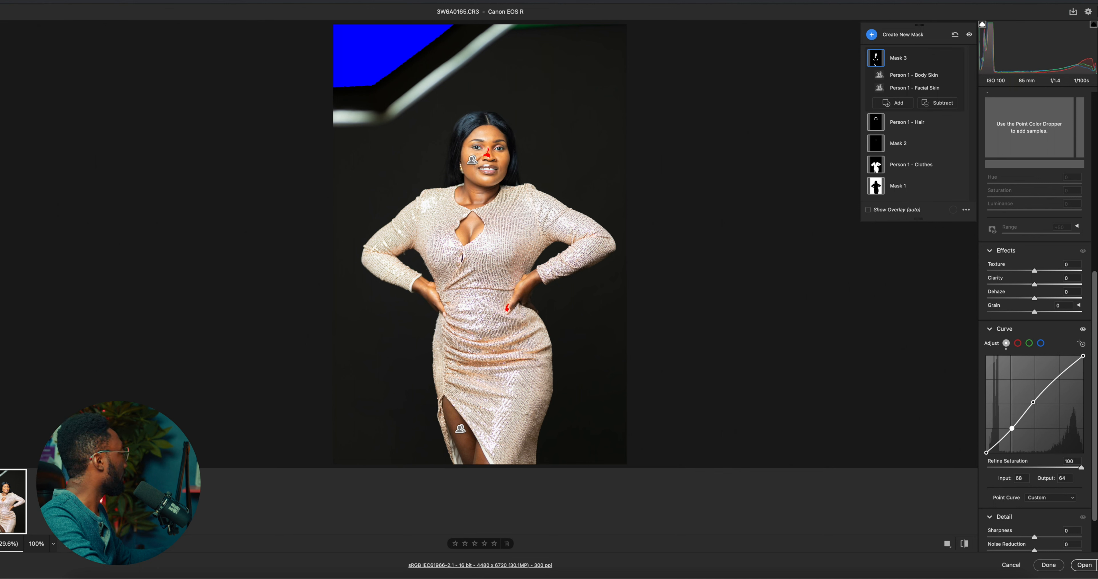
drag(1011, 428, 1038, 405)
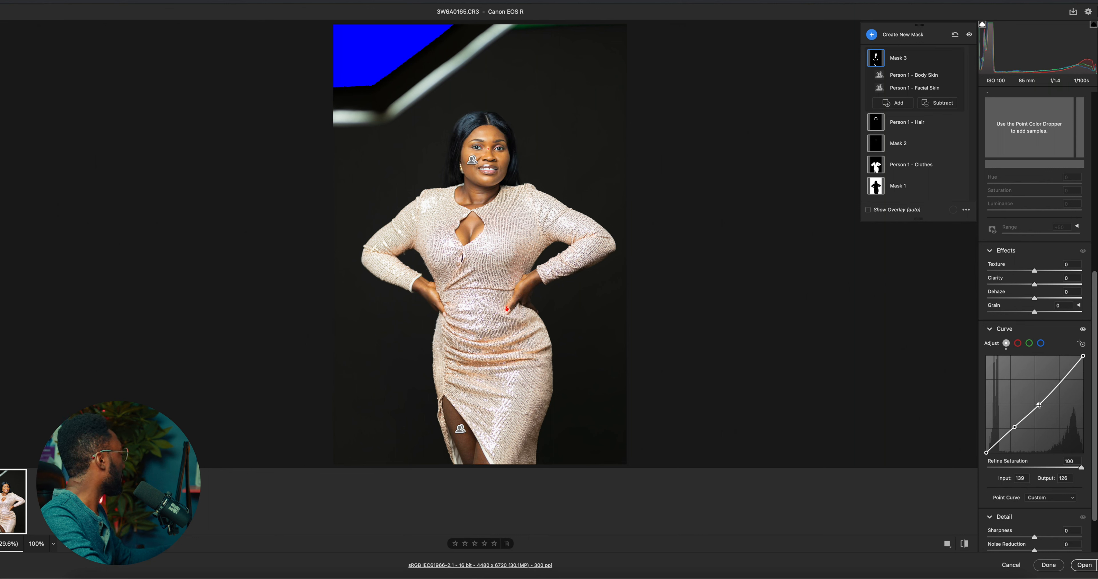
key(super+z)
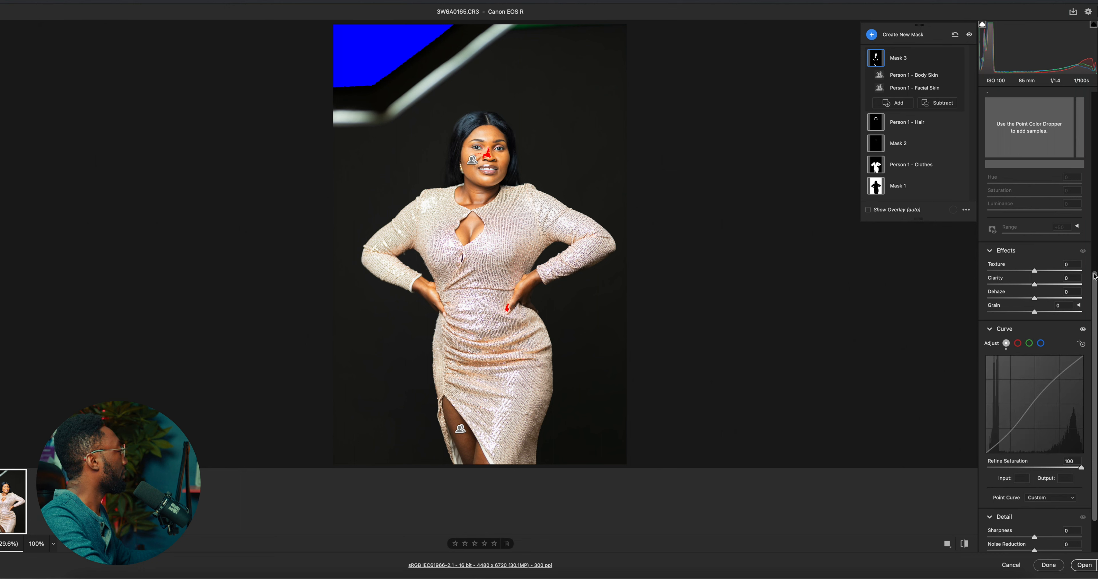
Set the skin mask's whites to -13
drag(1093, 265, 1083, 82)
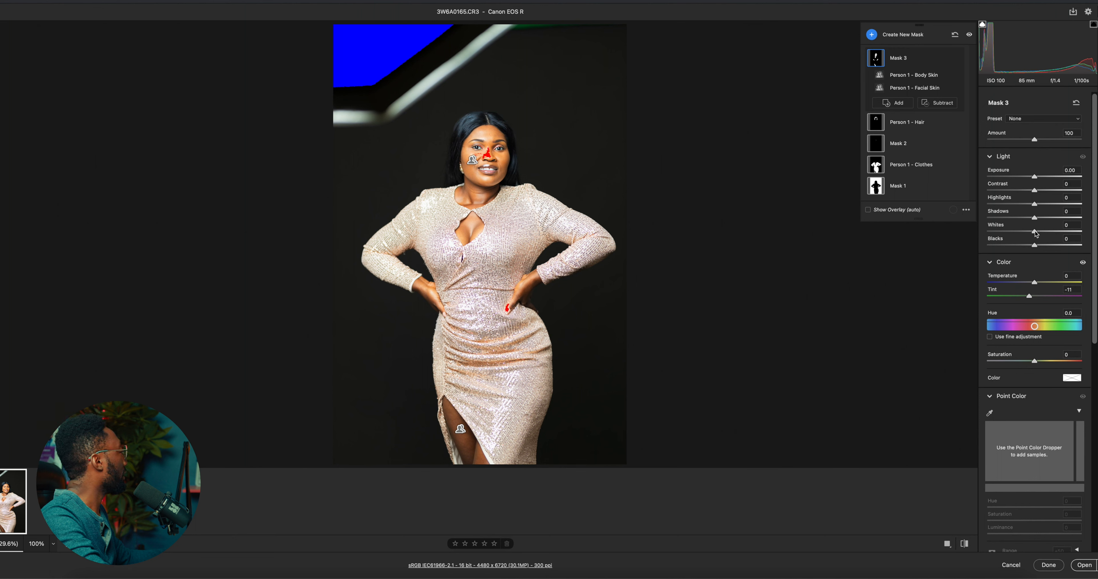
drag(1036, 235, 1029, 240)
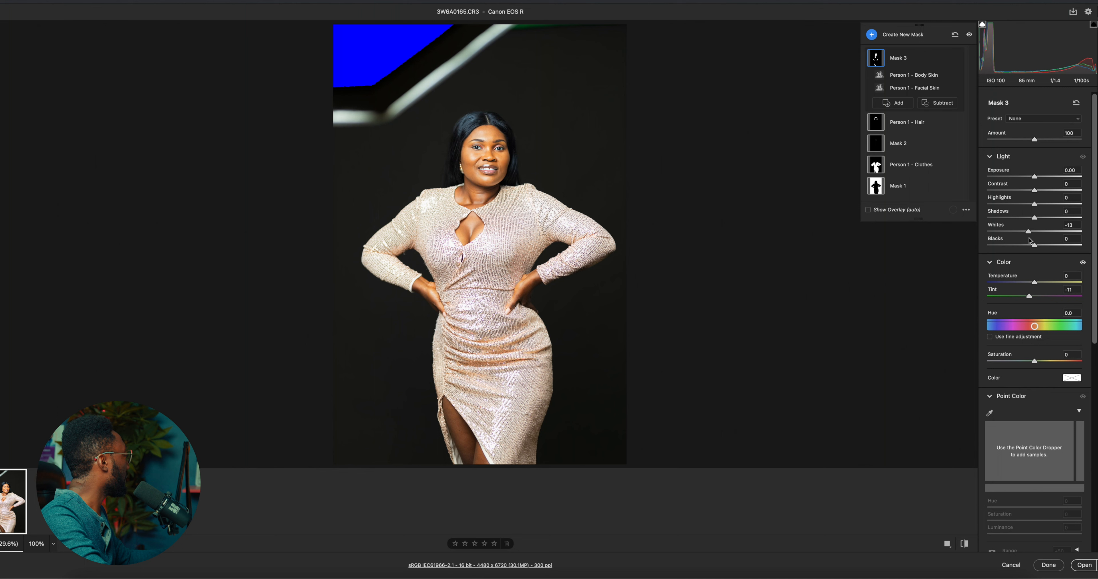
Set the skin mask's saturation to -12 and open the adjusted portrait in Photoshop
drag(1030, 240, 1030, 241)
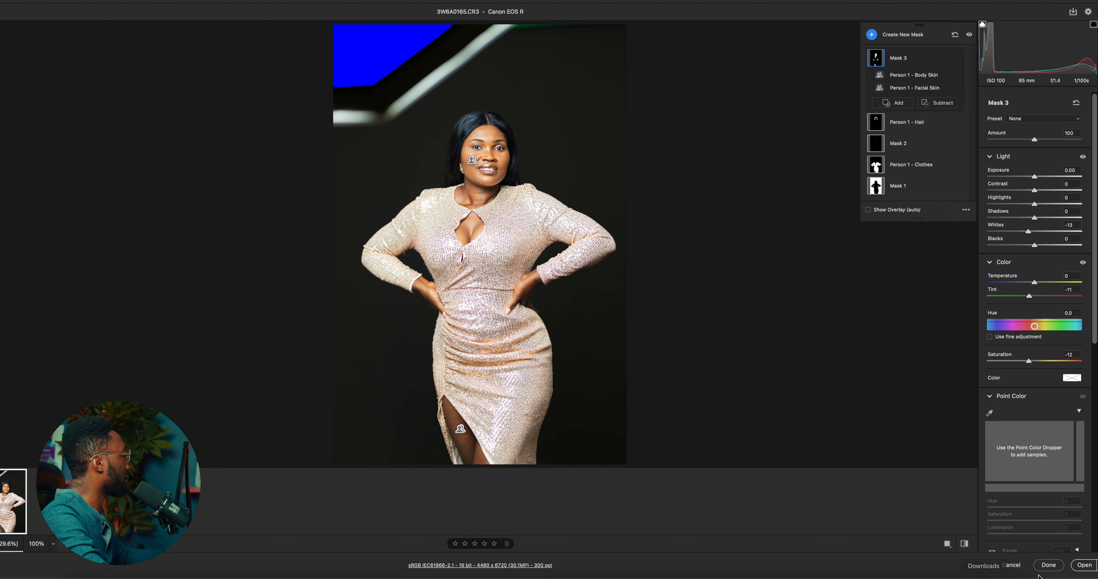
click(964, 545)
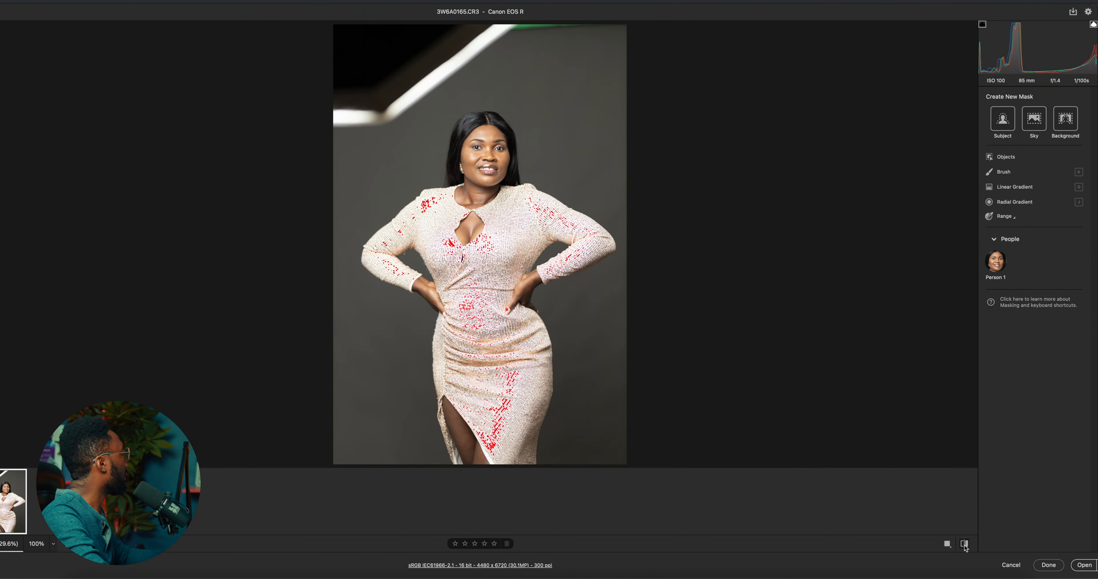
click(965, 545)
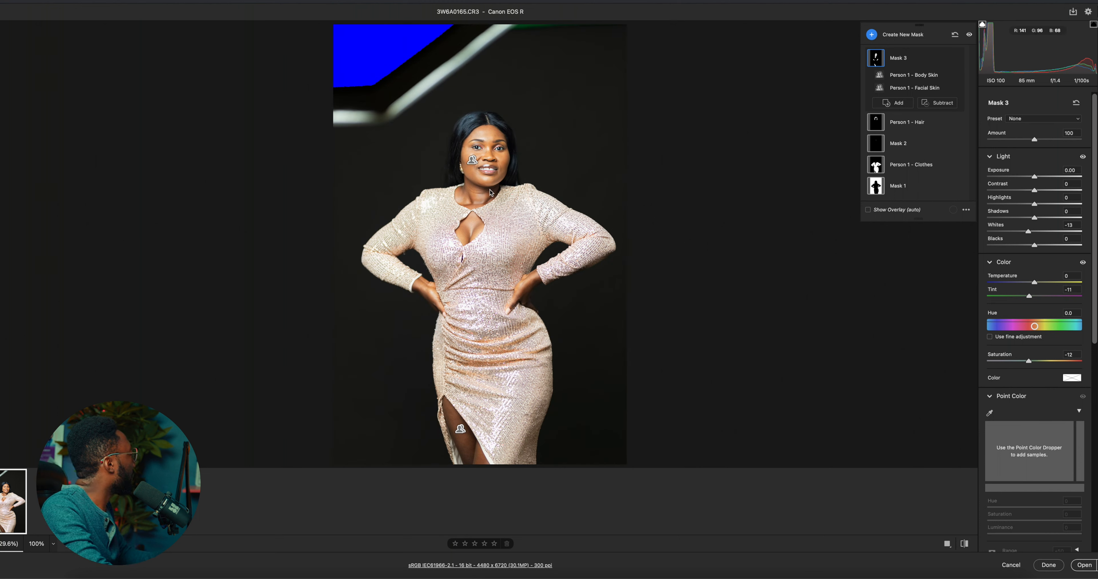
click(1085, 565)
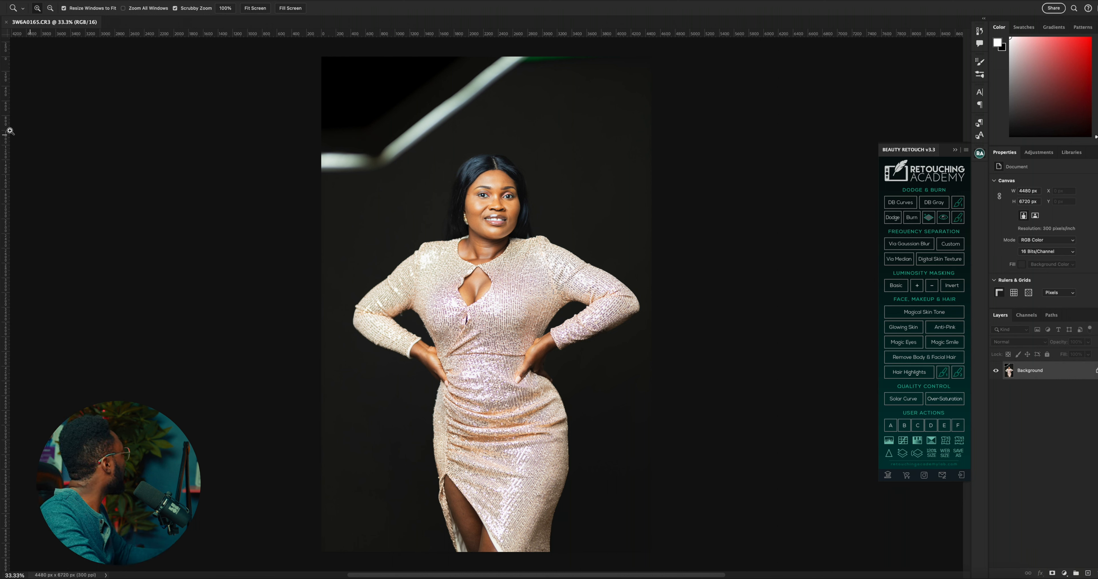
Lasso the background area containing the studio light above the woman's head, out to the upper image edges
key(l)
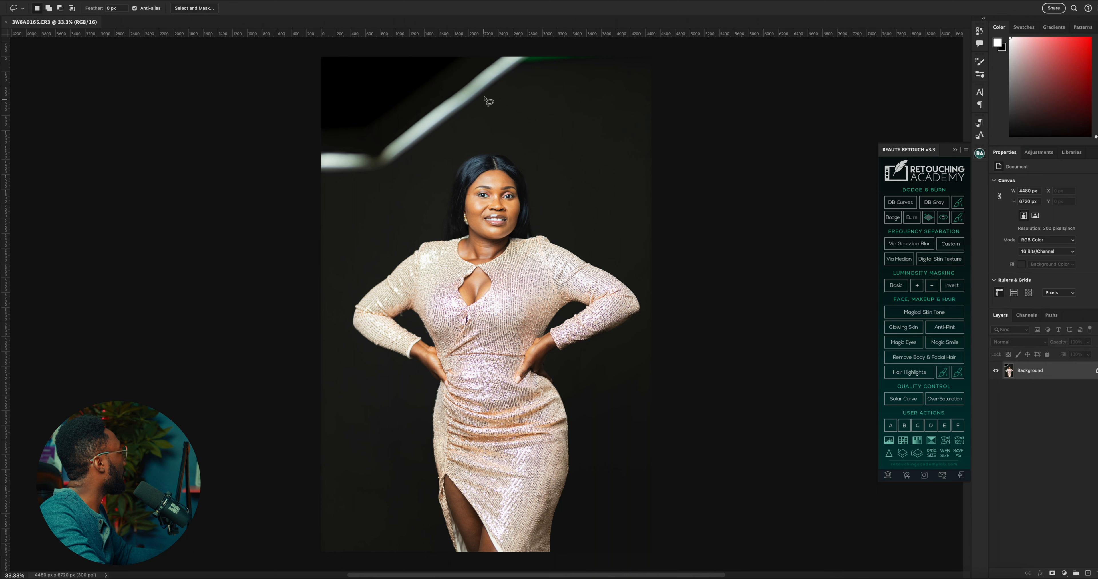
mouse_move(652, 80)
mouse_down()
mouse_move(572, 74)
mouse_move(393, 188)
mouse_move(290, 206)
mouse_move(199, 61)
mouse_move(427, 22)
mouse_move(665, 28)
mouse_up()
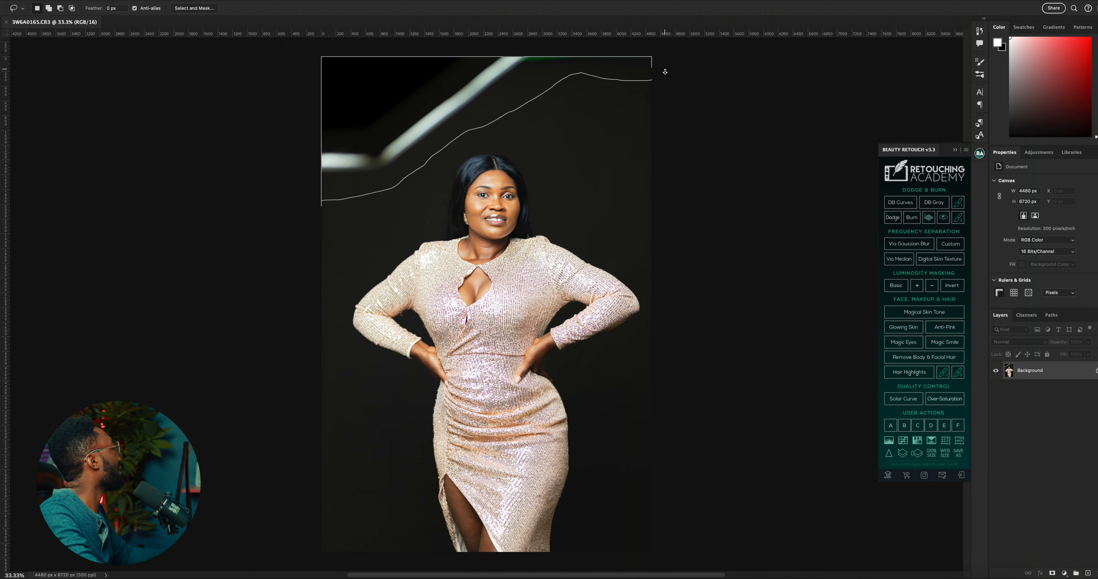
drag(665, 81, 664, 81)
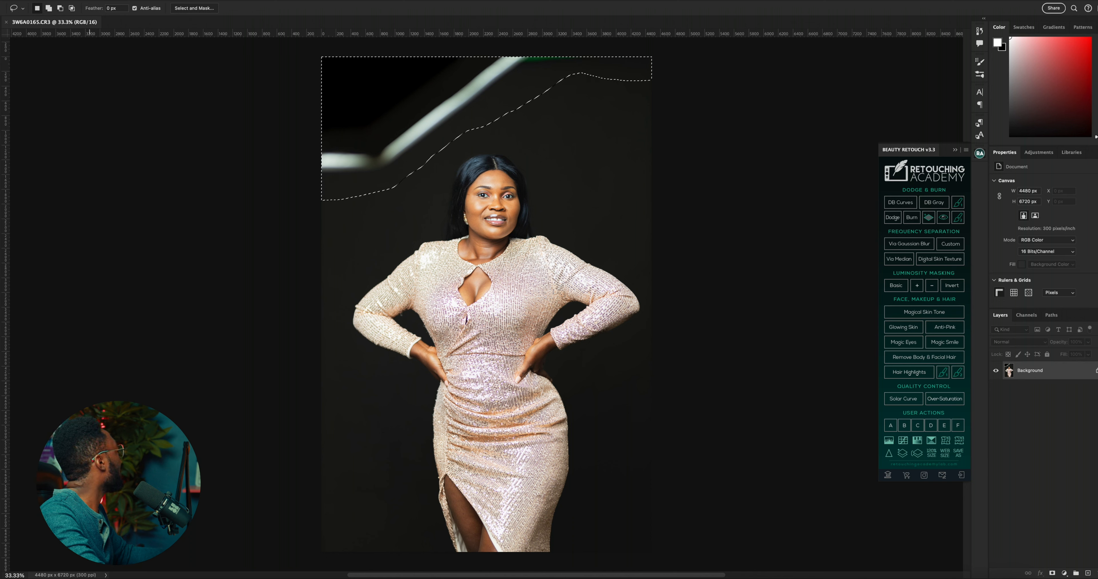
Replace the selected studio light with background using Content-Aware Fill output to a new layer, deselect, and flatten the image
click(83, 0)
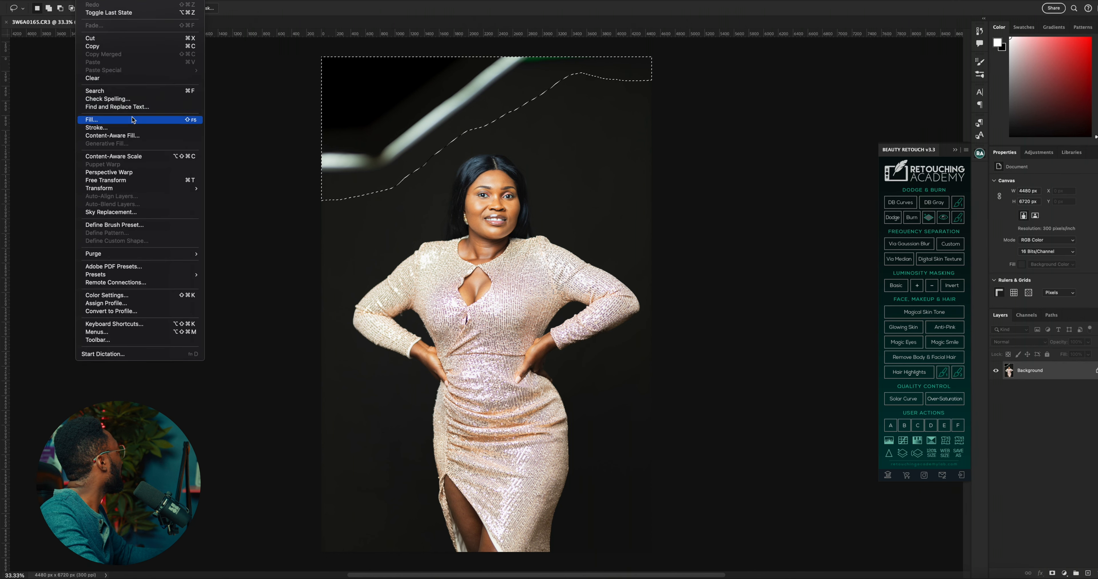
click(117, 135)
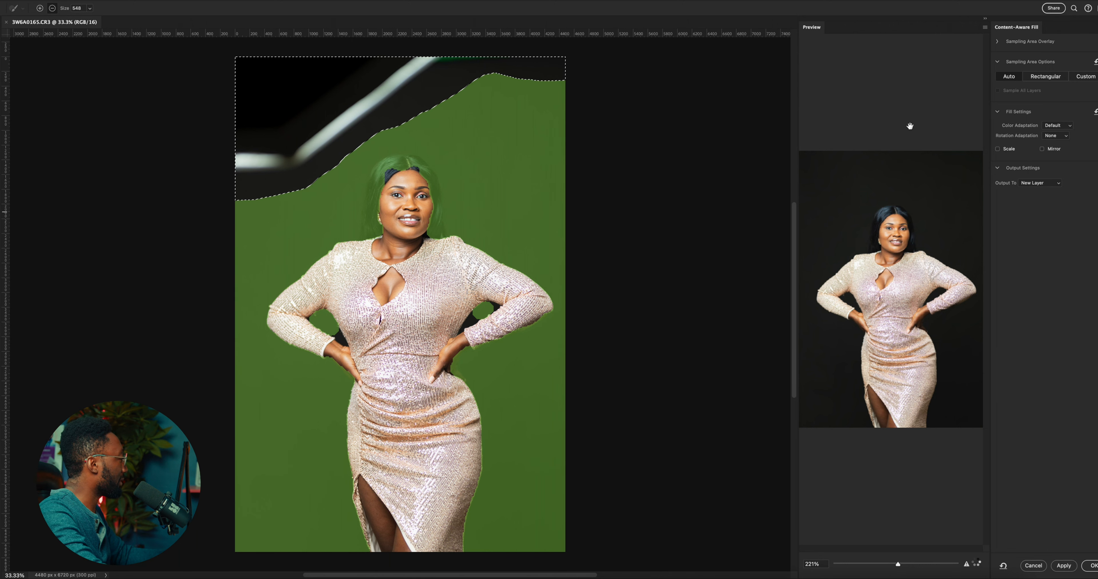
click(1090, 567)
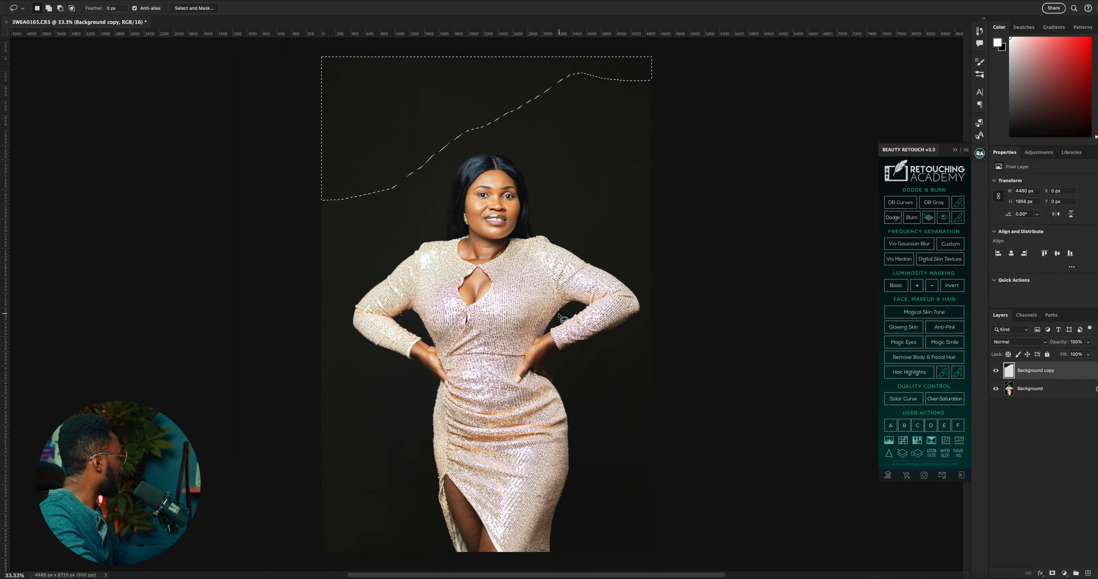
key(ctrl+d)
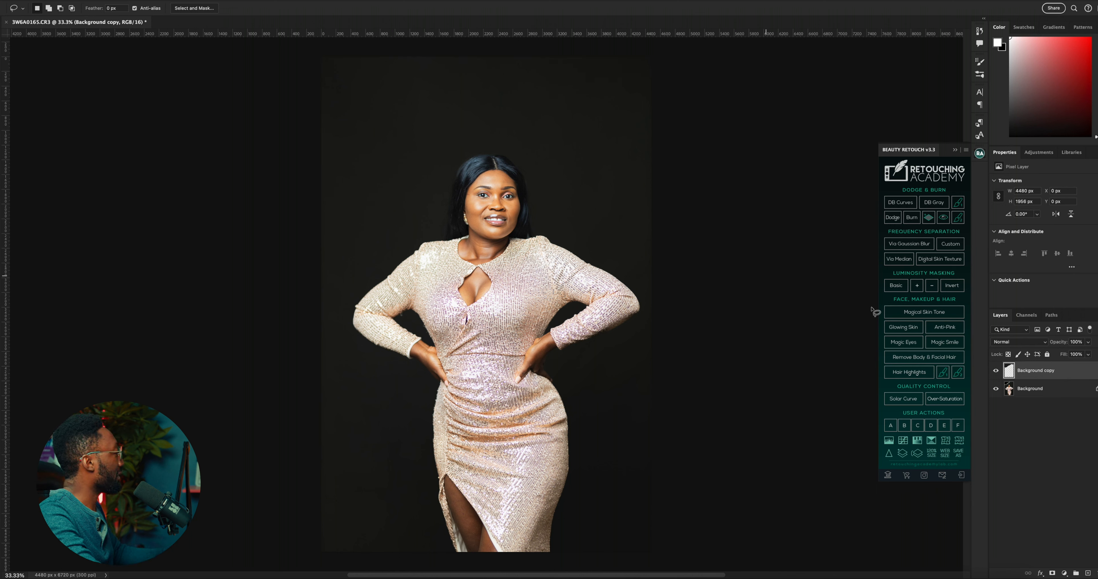
right_click(1049, 390)
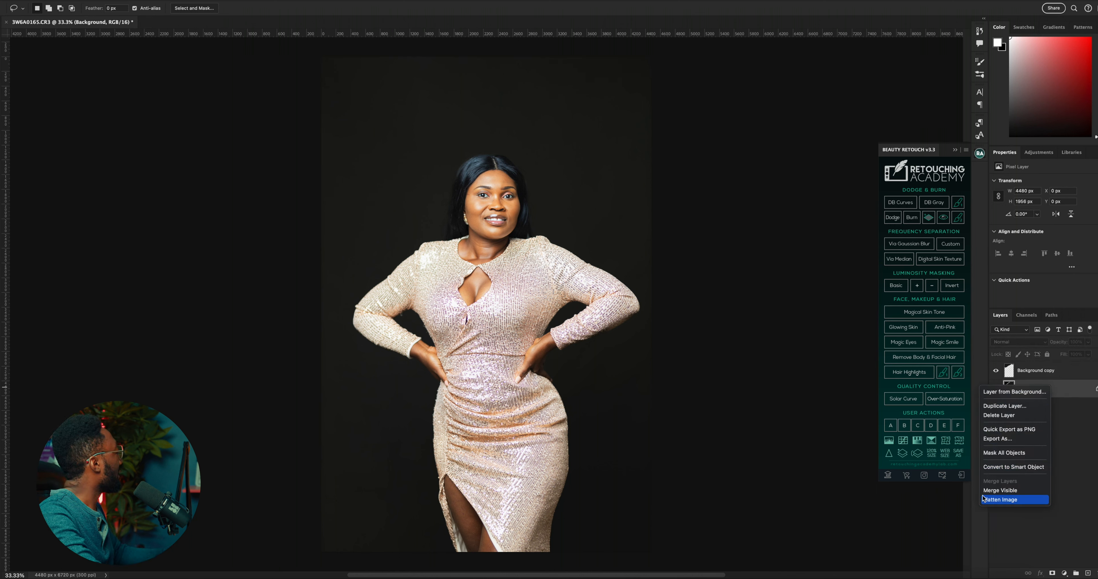
click(991, 500)
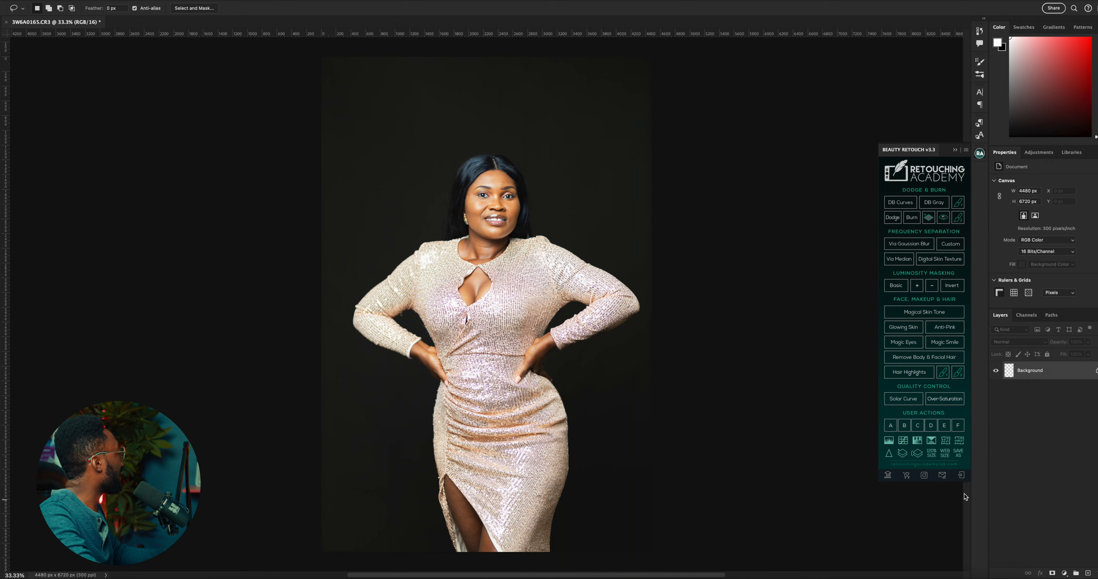
Heal small blemishes on the portrait with a 30 px Content-Aware Spot Healing Brush
scroll(543, 327, down, 2)
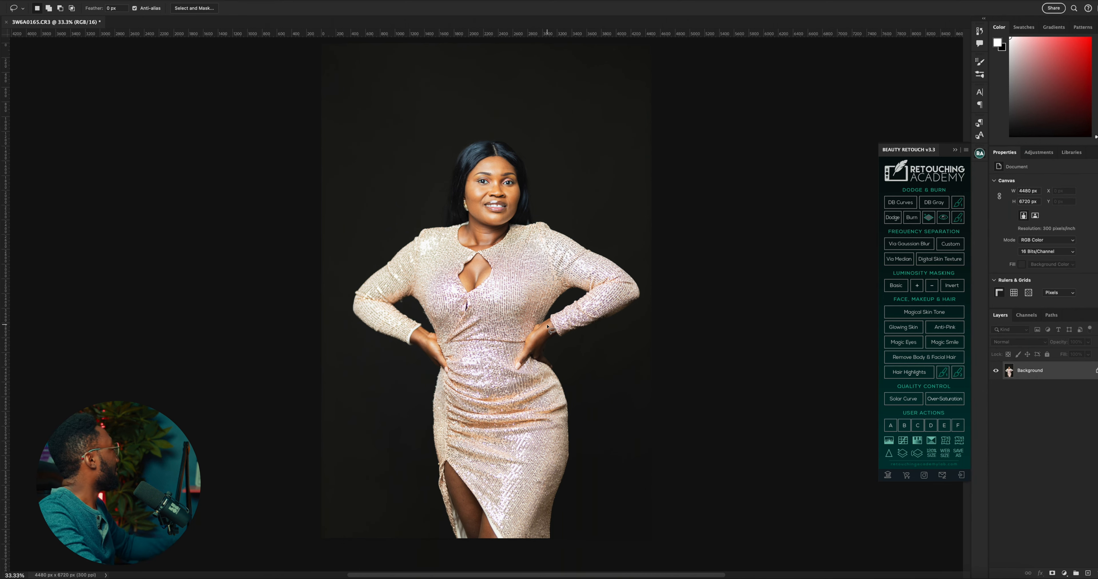
scroll(545, 328, down, 3)
scroll(550, 331, up, 2)
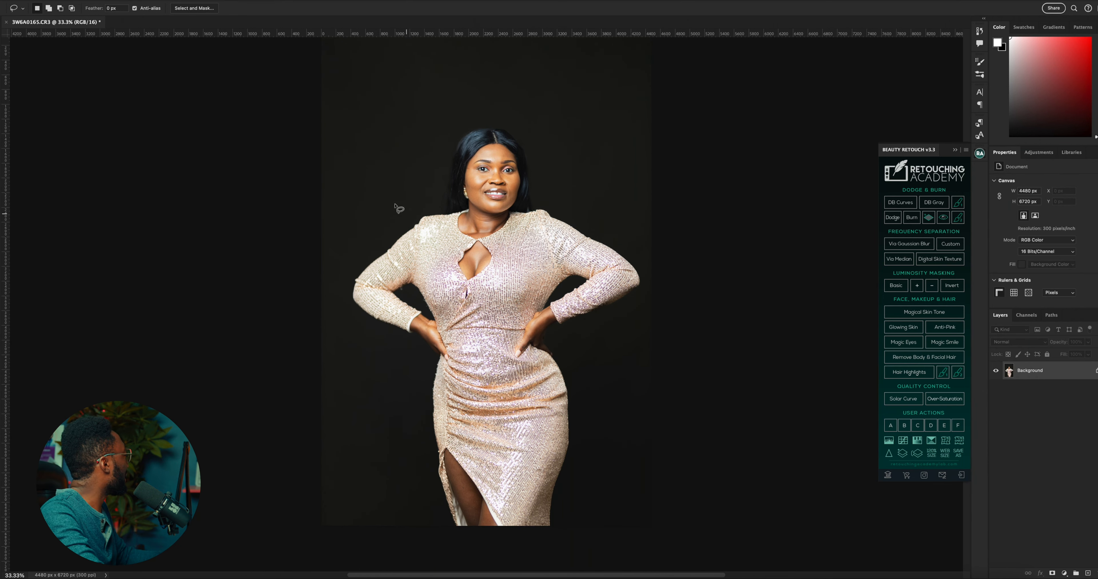
key(z)
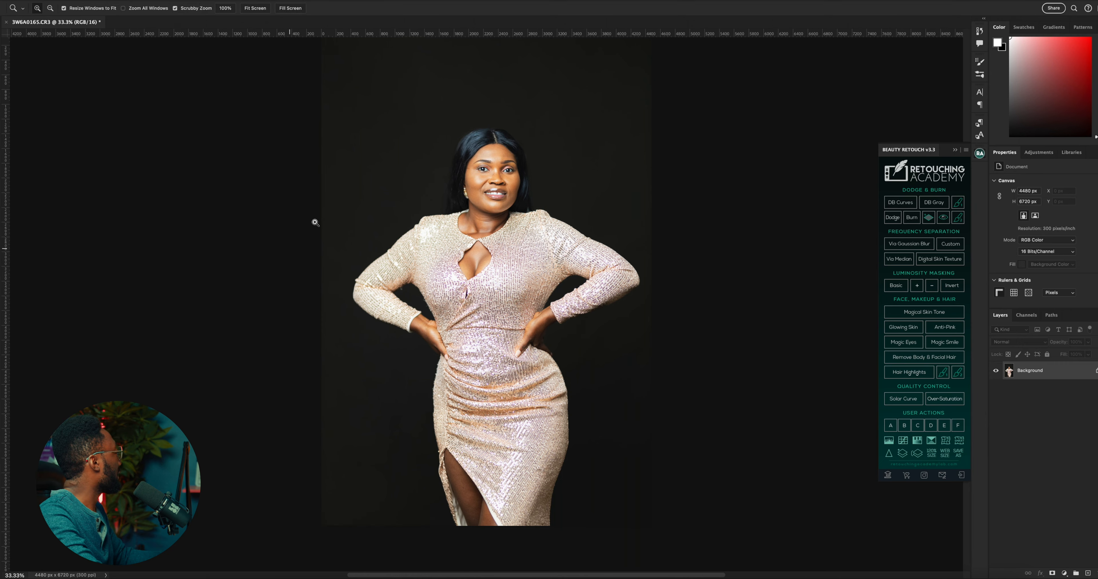
click(474, 178)
click(543, 237)
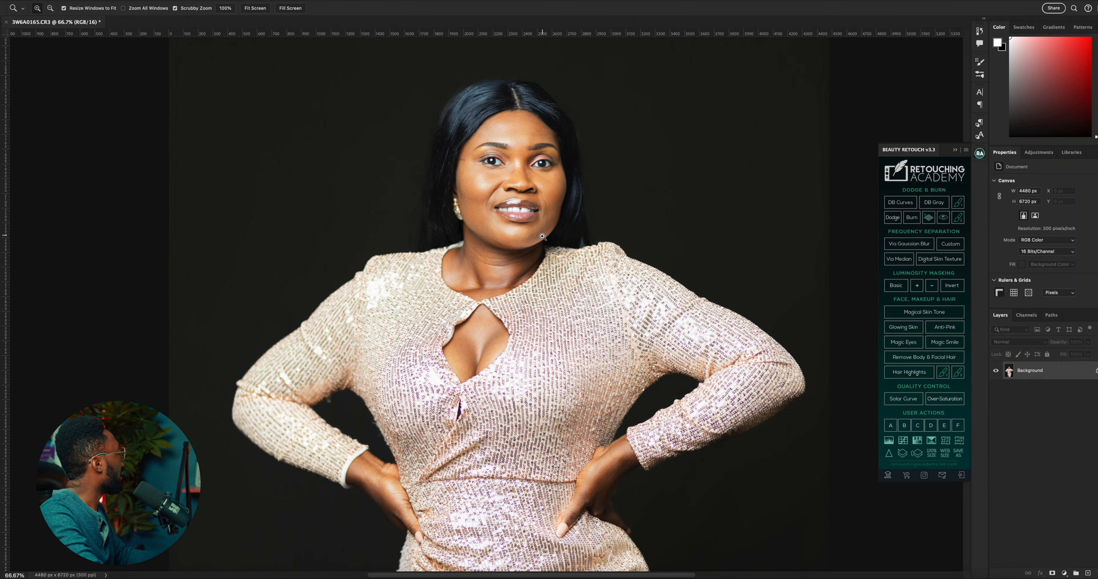
click(504, 206)
scroll(504, 205, up, 2)
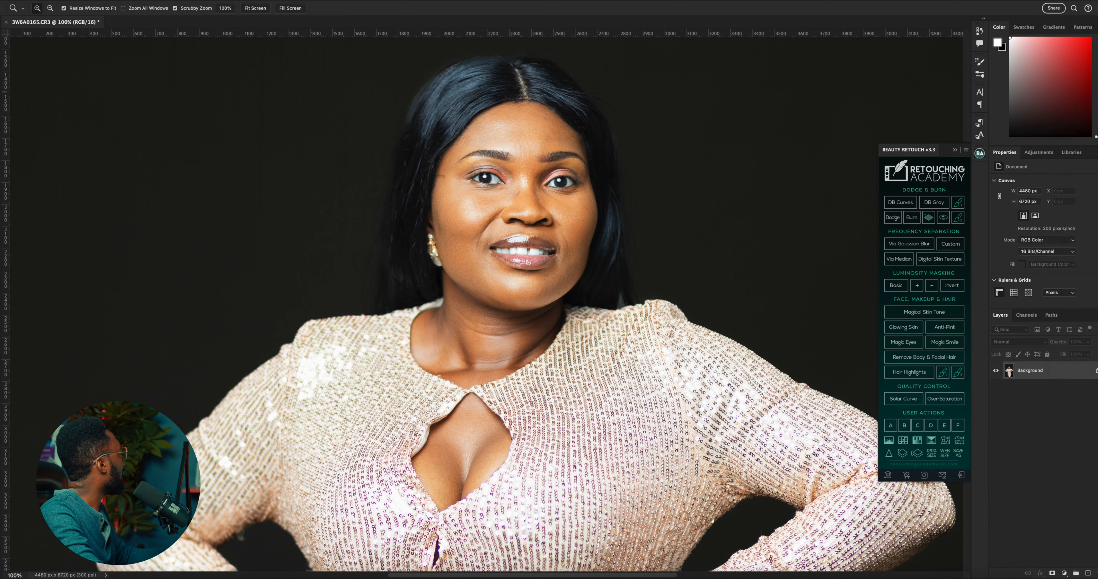
click(1, 113)
click(30, 114)
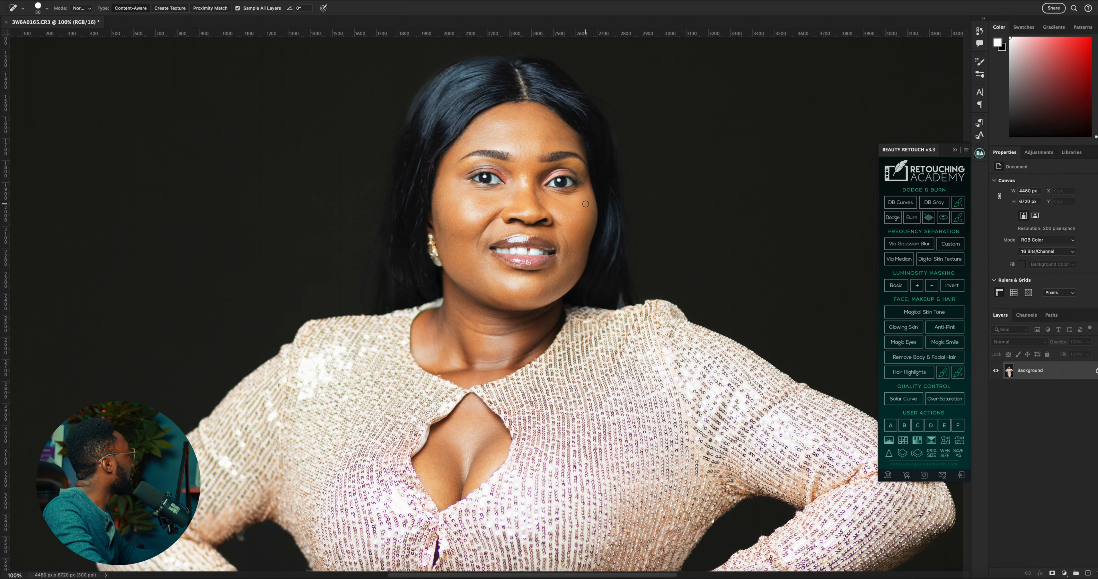
Return to the seventh Spot Healing Brush stroke in the history, discarding the strokes made after it
key(z)
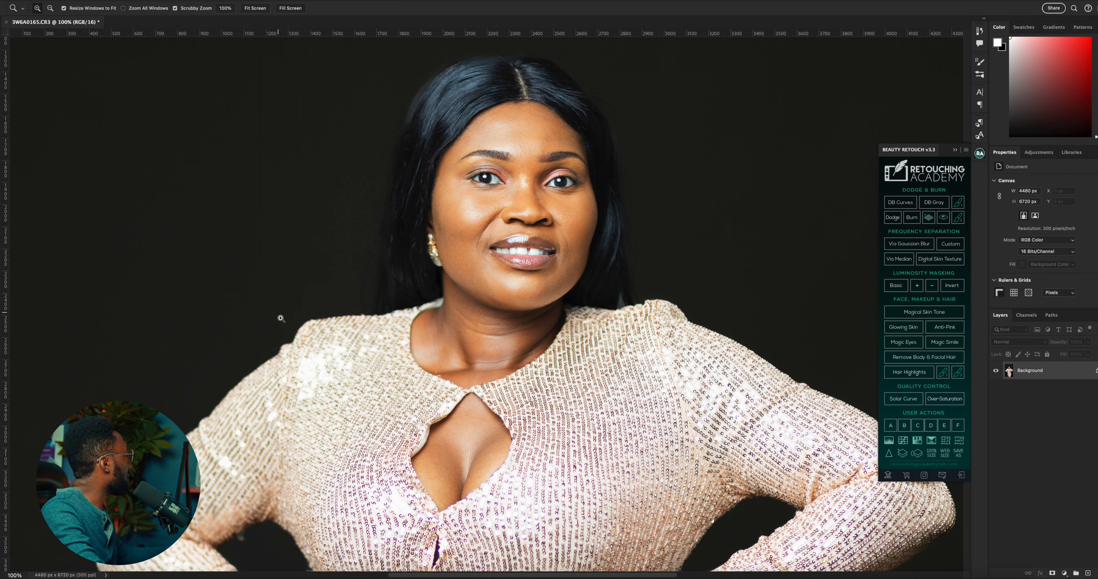
key(j)
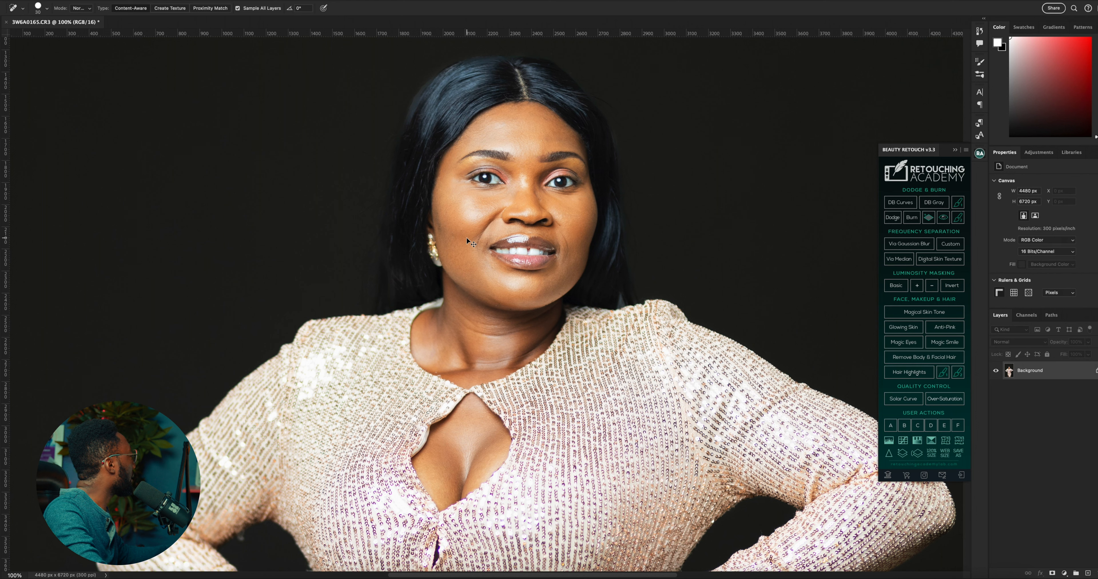
click(980, 36)
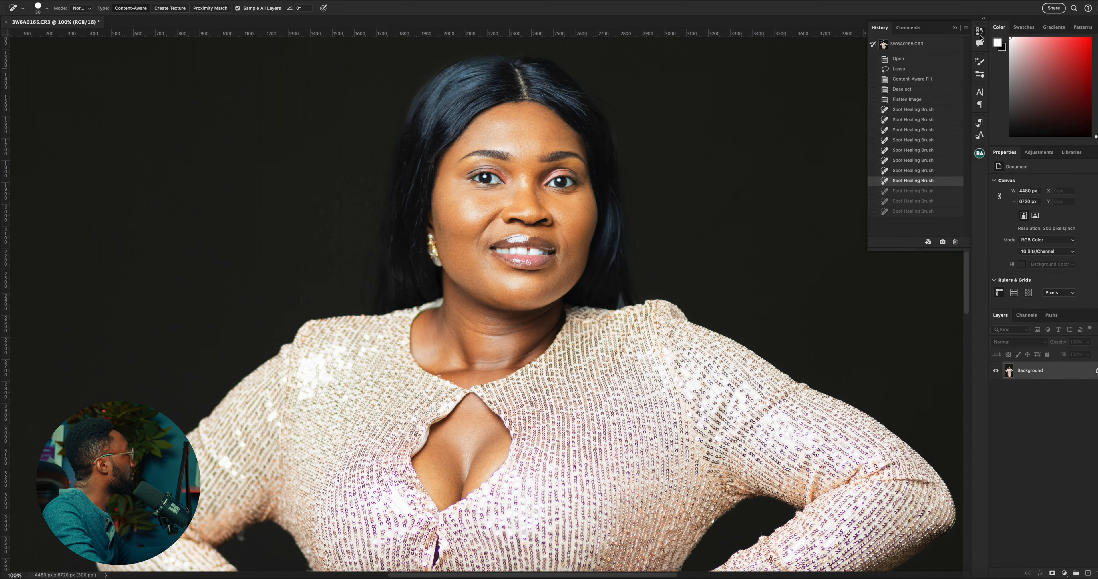
click(904, 171)
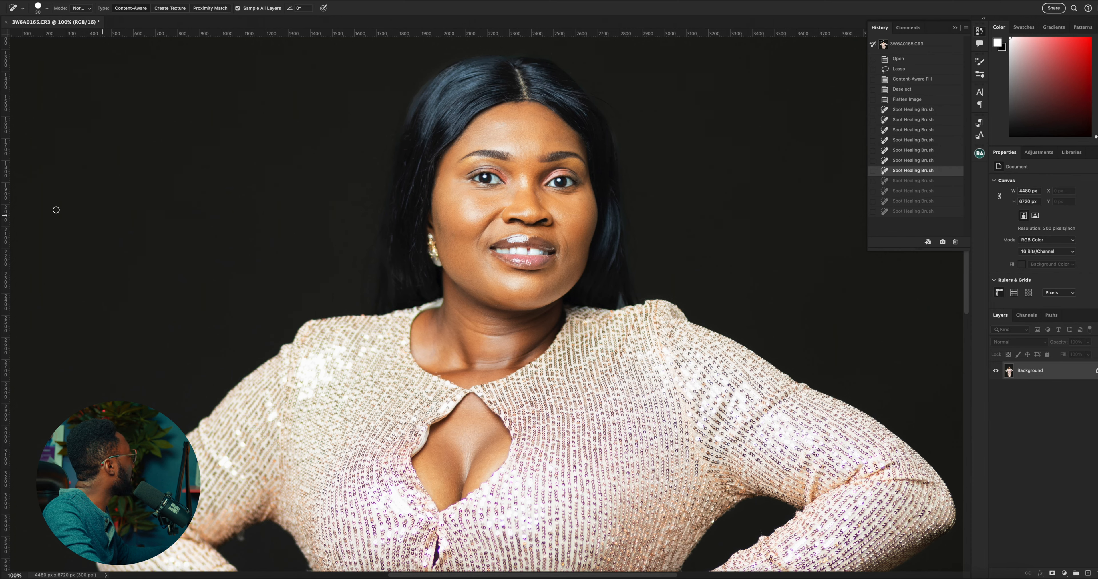
Reduce the Spot Healing Brush to 15 px and heal the spots on the bridge of the woman's nose
key(z)
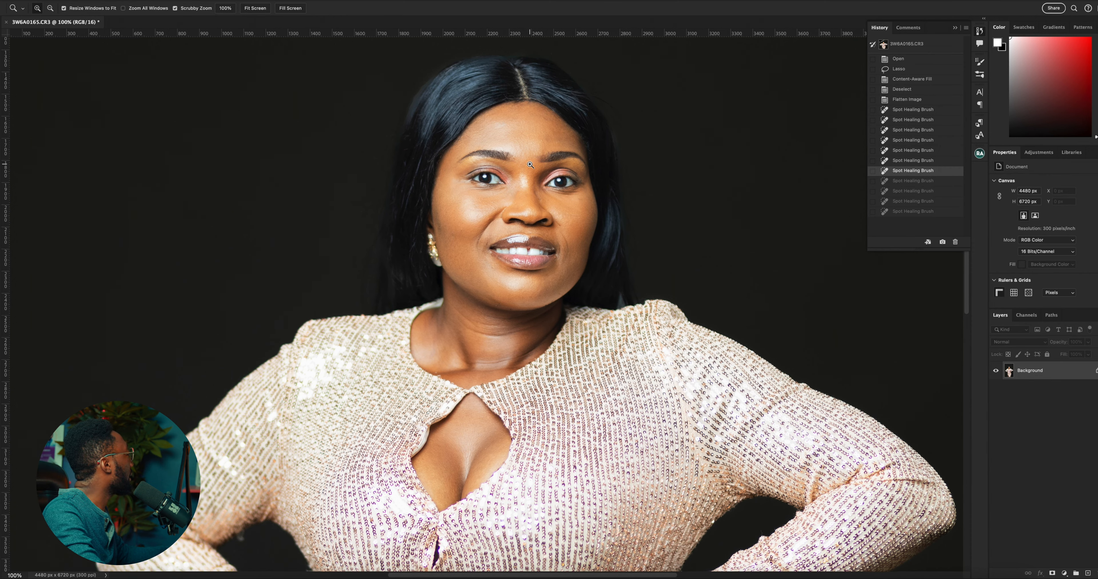
click(530, 165)
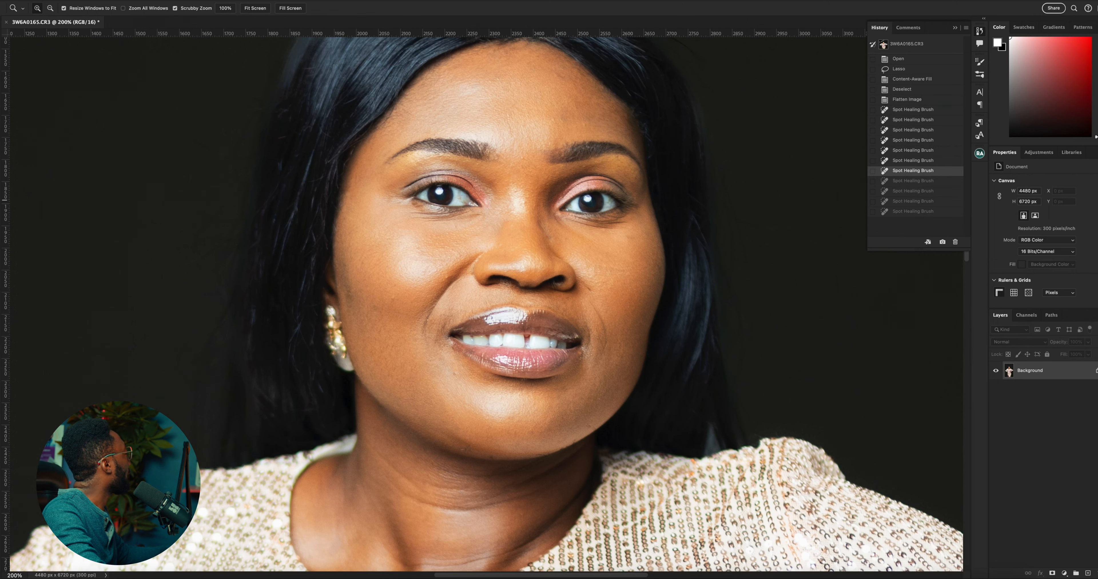
key(j)
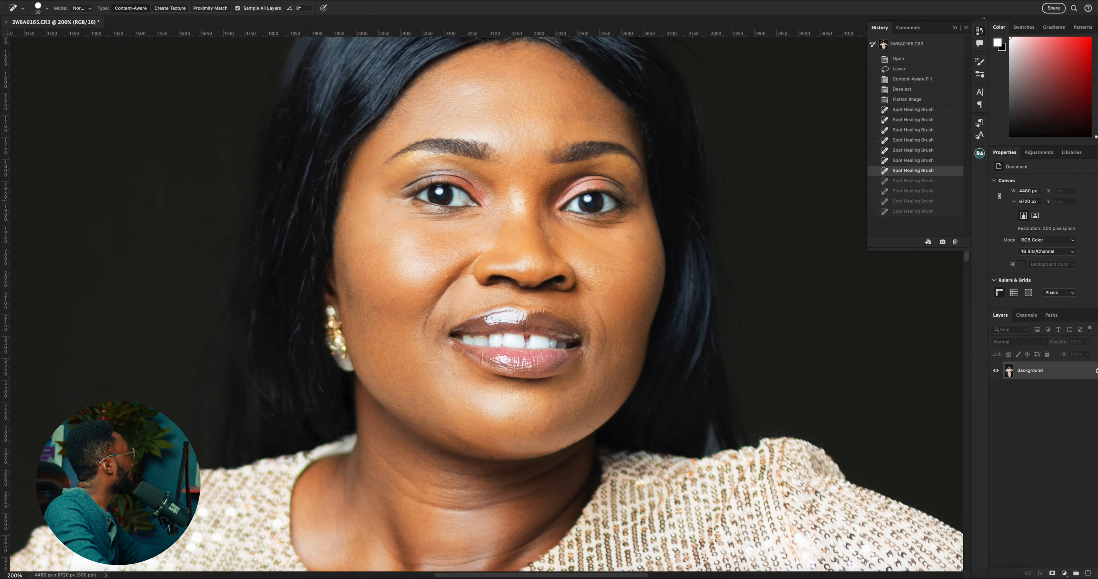
key(bracketleft)
key(bracketleft)
key(bracketleft)
click(517, 191)
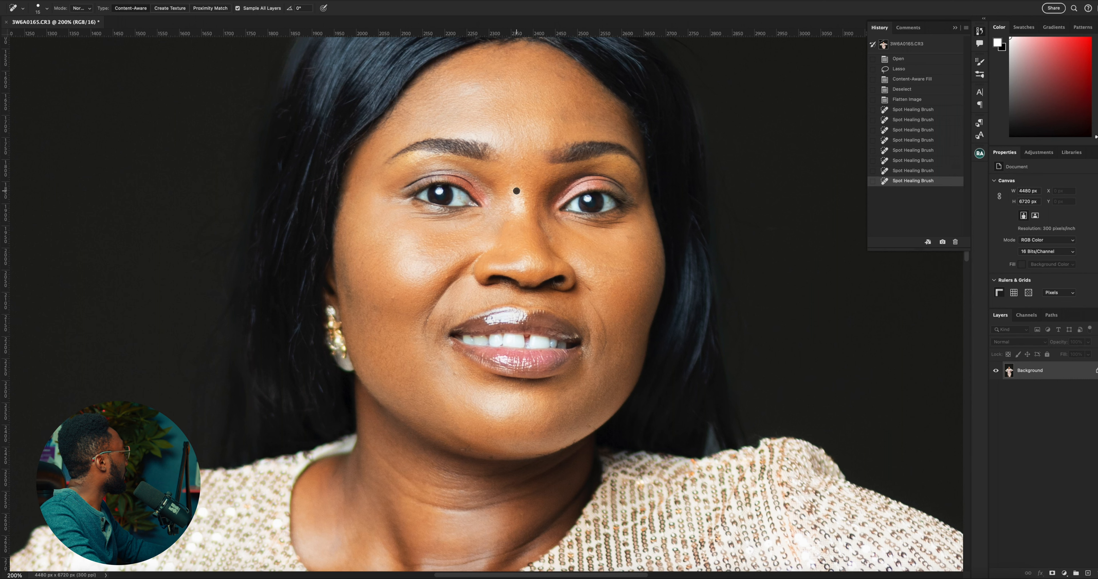
click(524, 205)
click(521, 198)
click(518, 195)
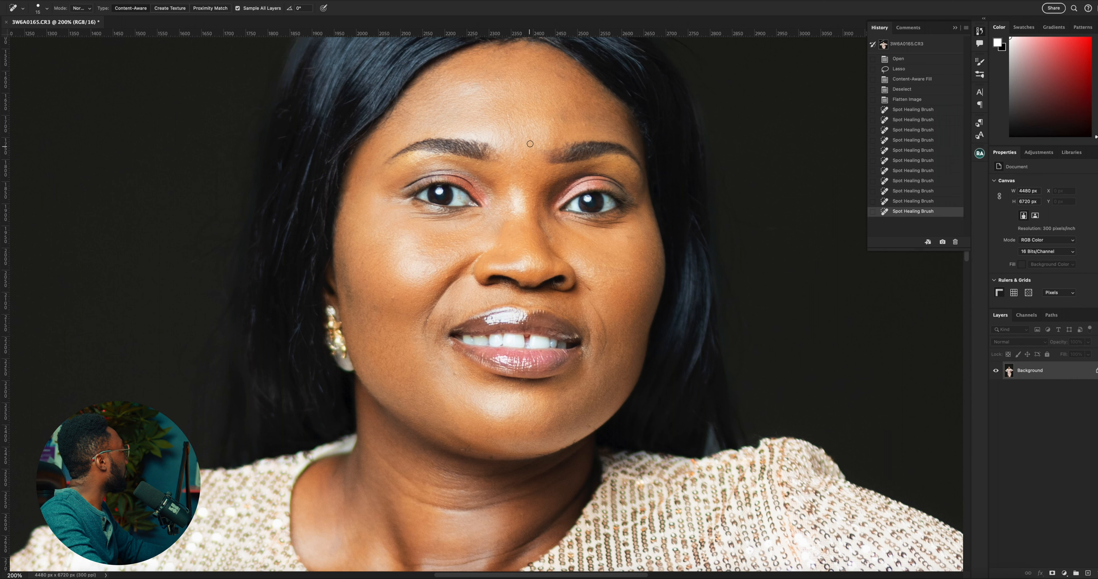
Heal the marks between the eyebrows and the spots on the forehead with the Spot Healing Brush
click(523, 161)
click(512, 167)
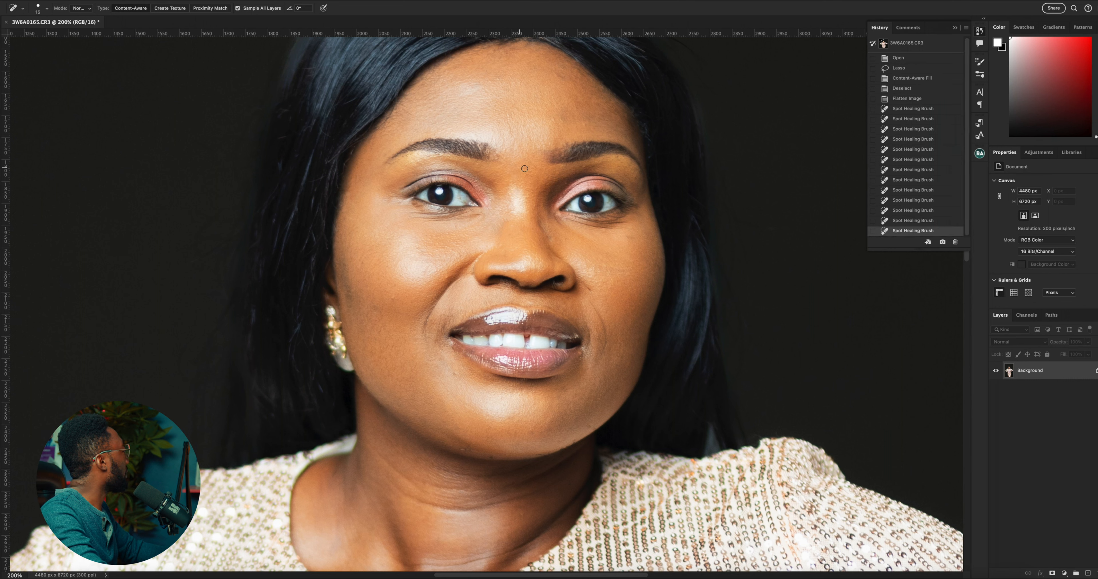
click(524, 168)
click(529, 171)
click(556, 98)
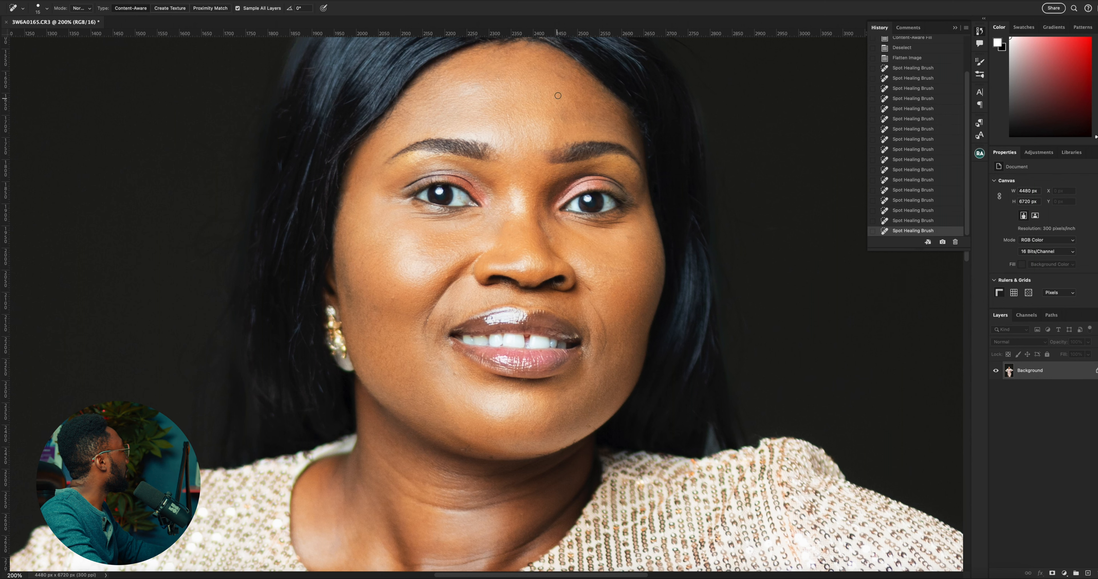
click(555, 117)
click(559, 78)
click(561, 77)
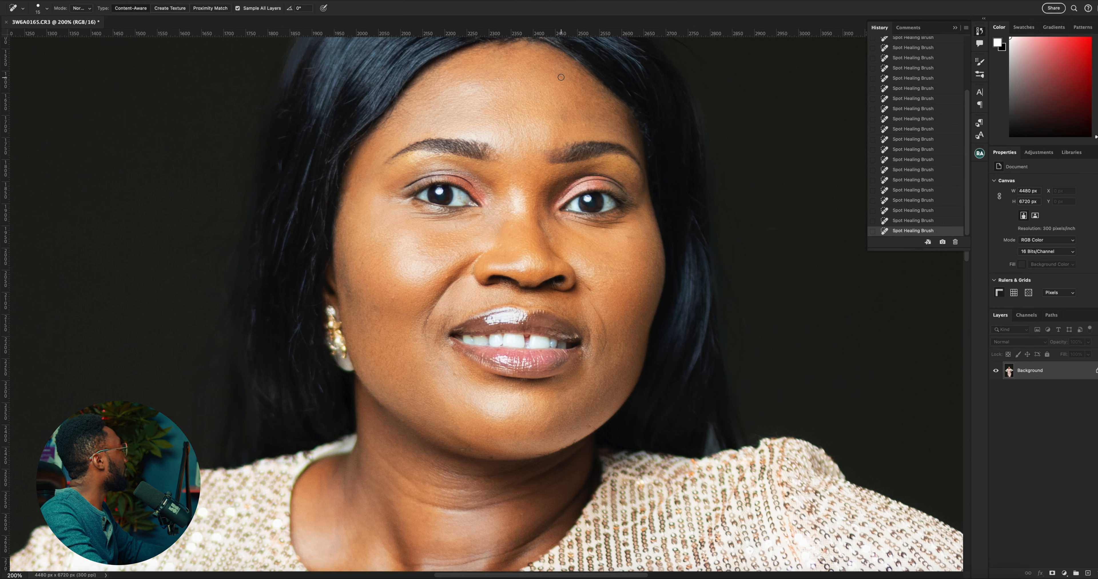
click(560, 74)
click(562, 79)
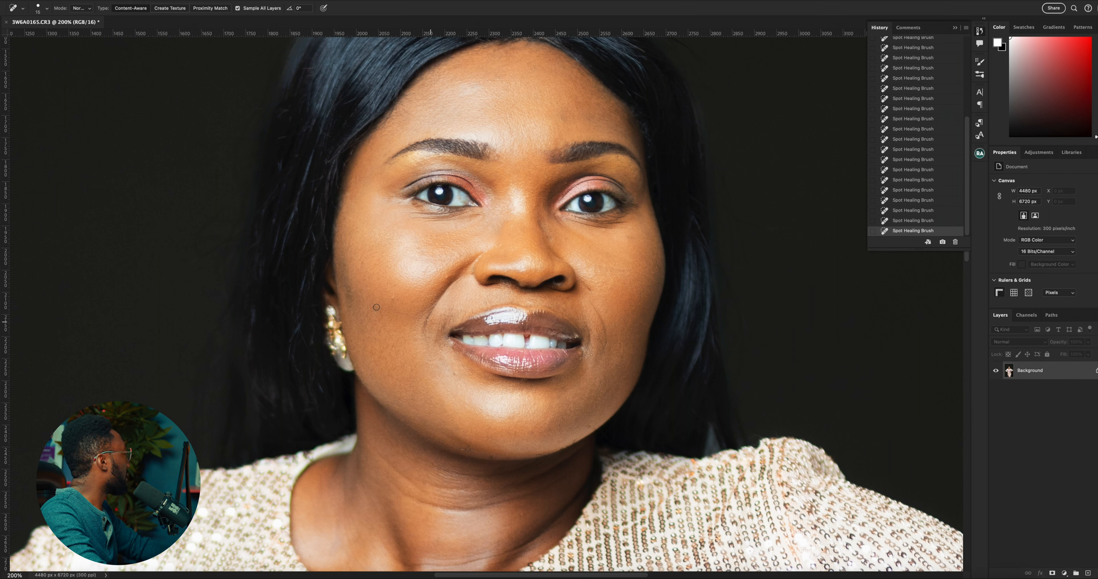
Heal spots on both cheeks, enlarging the Spot Healing Brush to 20 px for the cheek beside the earring
click(629, 237)
click(607, 268)
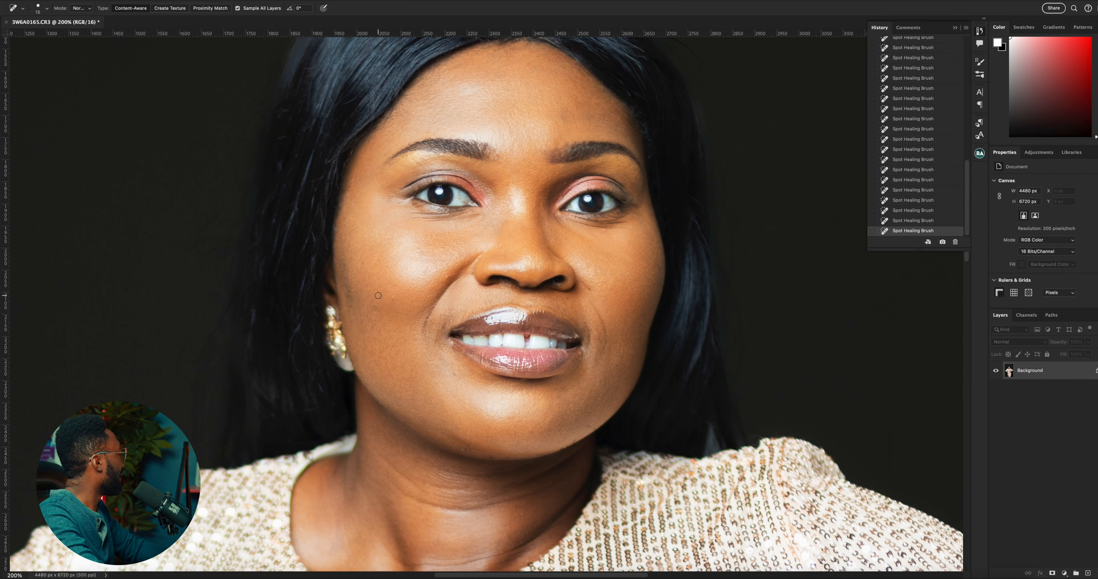
key(bracketright)
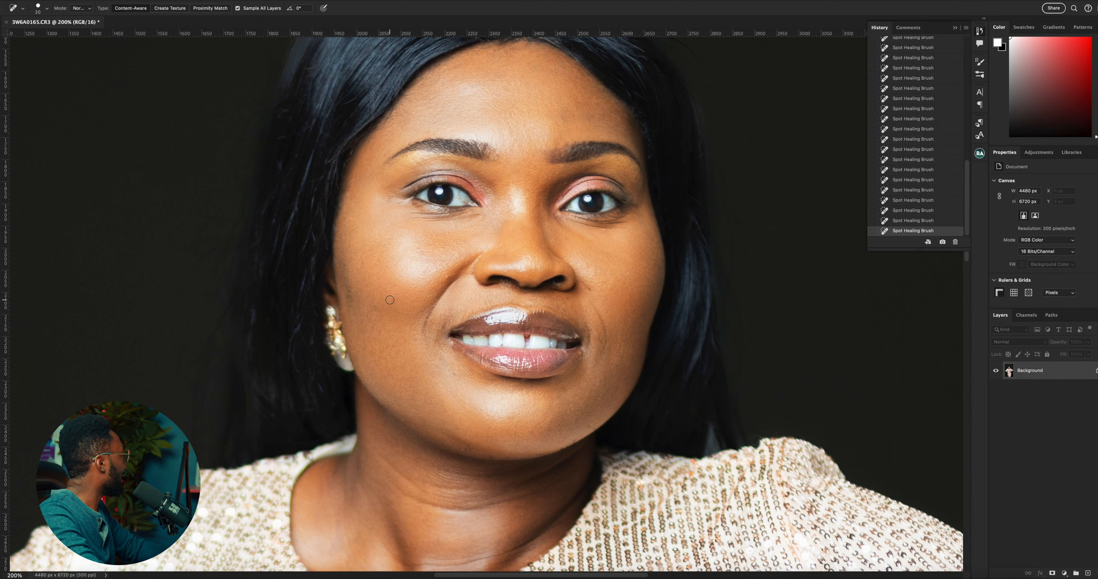
drag(388, 286, 391, 289)
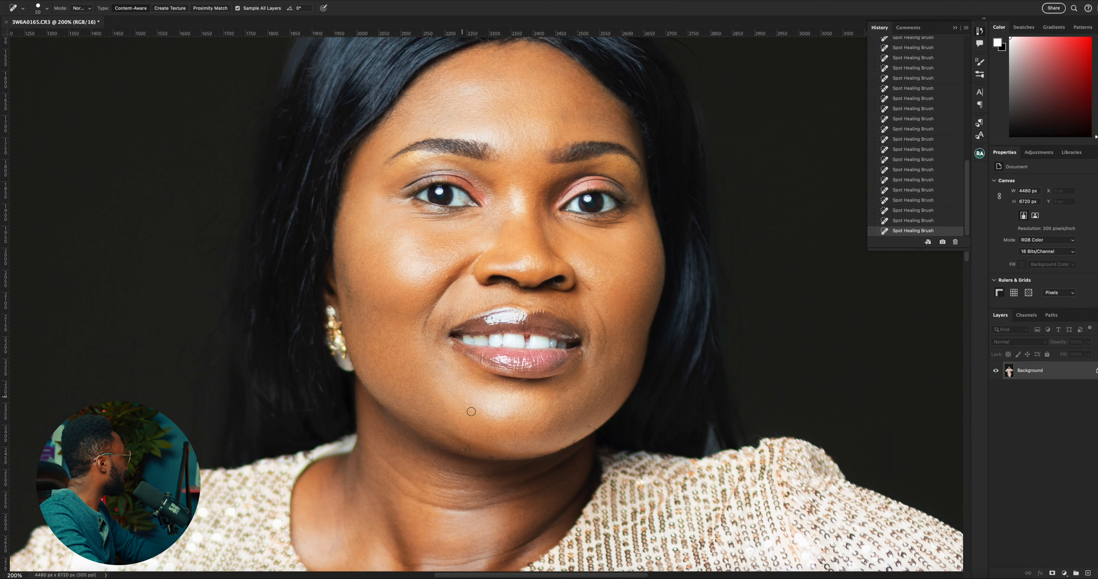
Heal the remaining spots on the chin and forehead with the Spot Healing Brush, and switch to the Patch tool
click(461, 450)
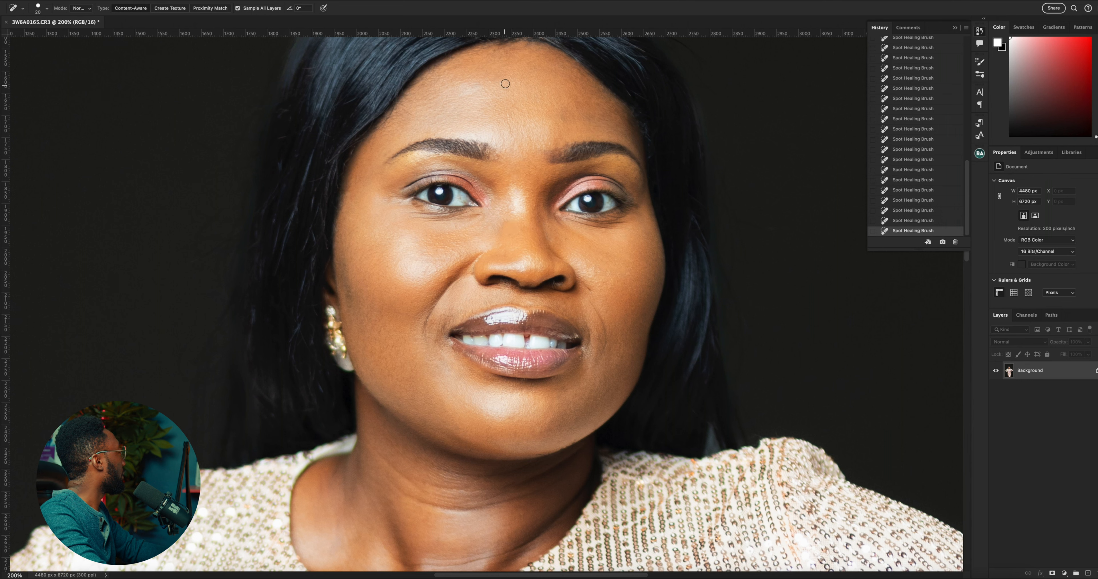
click(563, 117)
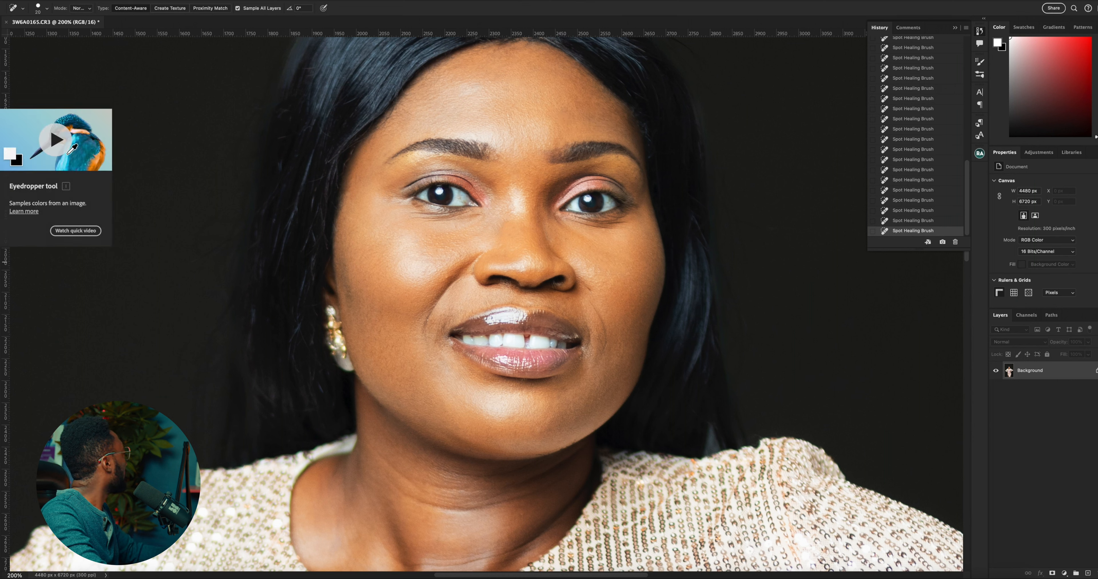
right_click(1, 113)
click(70, 141)
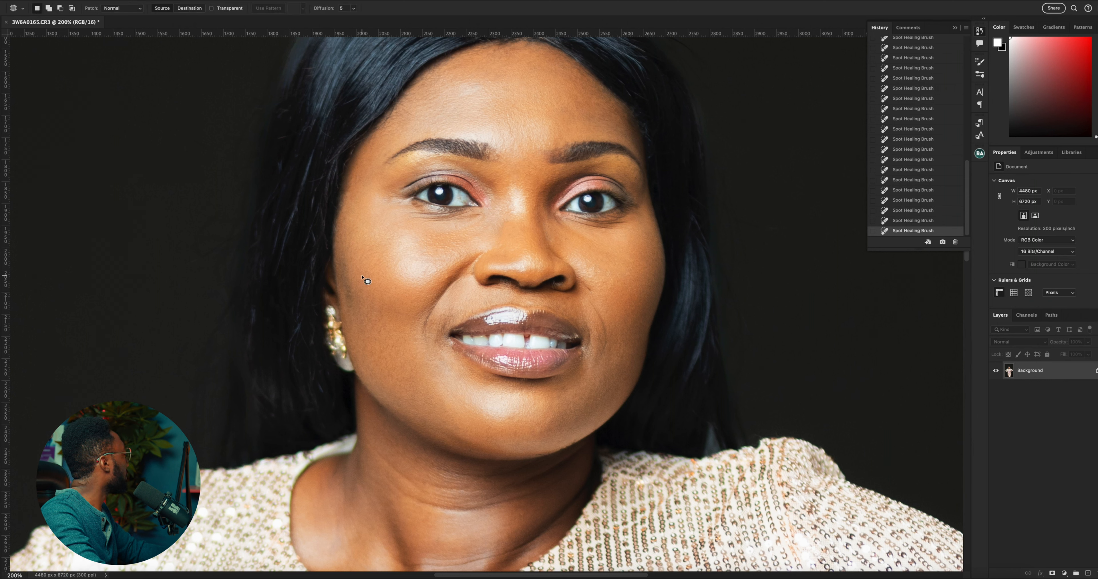
Try to patch the narrow strip of cheek above the earring, and undo the attempts
mouse_move(355, 289)
mouse_down()
mouse_move(348, 254)
mouse_move(342, 278)
mouse_move(356, 319)
mouse_move(349, 286)
mouse_move(368, 279)
mouse_up()
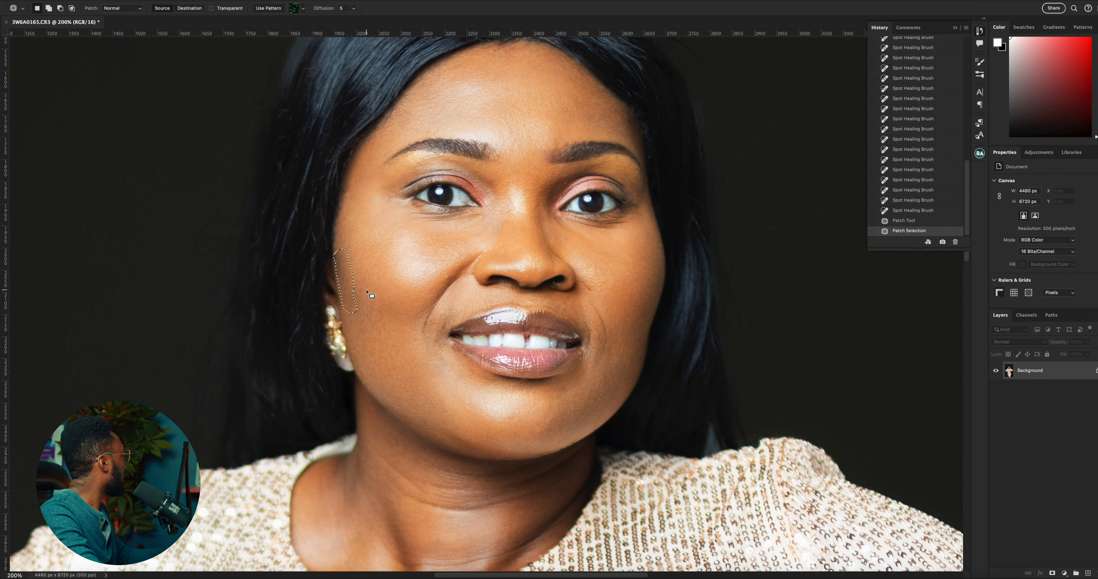
click(366, 291)
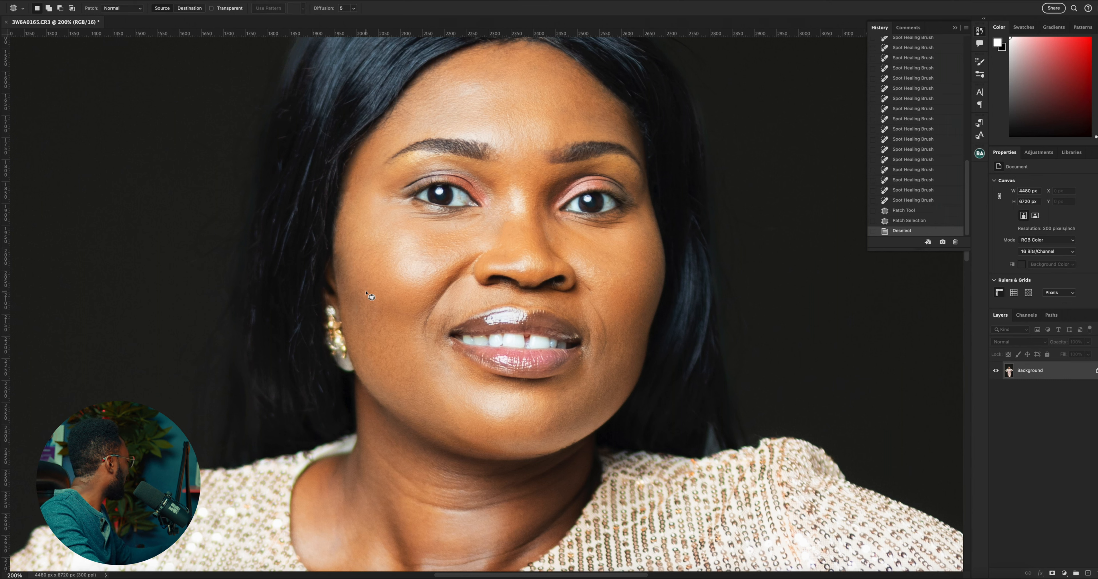
key(ctrl+z)
key(ctrl+z)
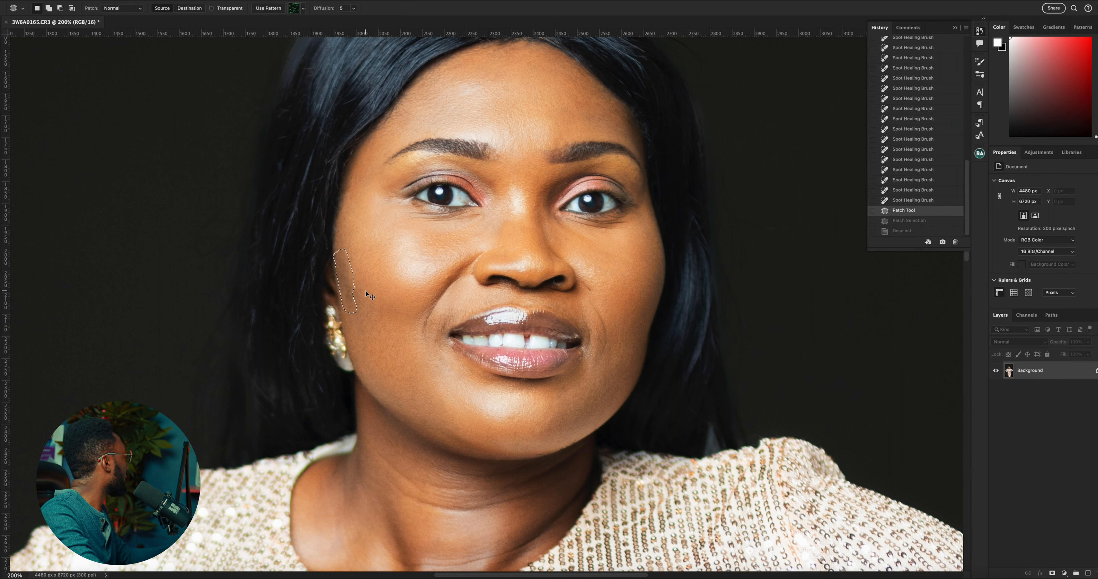
click(365, 291)
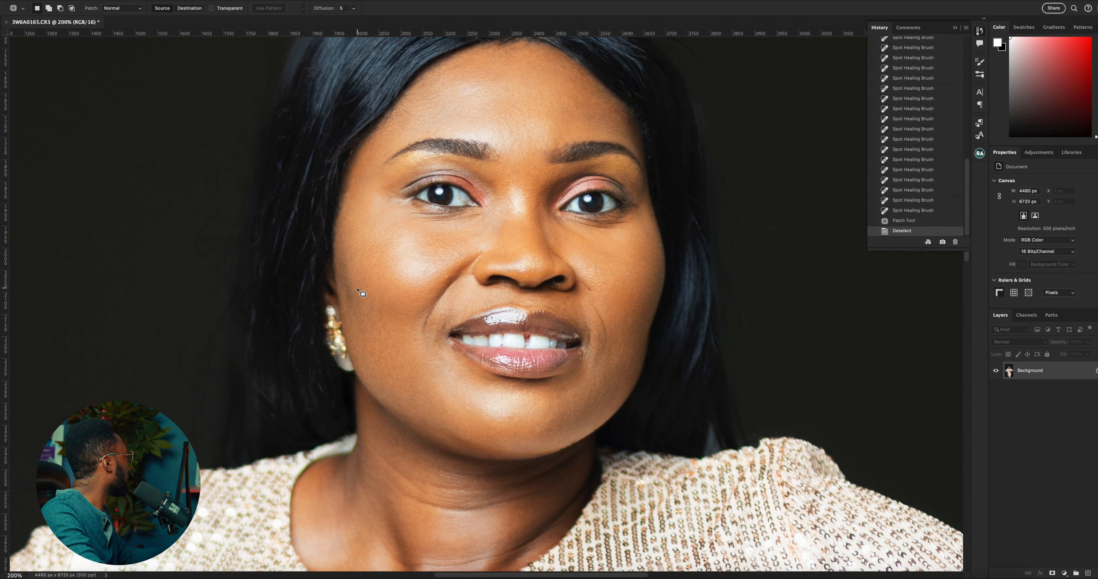
mouse_move(358, 289)
mouse_down()
mouse_move(347, 258)
mouse_move(336, 266)
mouse_up()
key(ctrl+z)
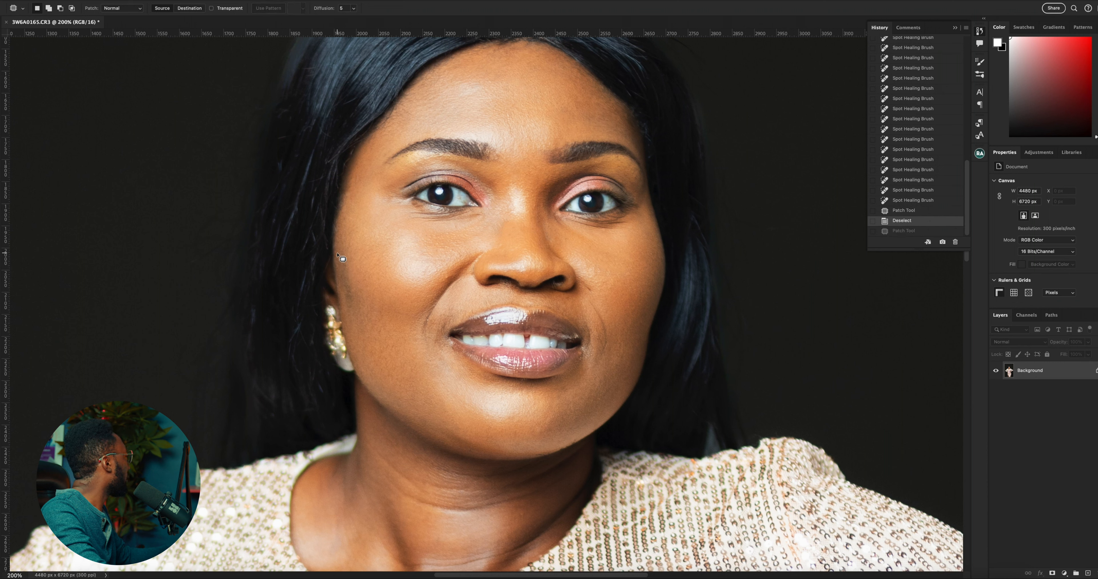
Patch the cheek strip above the earring with the smooth skin beside it and clear the selection
mouse_move(337, 253)
mouse_down()
mouse_move(350, 316)
mouse_move(356, 288)
mouse_move(339, 253)
mouse_move(364, 273)
mouse_up()
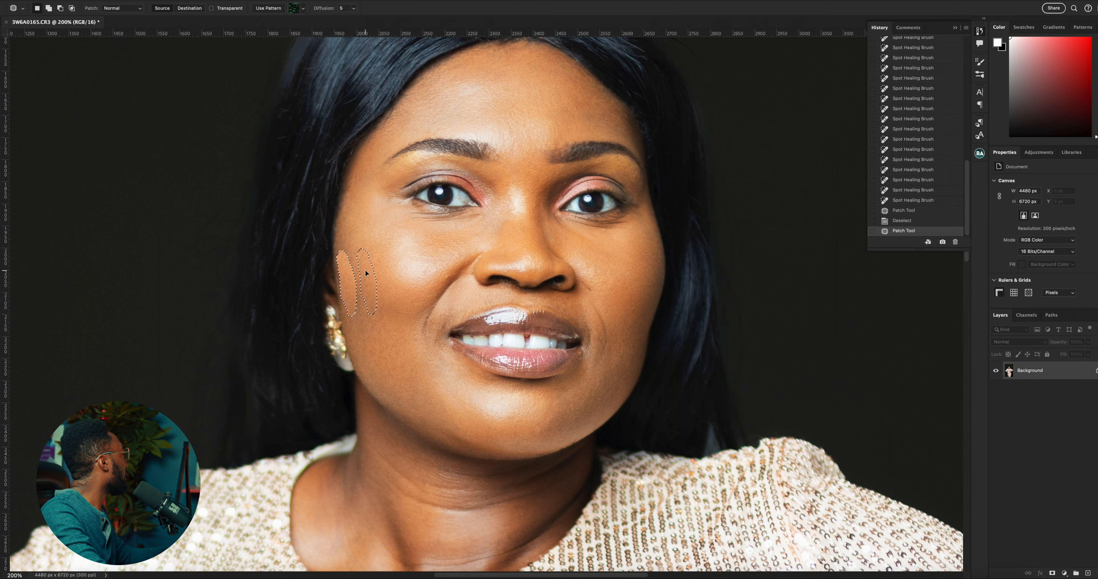
key(d)
key(ctrl+d)
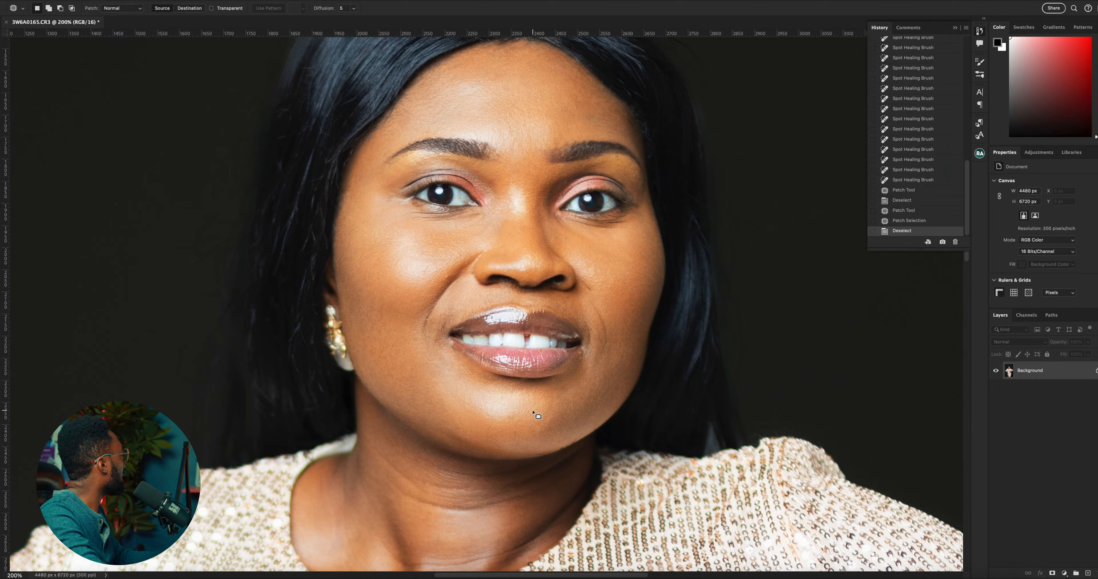
Remove the dark gap in the dress fabric below the keyhole neckline with an enlarged Spot Healing Brush
scroll(533, 414, down, 8)
right_click(1, 112)
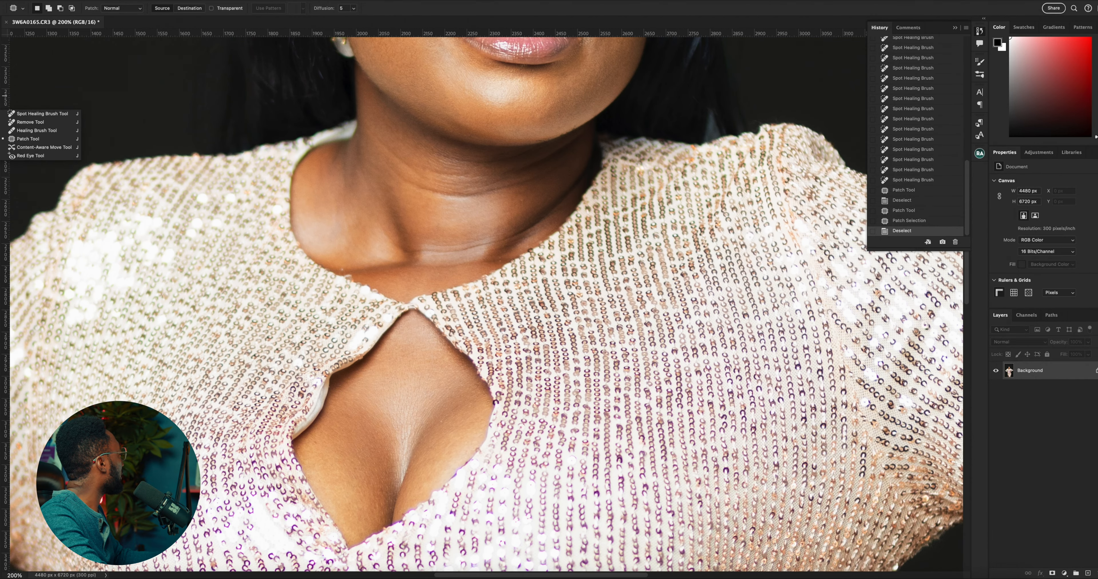
click(34, 115)
scroll(320, 360, down, 7)
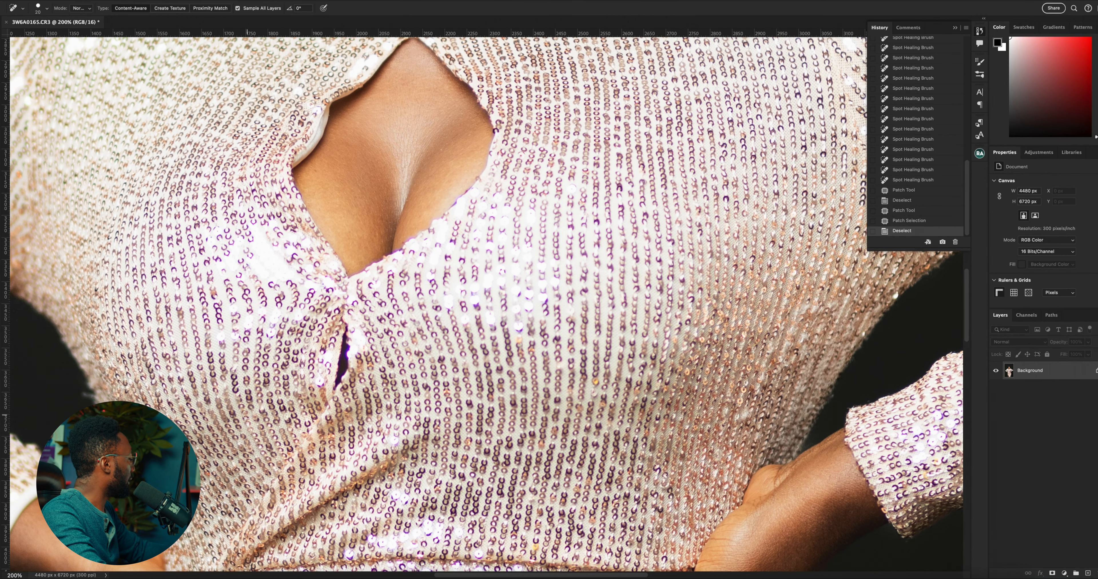
scroll(320, 425, down, 1)
key(bracketright)
key(bracketright)
key(bracketright)
key(bracketright)
key(bracketright)
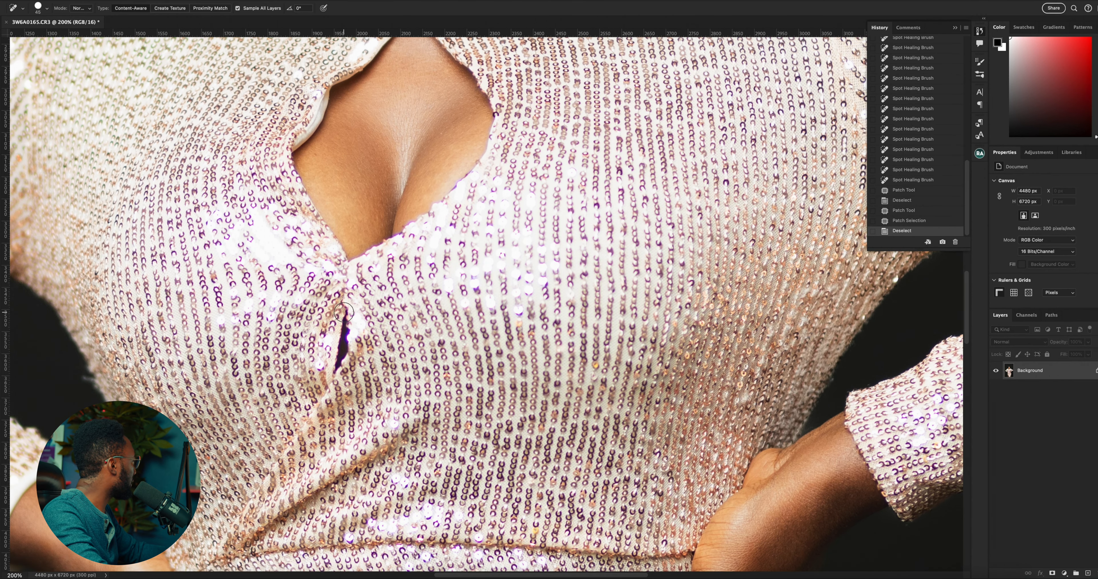
drag(343, 308, 338, 377)
Heal the dark spot and the surrounding marks on the upper thigh in the dress slit with the Spot Healing Brush
scroll(455, 334, down, 10)
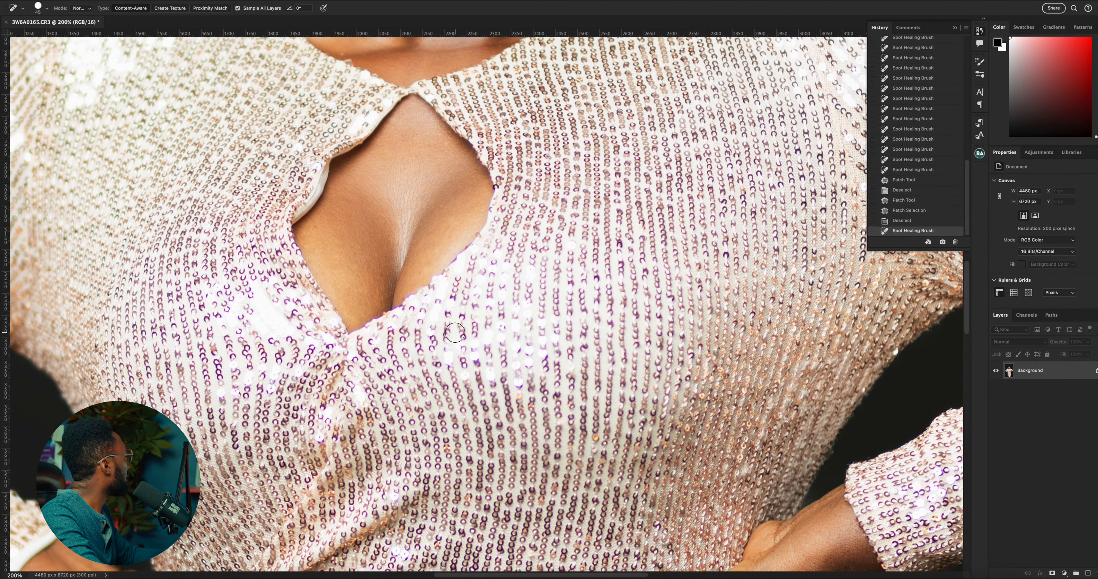
scroll(458, 329, down, 10)
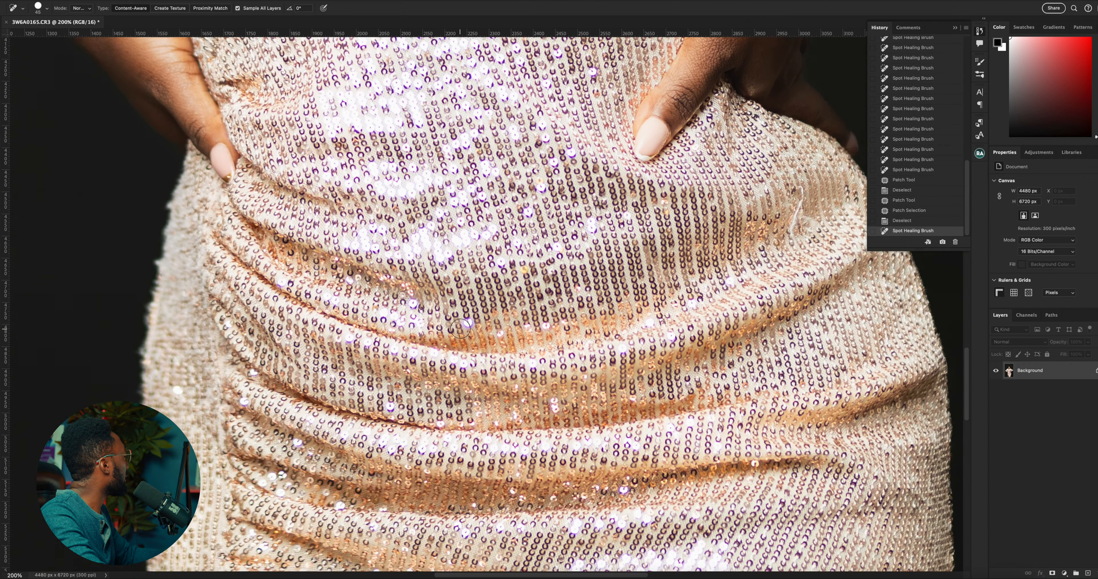
scroll(468, 328, down, 3)
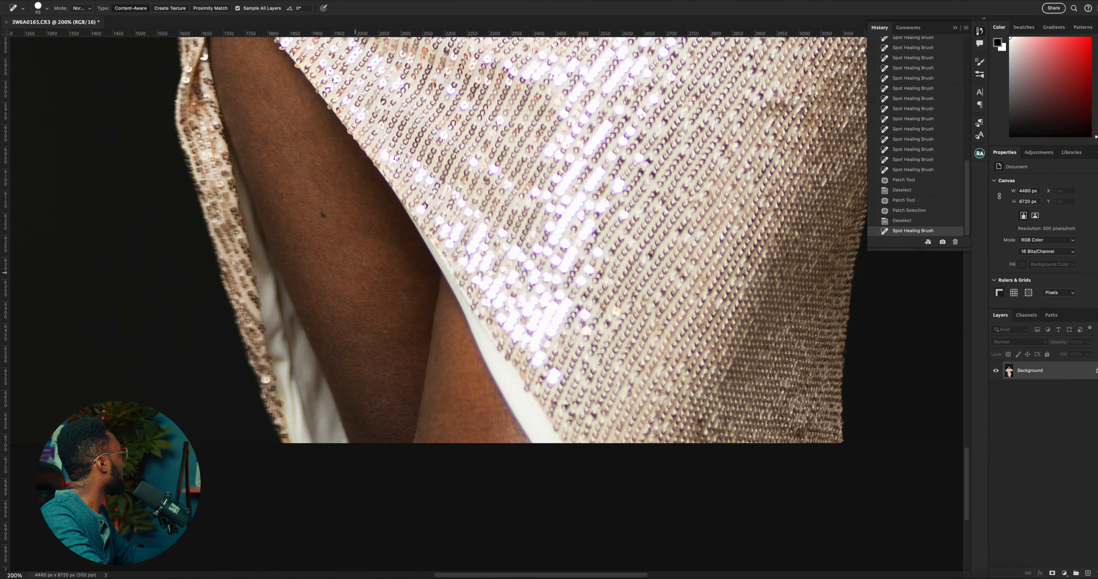
click(321, 219)
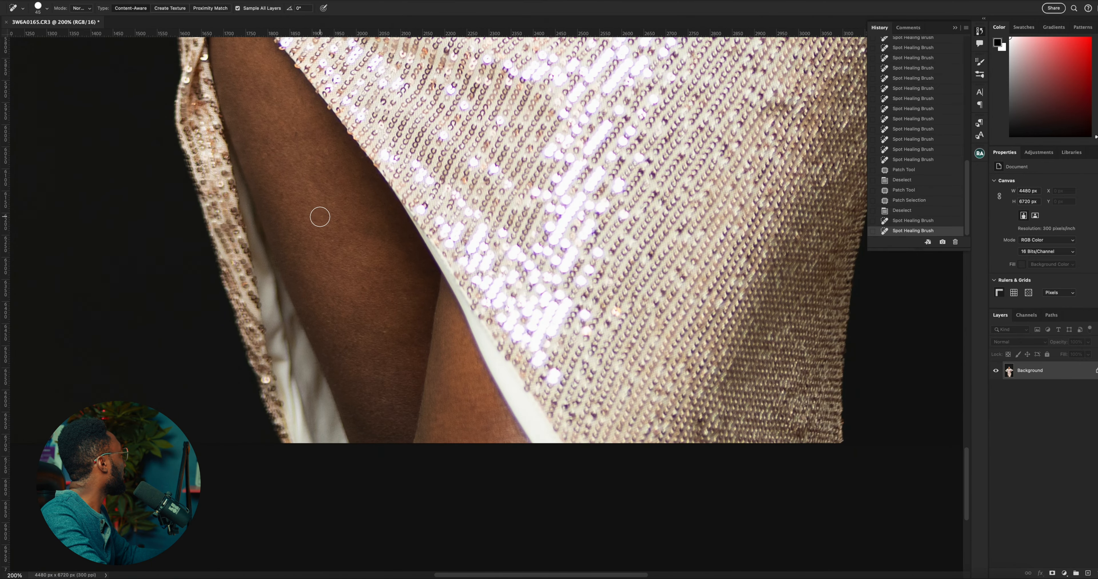
click(351, 202)
click(379, 246)
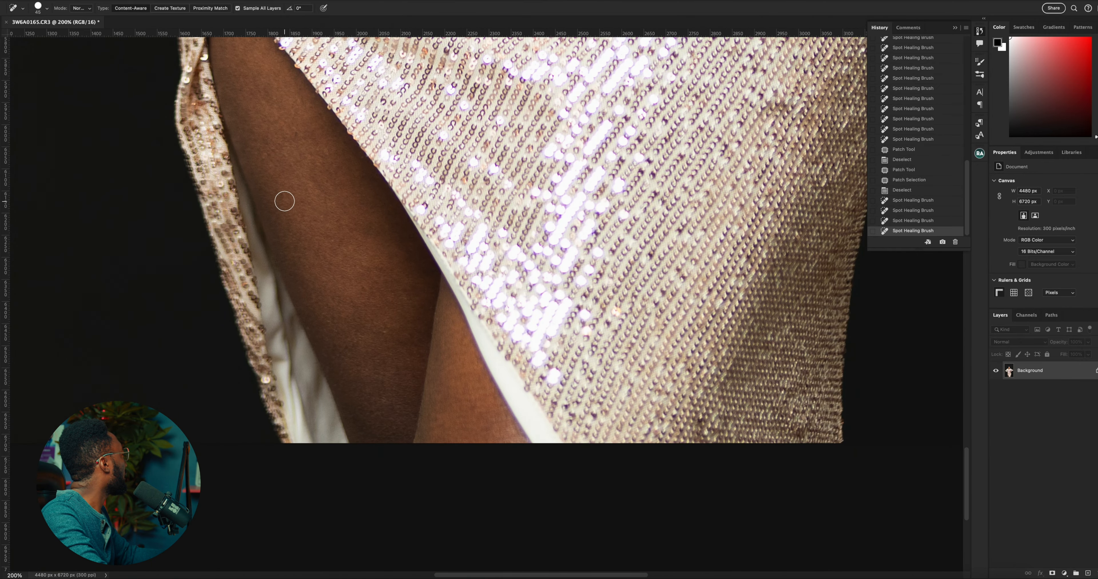
click(284, 201)
click(316, 200)
click(269, 155)
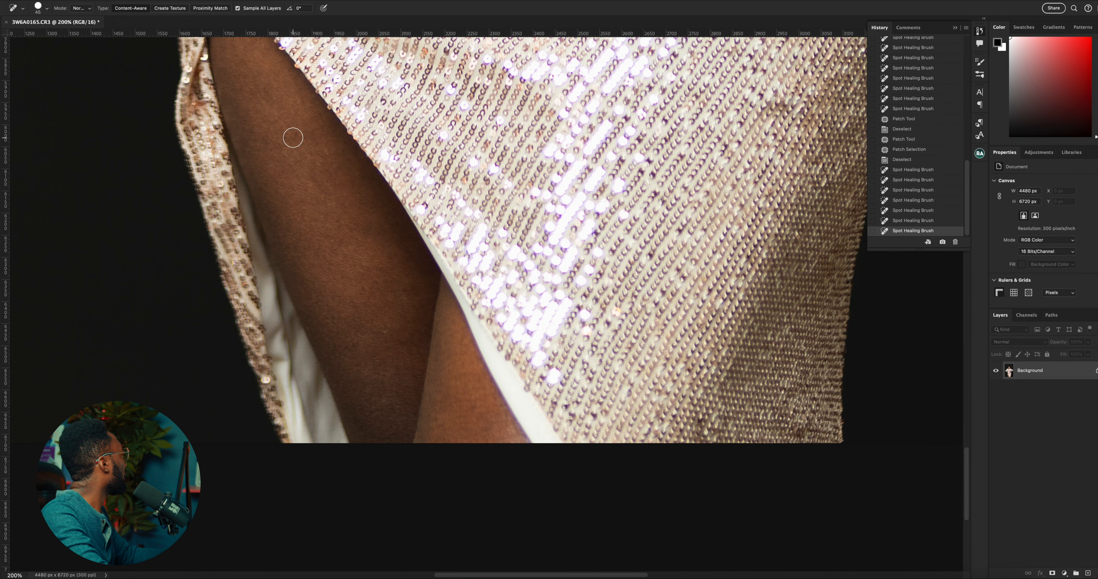
click(293, 139)
click(321, 151)
Heal the marks on the lower thigh, near where the two legs meet, with the Spot Healing Brush
click(378, 329)
click(388, 336)
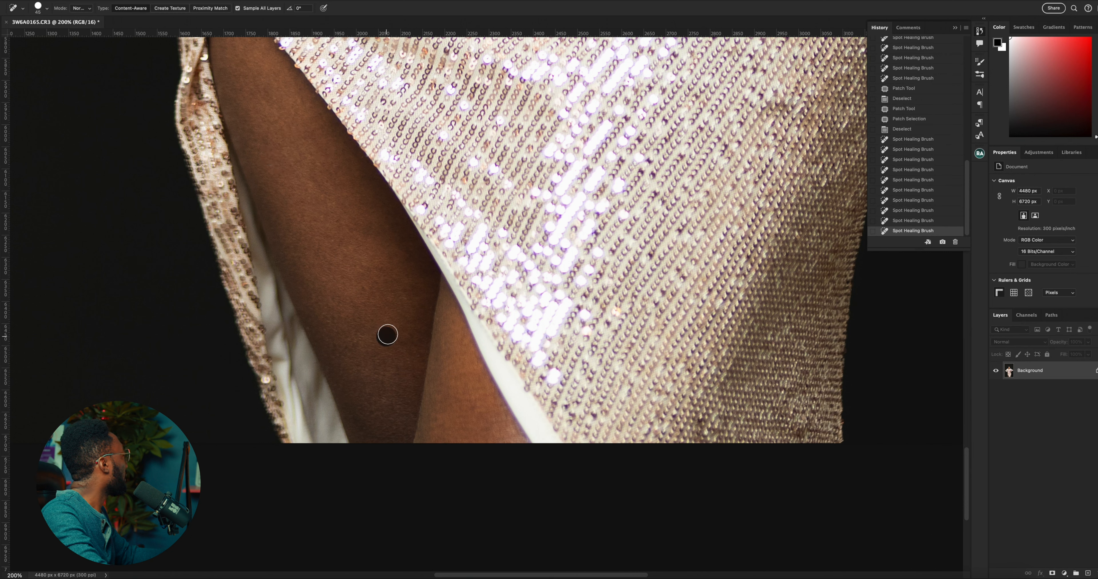
click(389, 315)
click(394, 303)
click(401, 301)
click(401, 301)
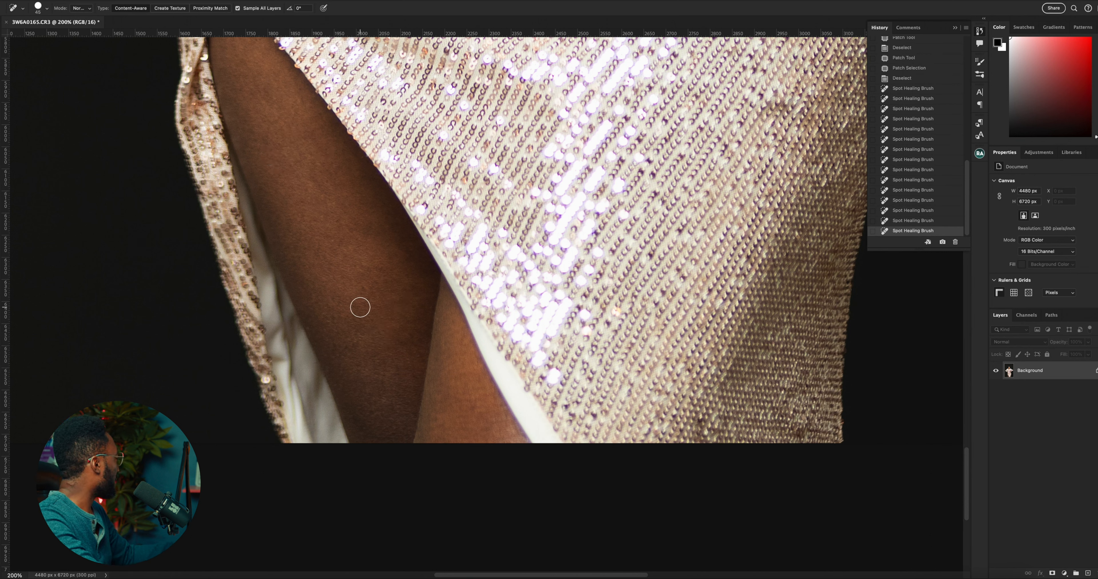
Review the healed portrait as a whole, hide the history, and inspect the face and upper body at 100%
scroll(365, 315, up, 5)
key(z)
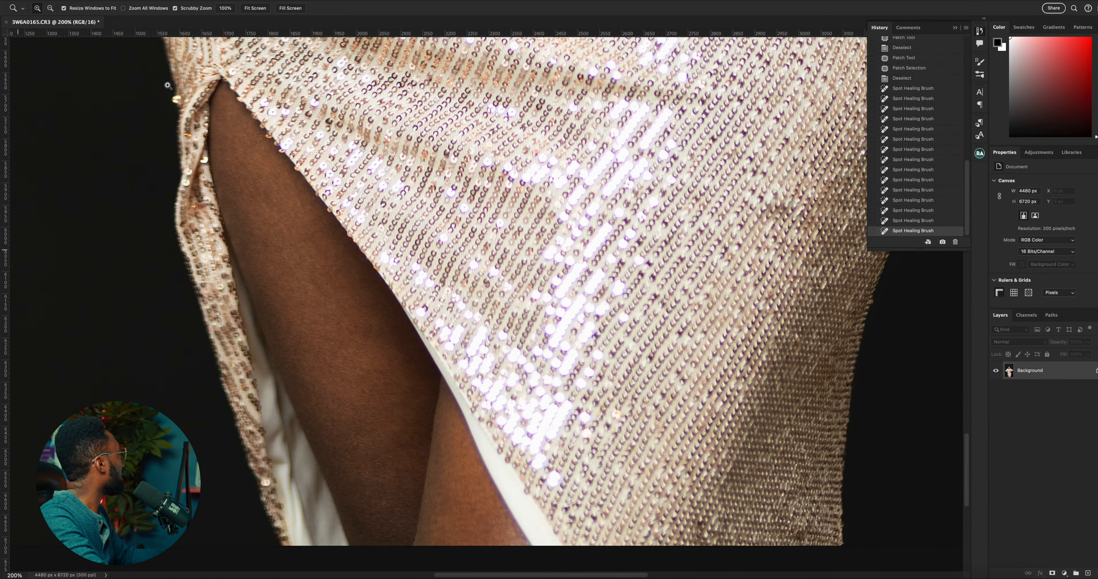
click(256, 9)
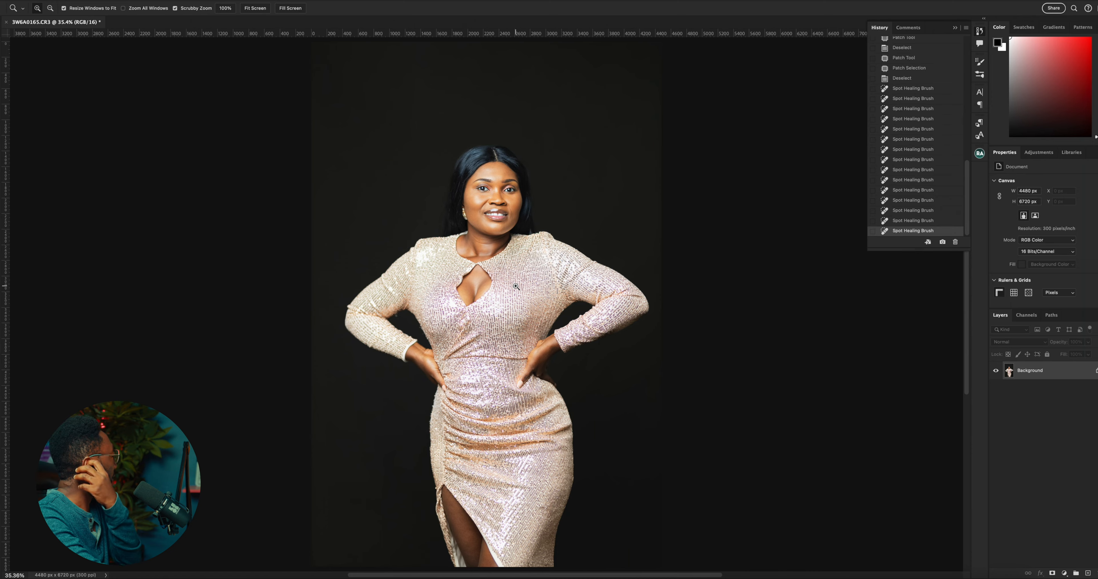
click(516, 287)
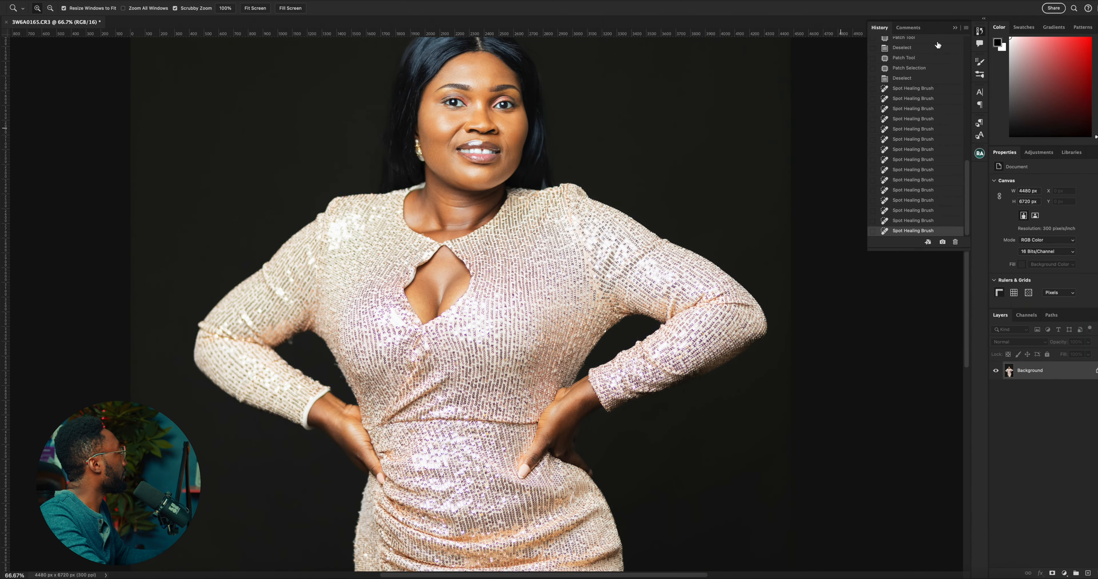
click(981, 32)
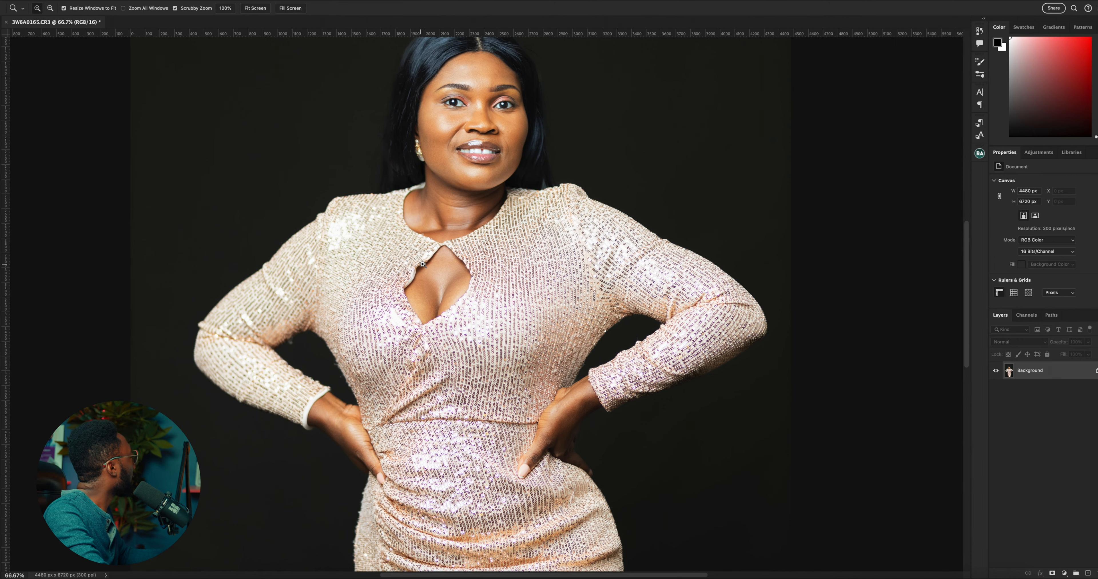
scroll(423, 265, up, 3)
click(483, 221)
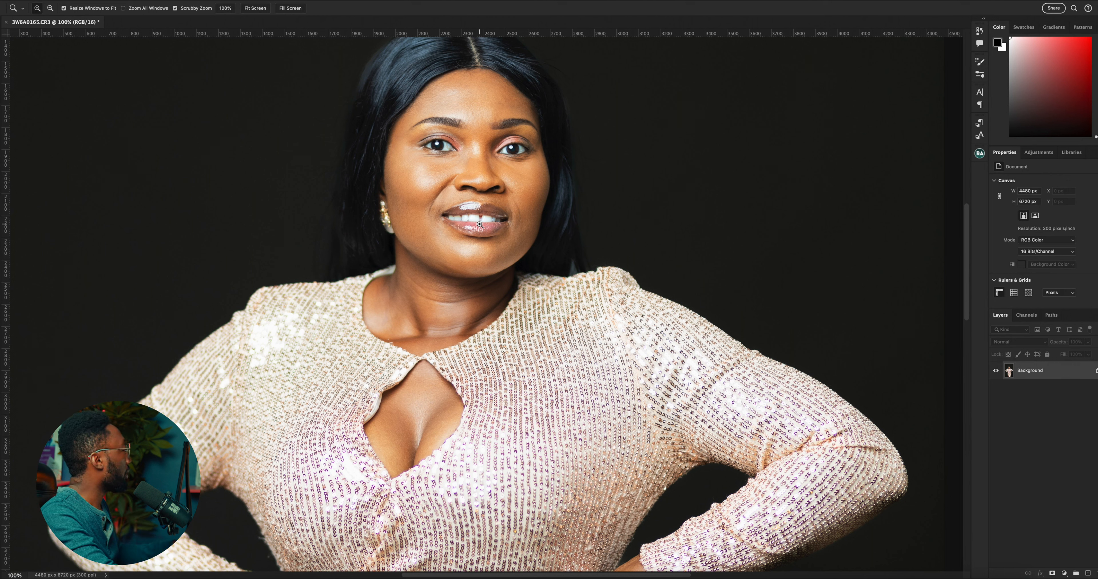
Run the Beauty Retouch frequency separation via Gaussian Blur with a radius of 4 pixels
click(979, 154)
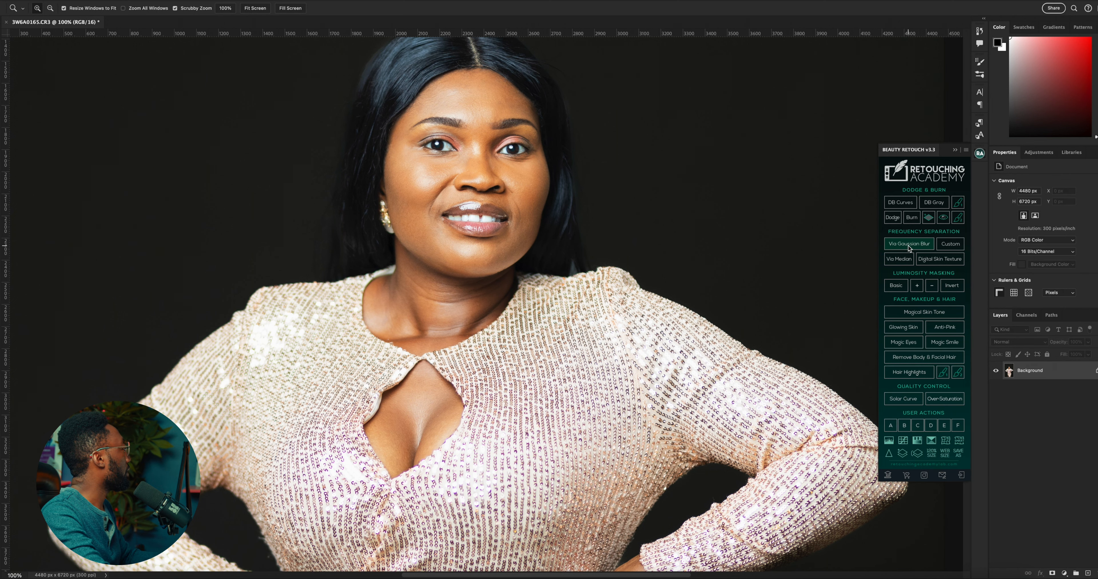
click(908, 246)
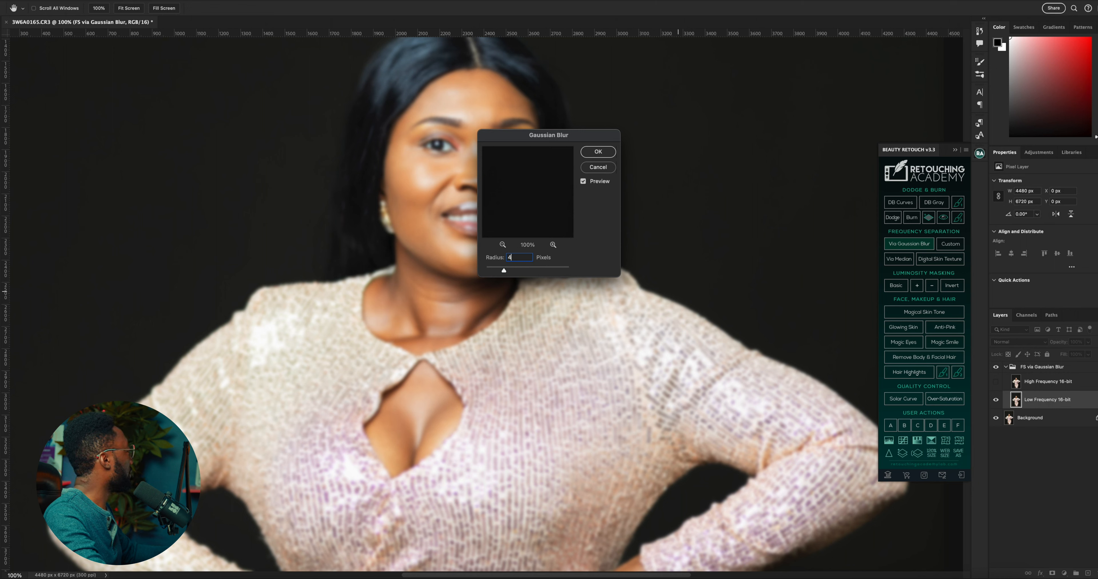
click(598, 153)
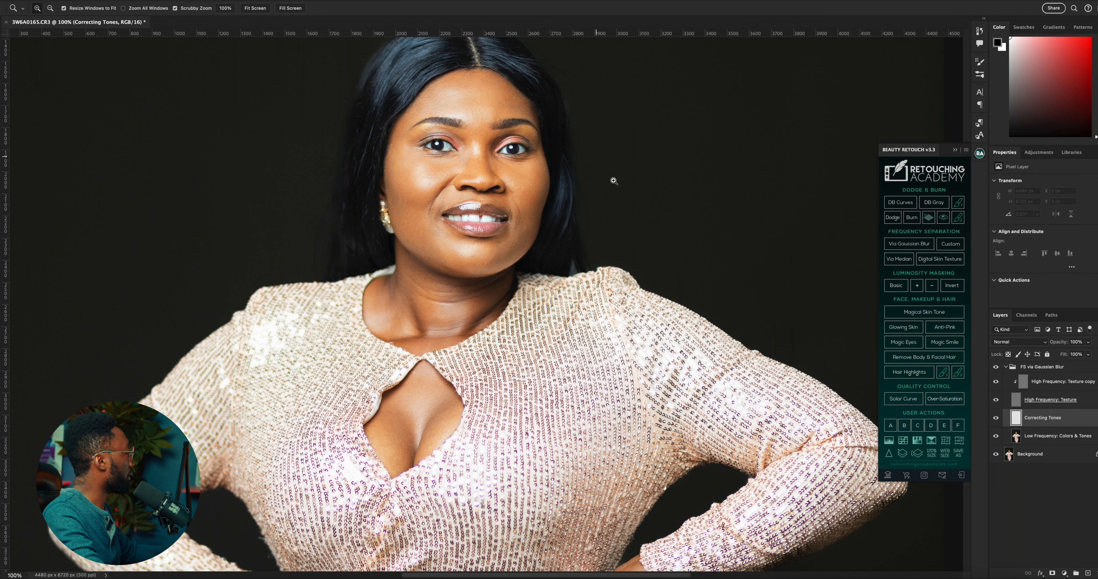
Start blending the forehead tones on the Low Frequency: Colors & Tones layer with the Mixer Brush, using a smaller brush
click(1043, 437)
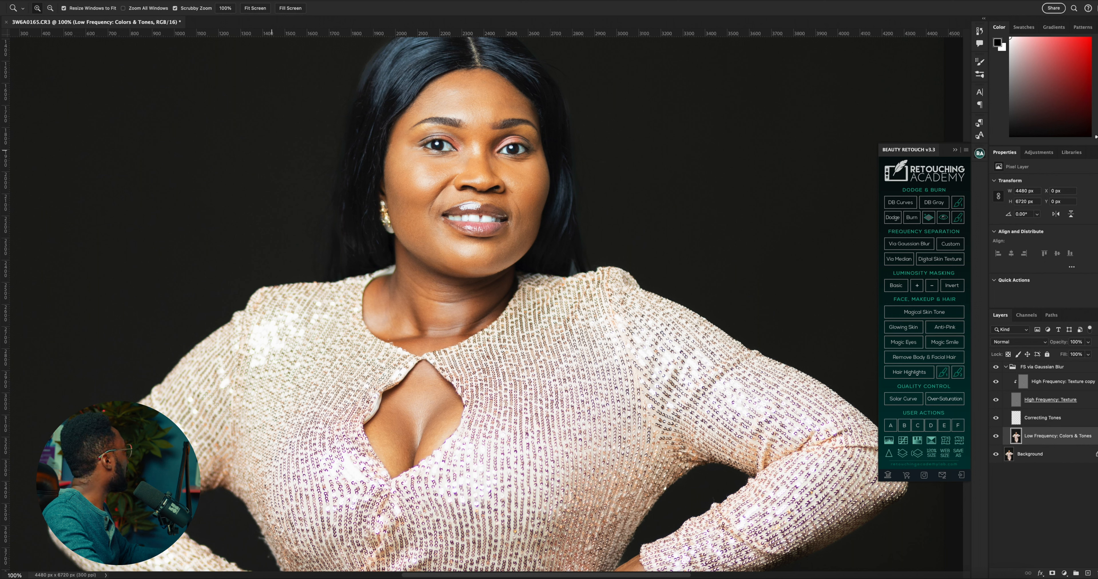
right_click(0, 123)
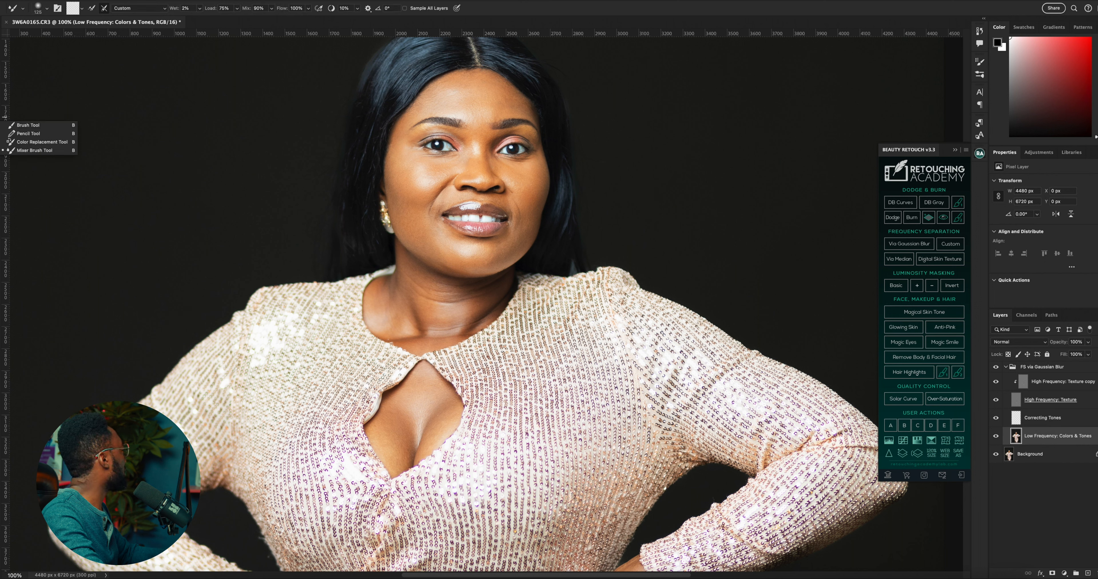
click(21, 151)
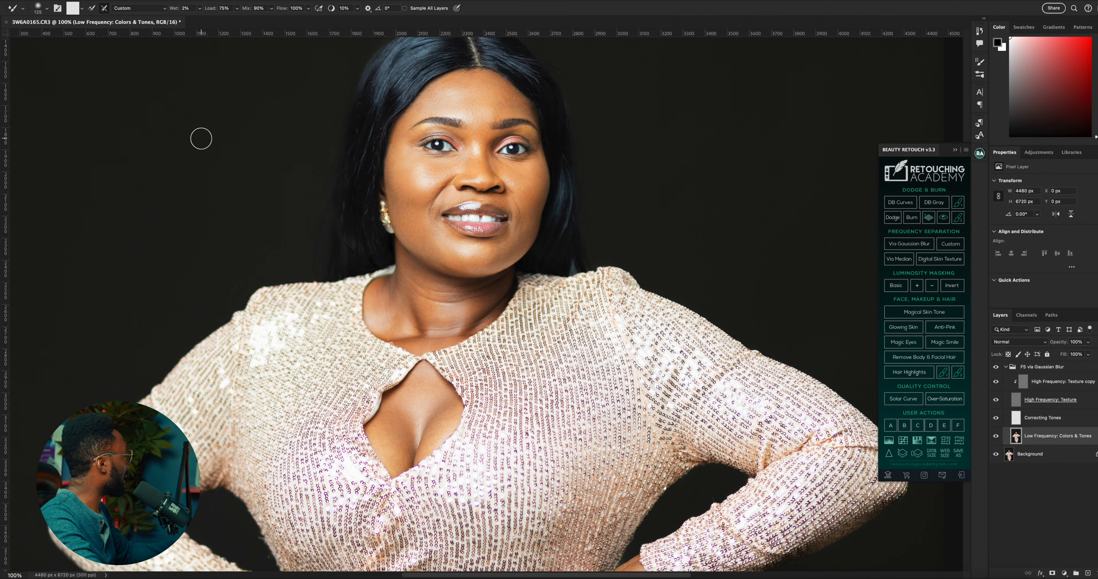
scroll(367, 182, up, 1)
scroll(388, 196, up, 1)
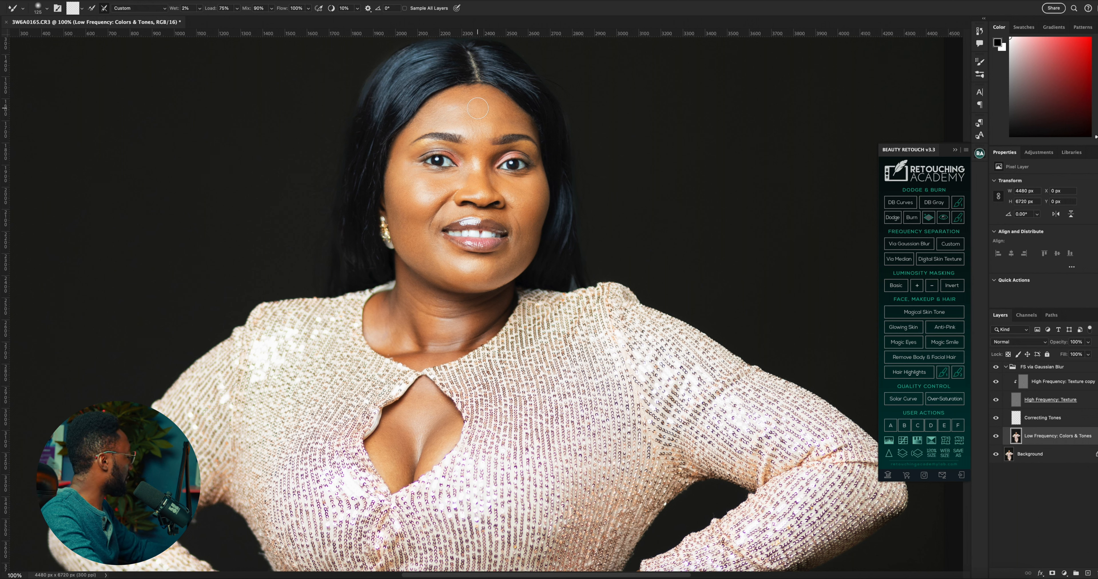
key(bracketleft)
key(bracketleft)
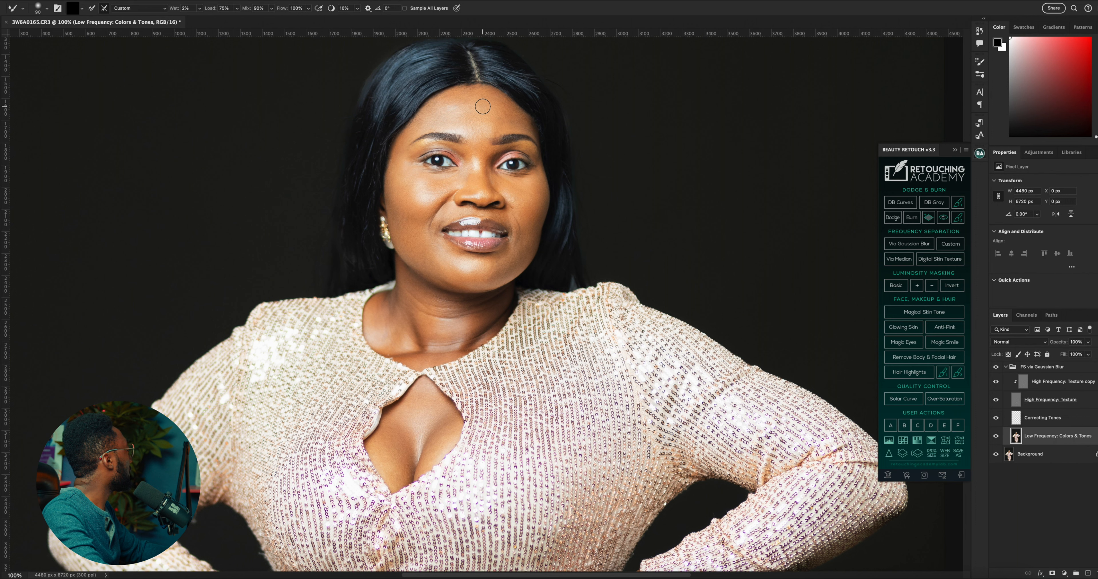
drag(482, 106, 484, 115)
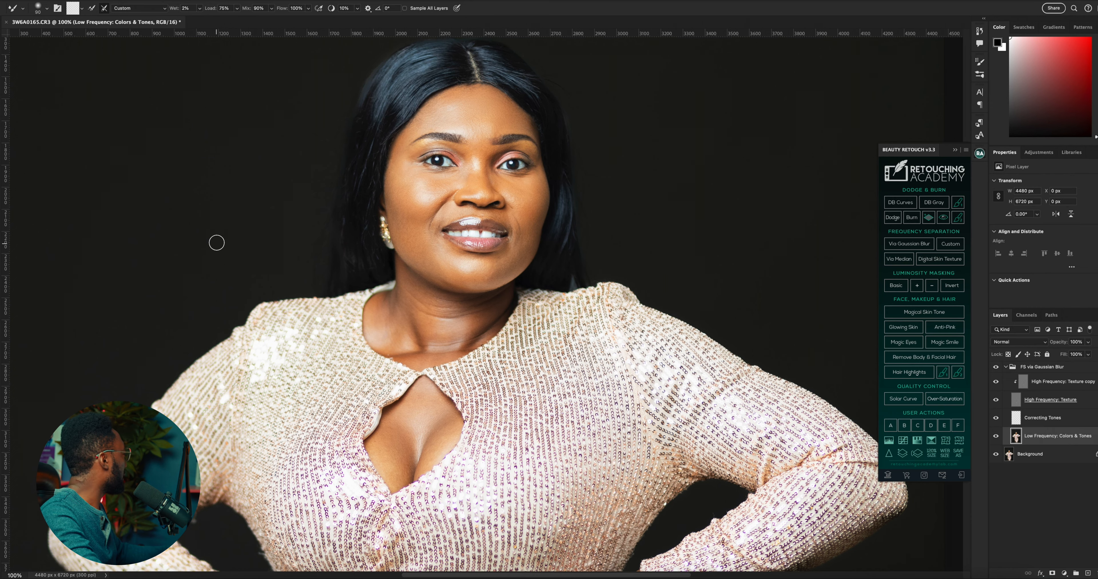
At 200% zoom, blend the skin around the brow, eye and cheek on the earring side with a size 60 Mixer Brush
key(z)
click(473, 173)
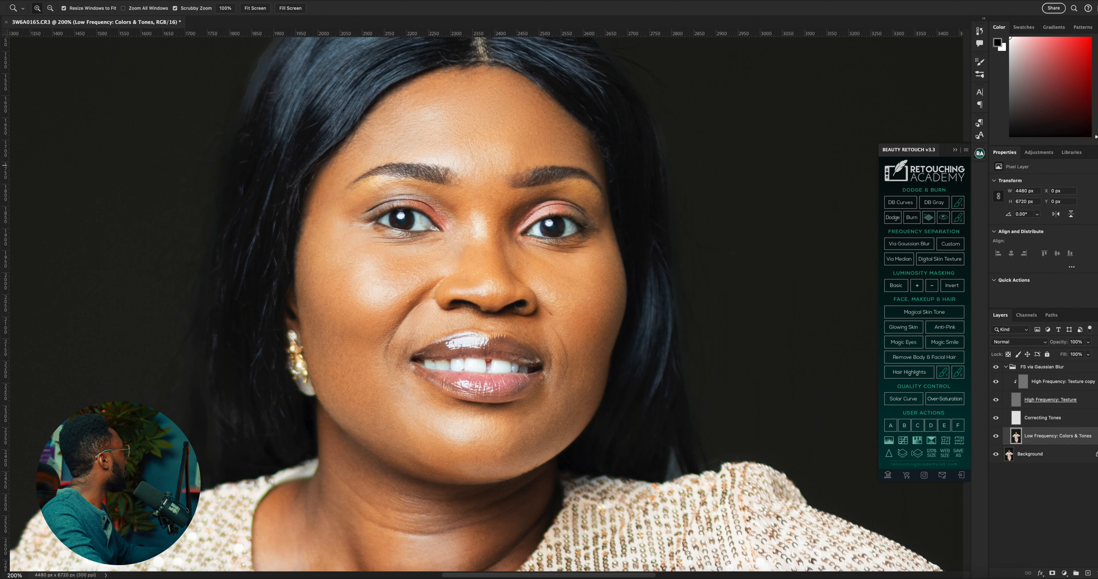
key(b)
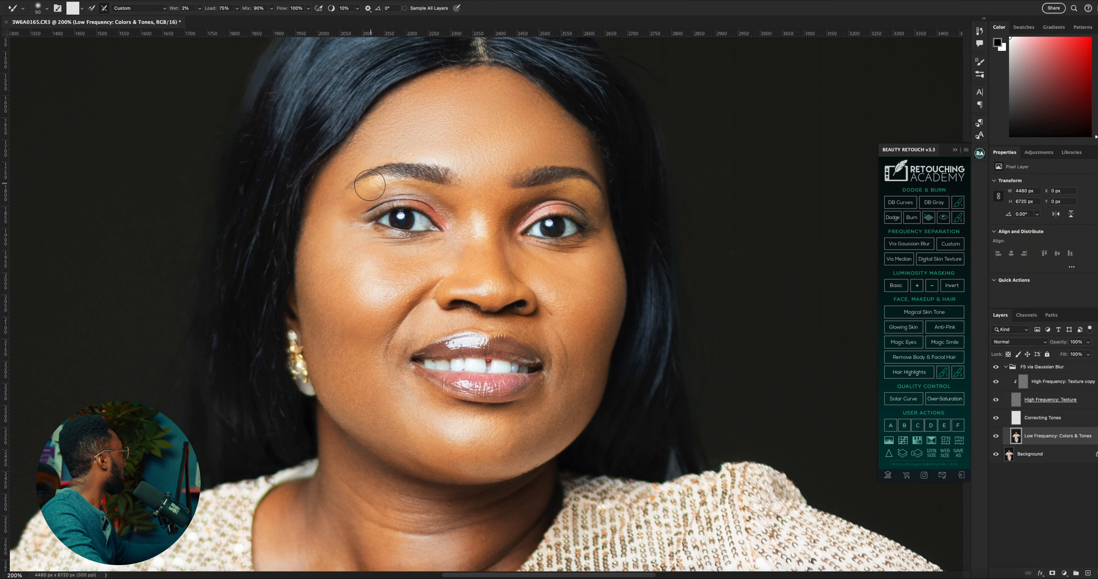
key(bracketleft)
key(bracketleft)
key(bracketleft)
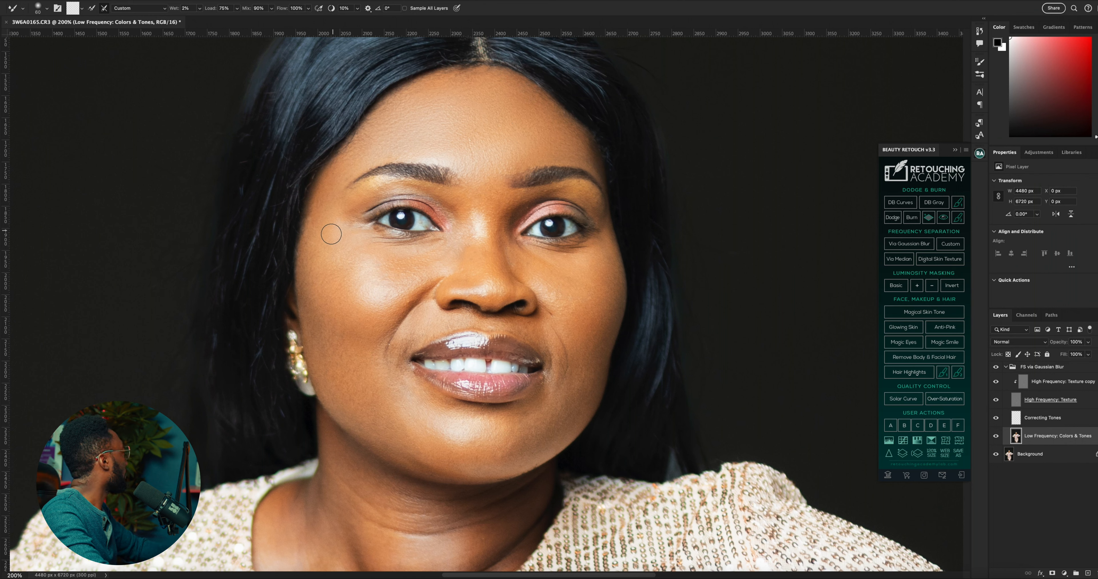
Blend the nose bridge, opposite cheek and jaw with the Mixer Brush at 60 to 70, and compare with the frequency separation group hidden
key(bracketright)
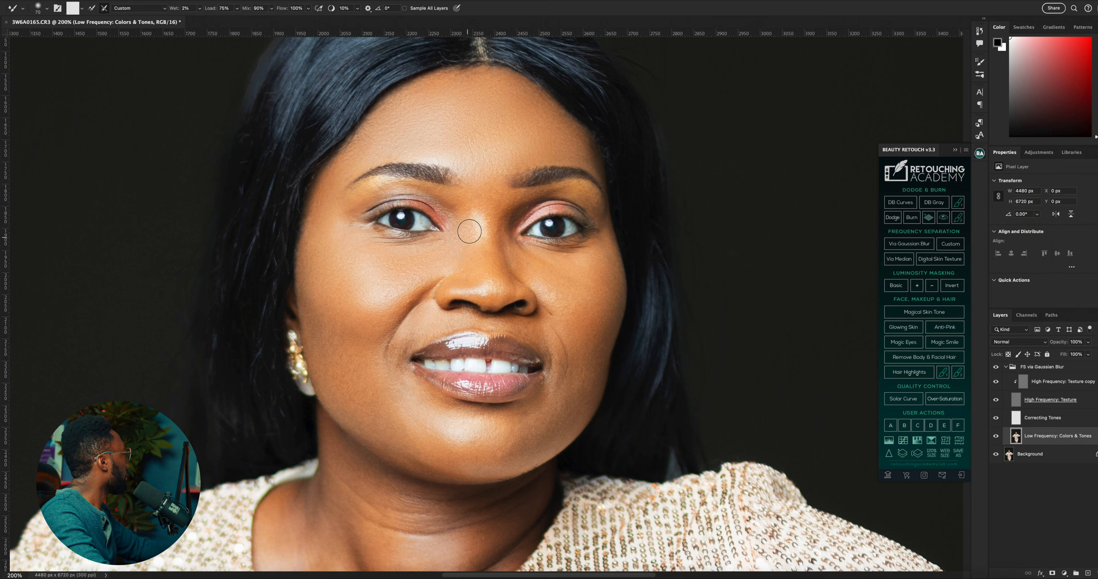
key(bracketleft)
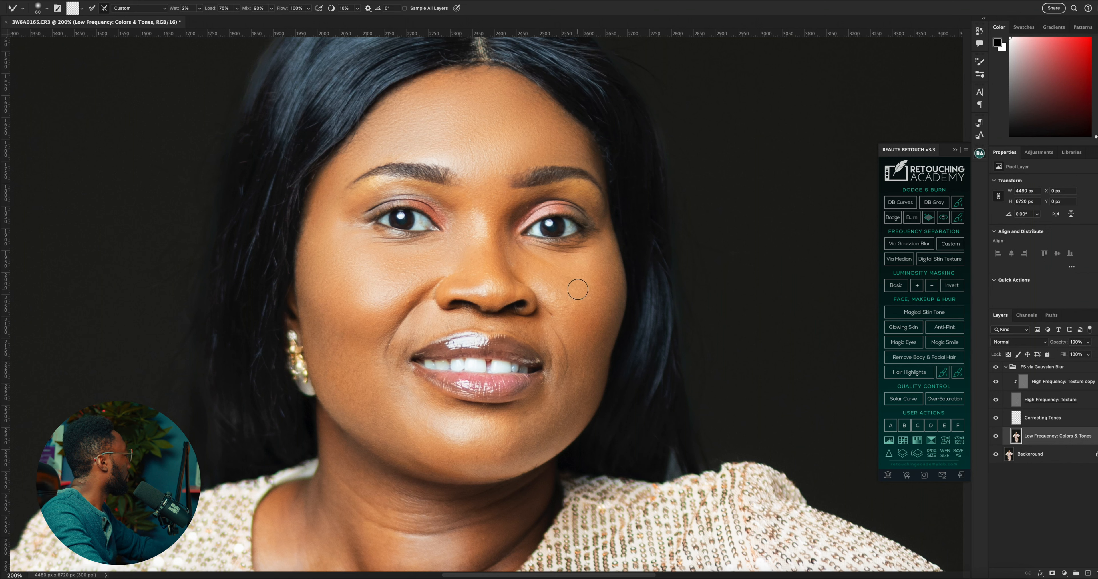
key(bracketright)
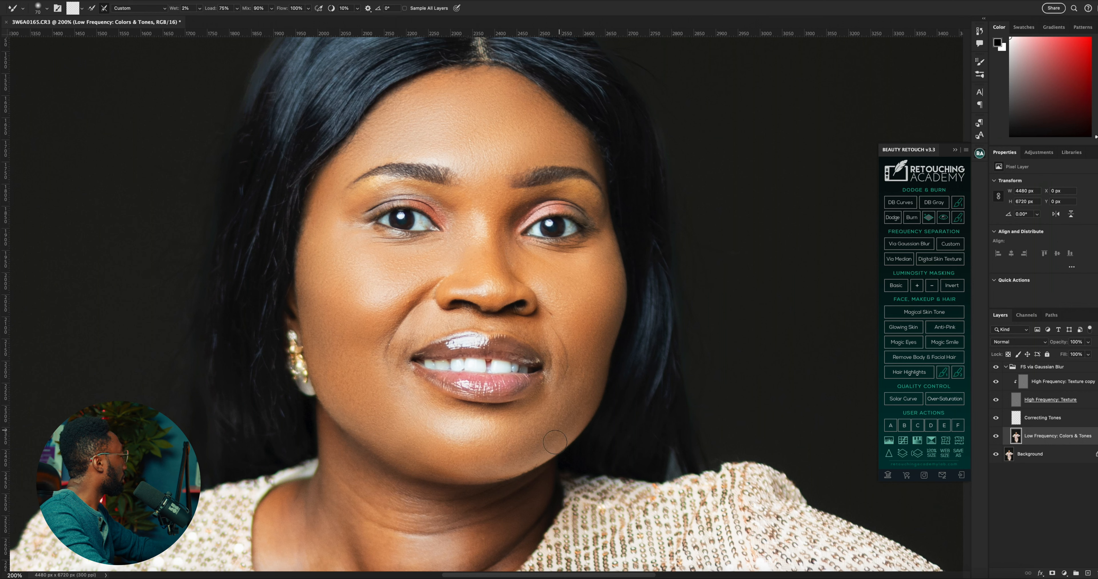
click(993, 368)
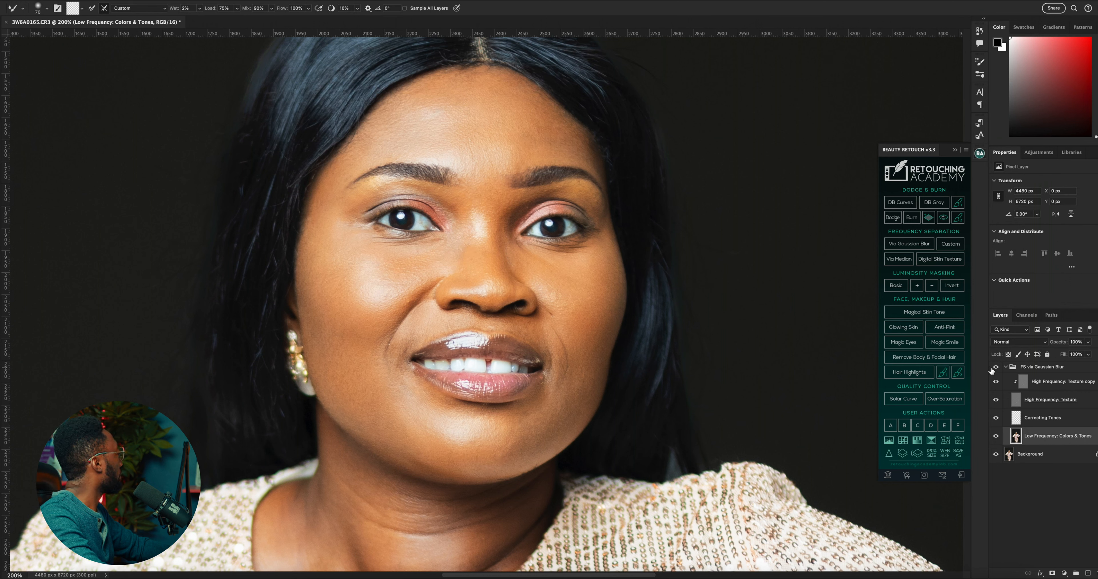
click(996, 368)
Blend the skin at the inner eye corner with a size 40 Mixer Brush and the nose at size 60
key(bracketleft)
key(bracketleft)
key(bracketleft)
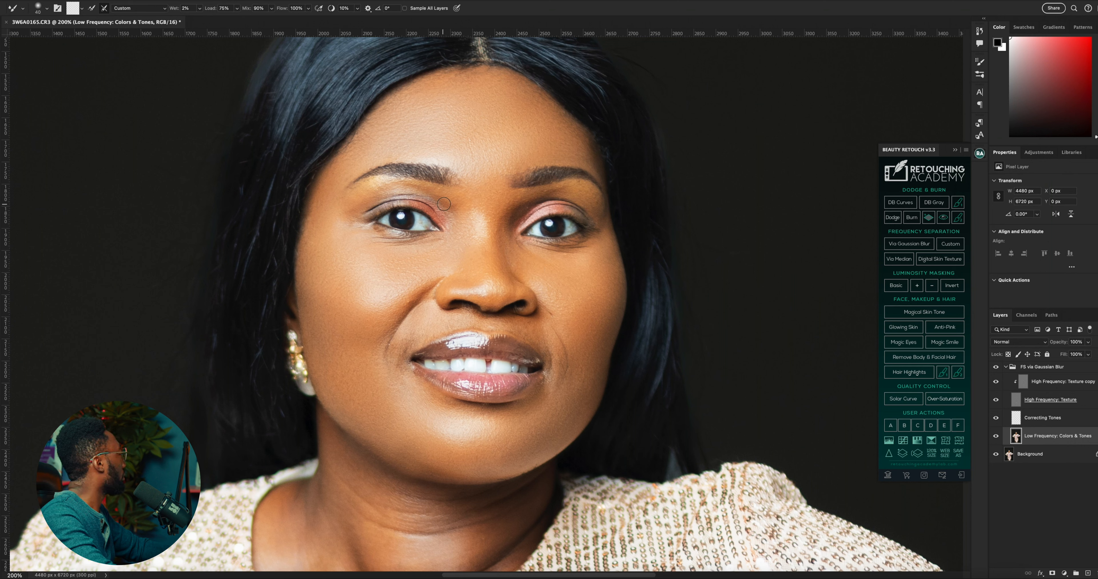
key(bracketright)
key(bracketright)
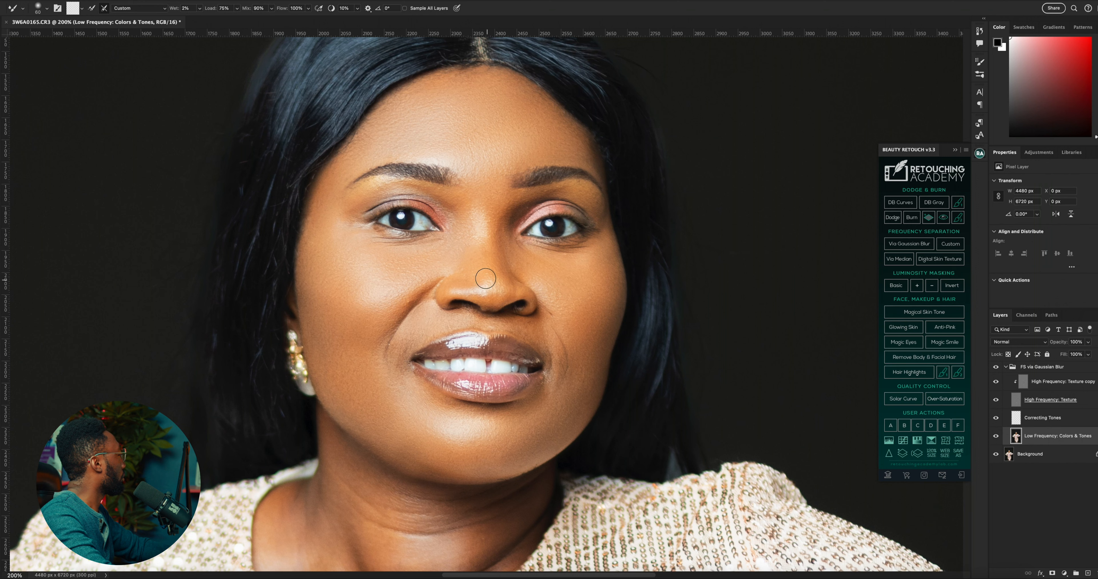
Blend the forehead above the brows and the chin area with the Mixer Brush at size 90
key(bracketright)
key(bracketright)
key(bracketright)
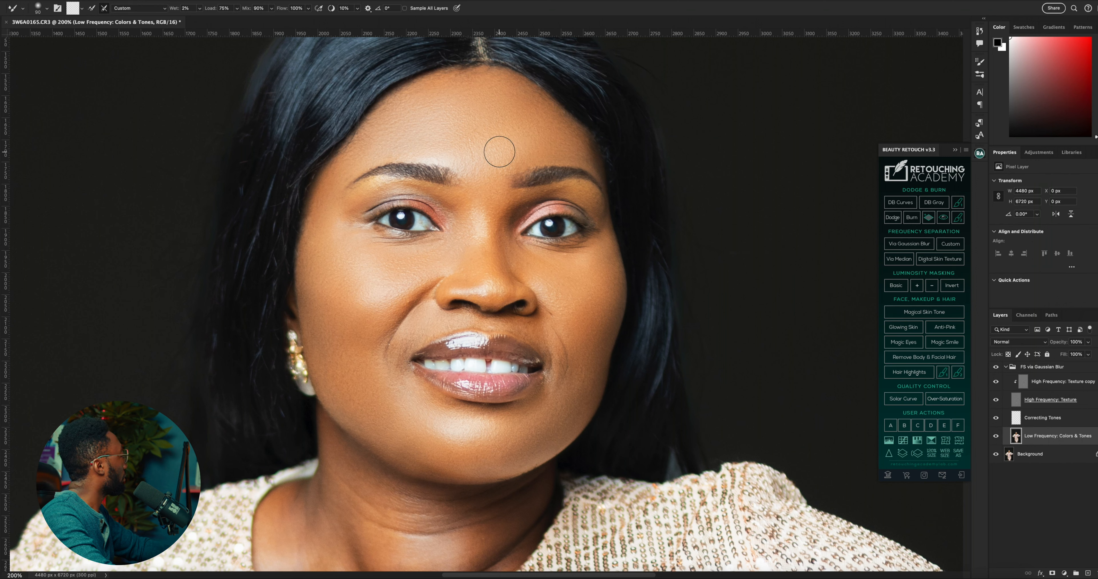
scroll(343, 387, down, 5)
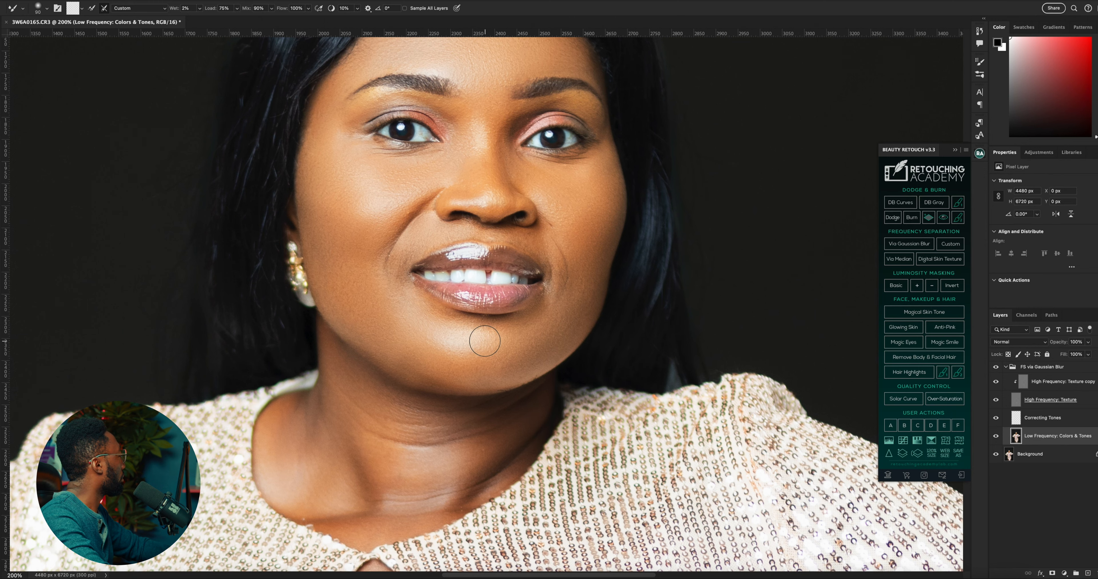
scroll(464, 341, up, 1)
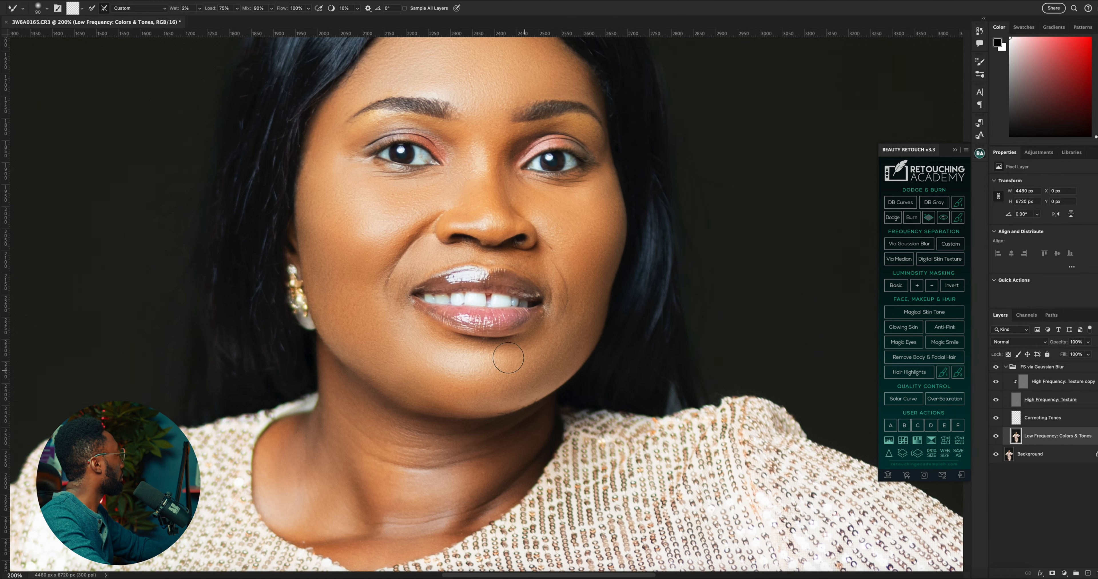
scroll(509, 358, up, 2)
Compare the face before and after at 100% zoom by toggling the FS via Gaussian Blur group's visibility
key(z)
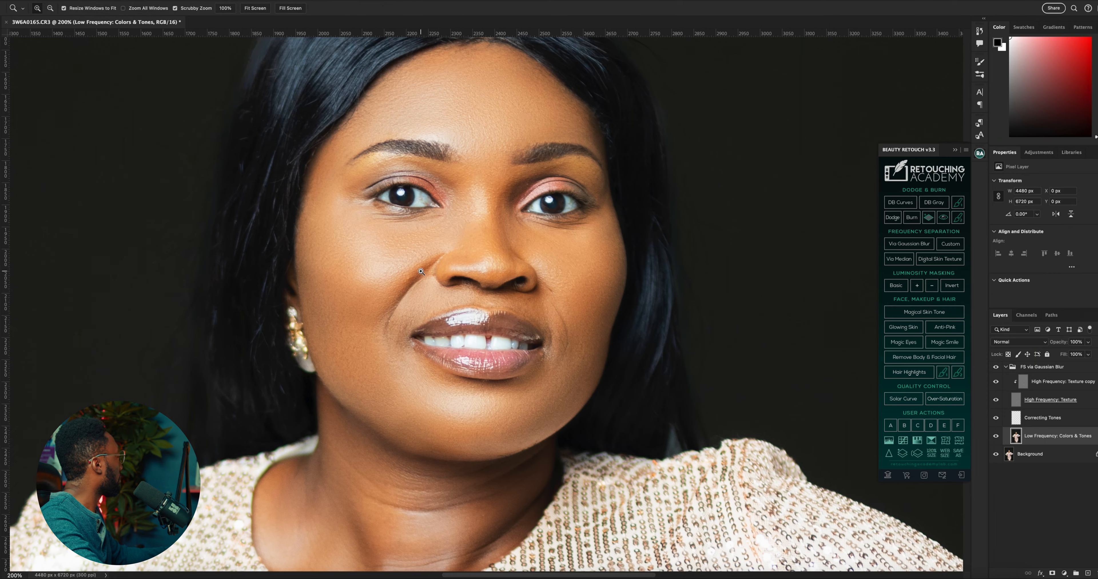
alt+click(421, 270)
click(996, 367)
click(996, 368)
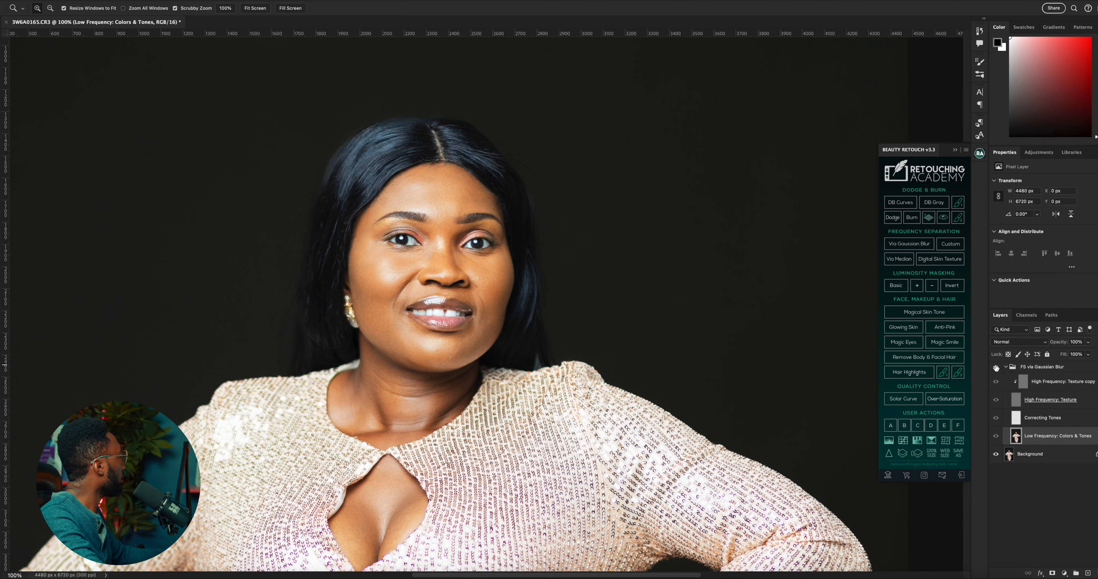
click(996, 367)
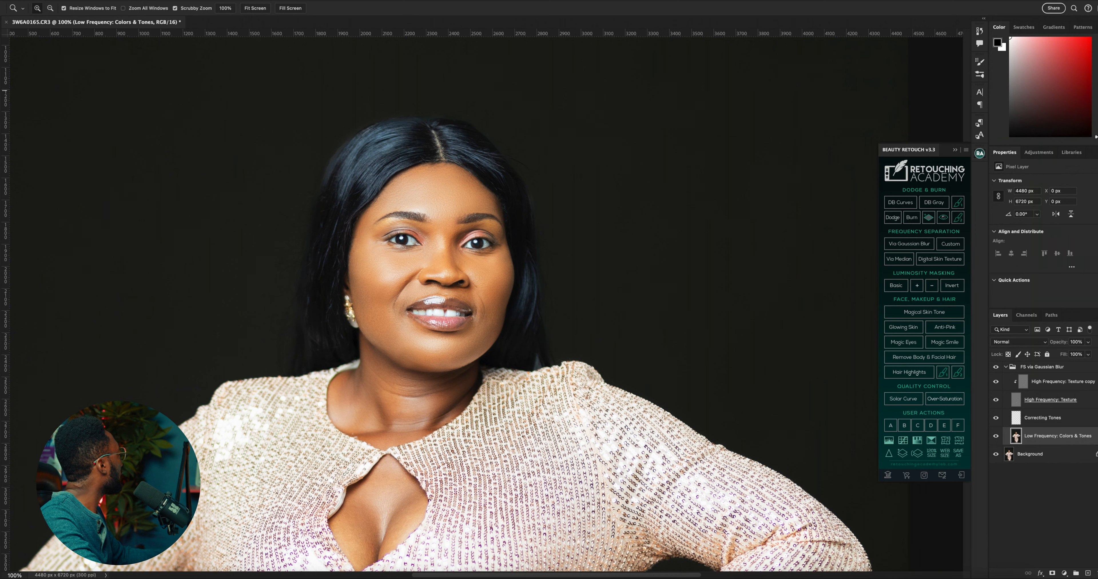
Blend the forehead between the brows and the chest skin in the dress opening with the Mixer Brush at size 100
click(0, 138)
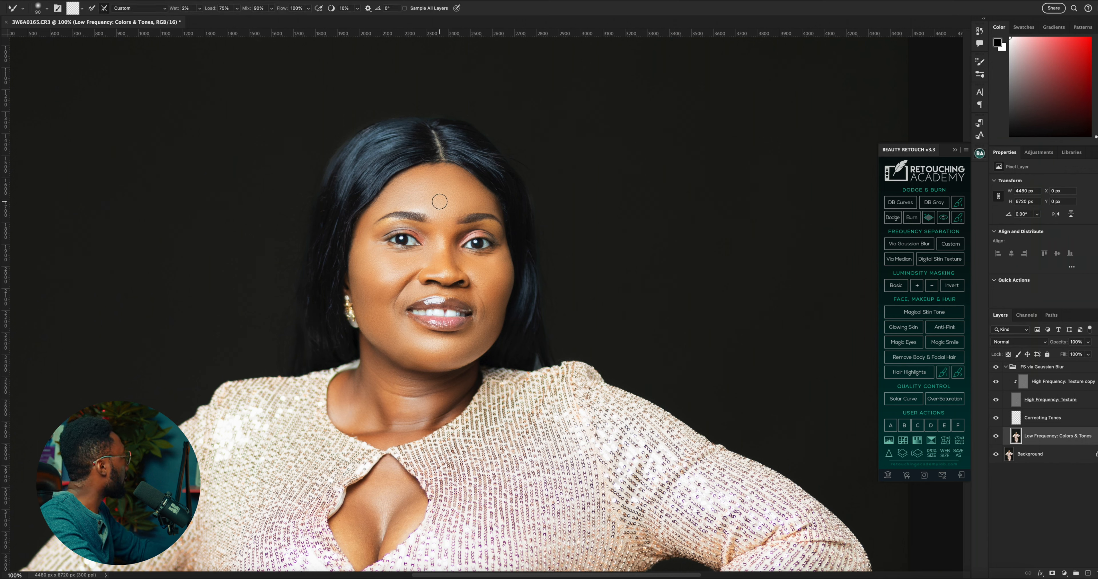
key(bracketleft)
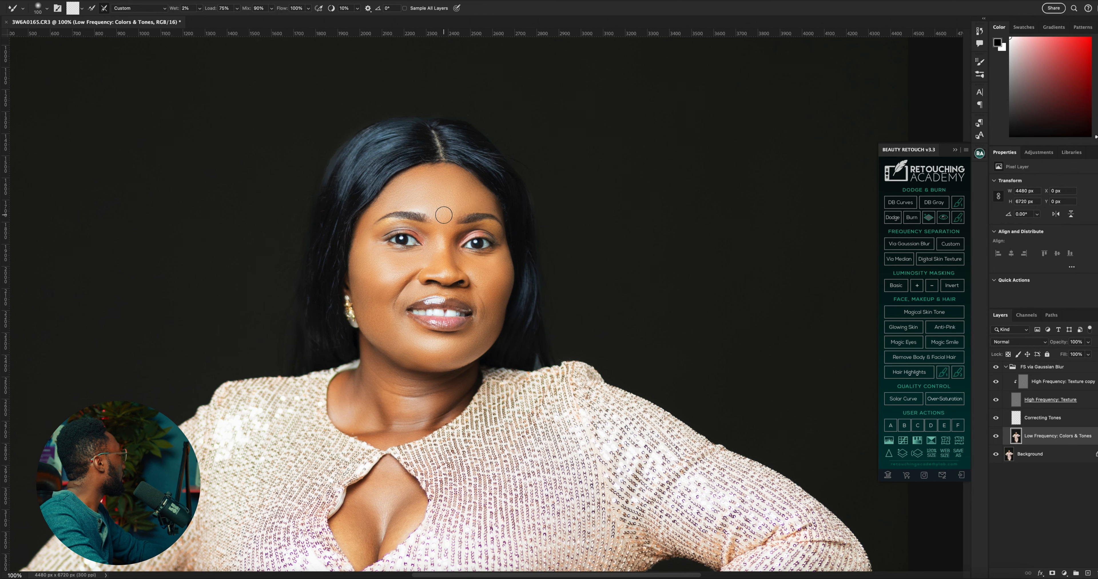
scroll(452, 218, down, 5)
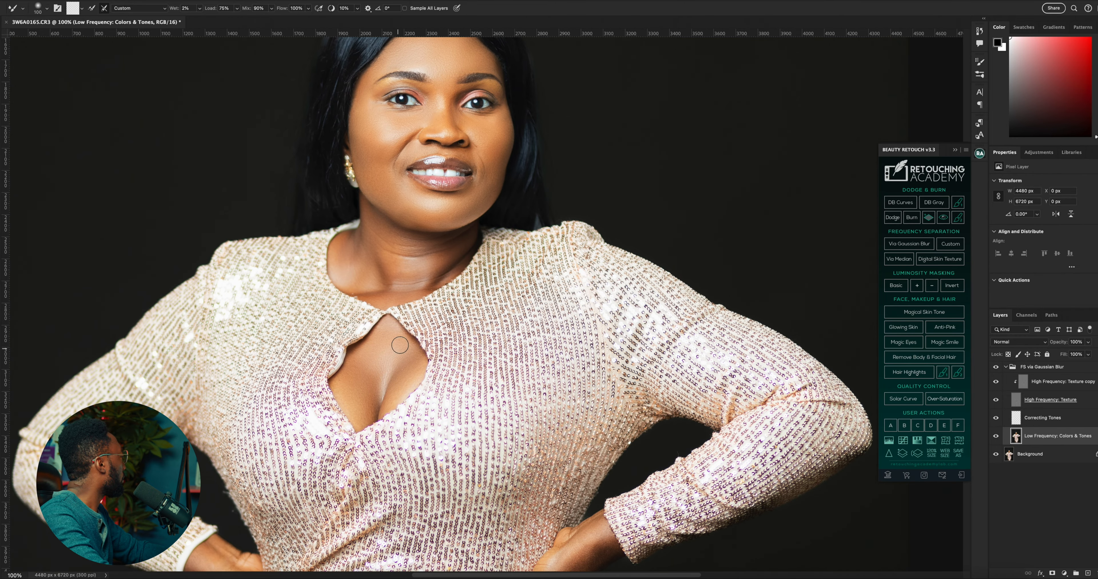
Blend the skin tones on the hands and wrists at the waist with a larger Mixer Brush
scroll(426, 412, down, 6)
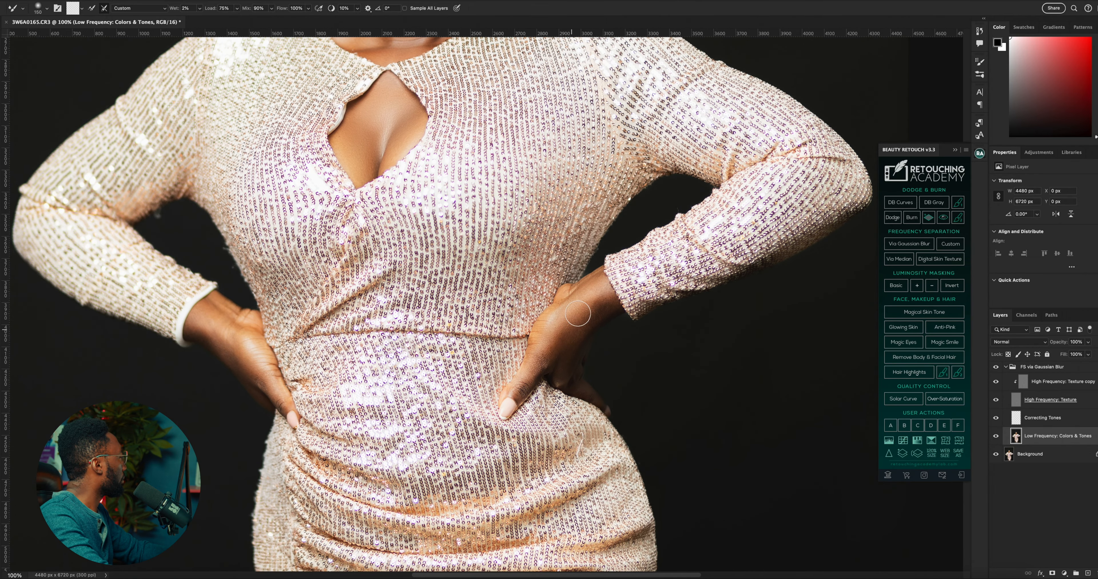
key(bracketright)
key(bracketright)
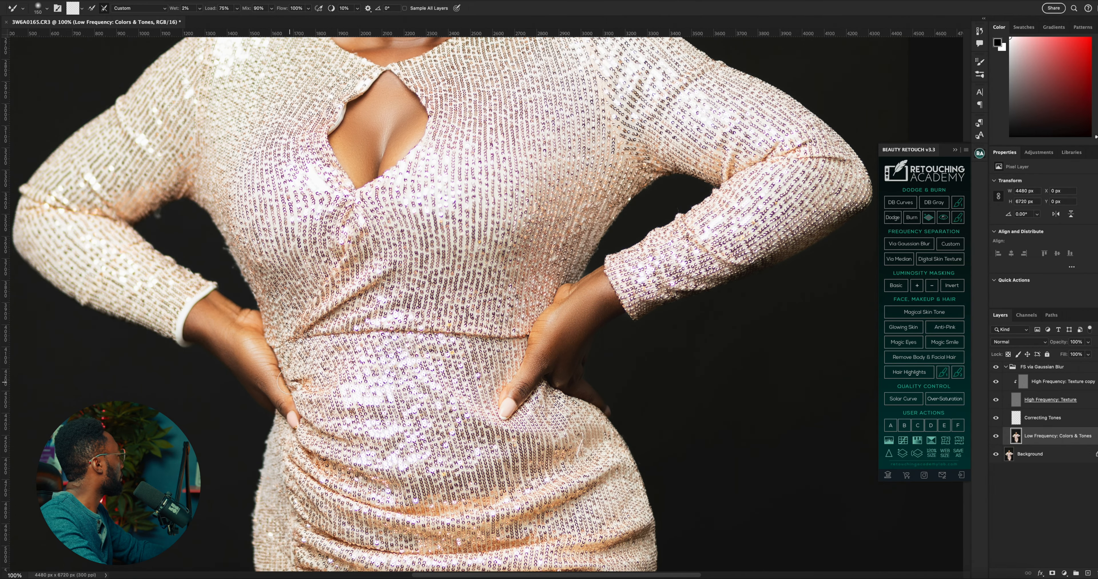
Blend the skin tones on the thigh in the dress slit with the Mixer Brush, reducing its size to 100
scroll(255, 307, down, 15)
scroll(323, 283, up, 5)
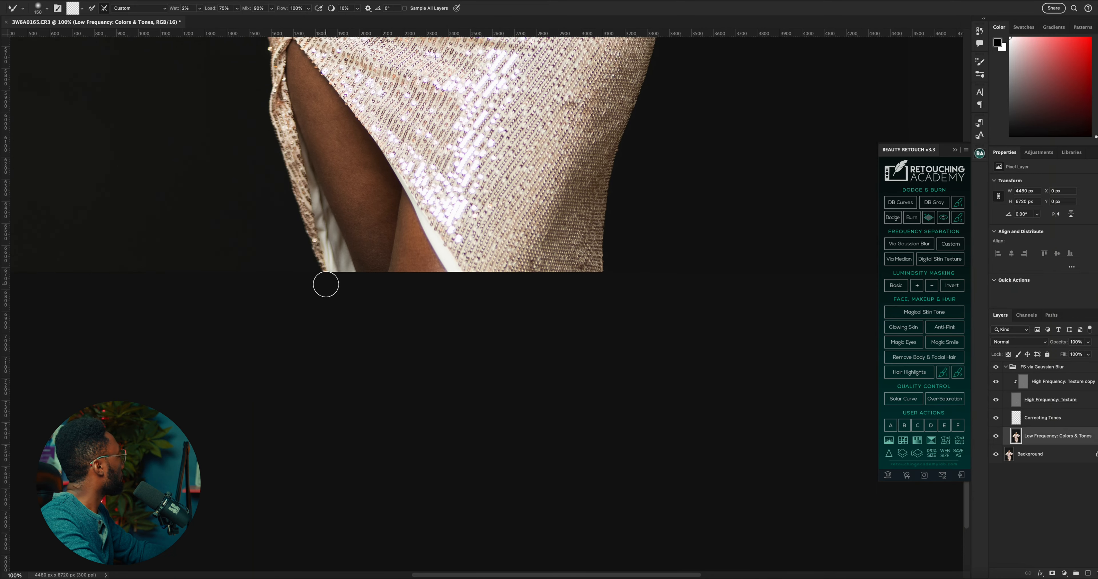
key(bracketright)
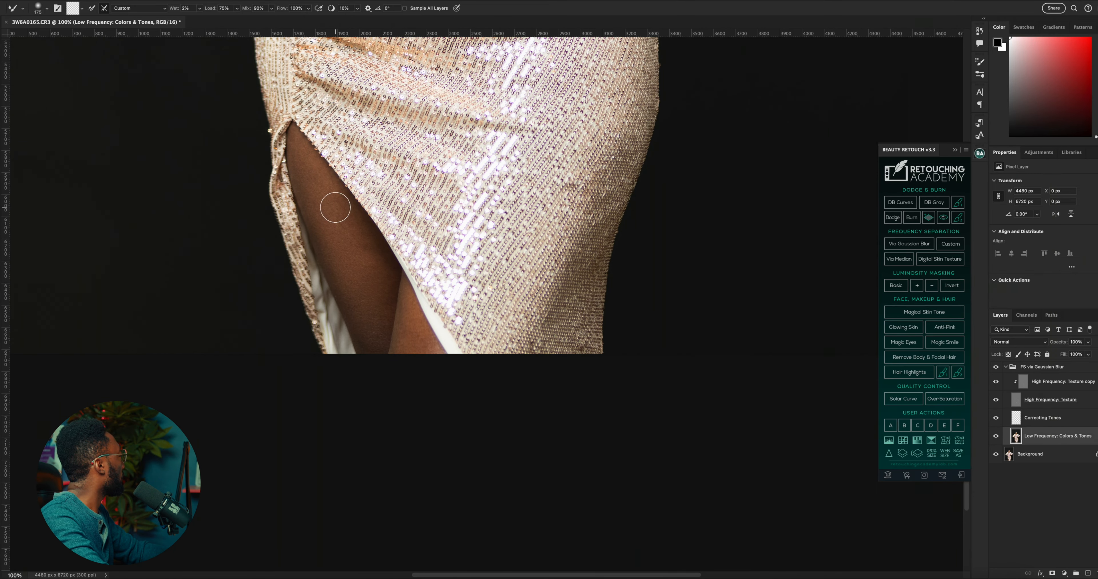
key(bracketleft)
key(bracketleft)
key(bracketleft)
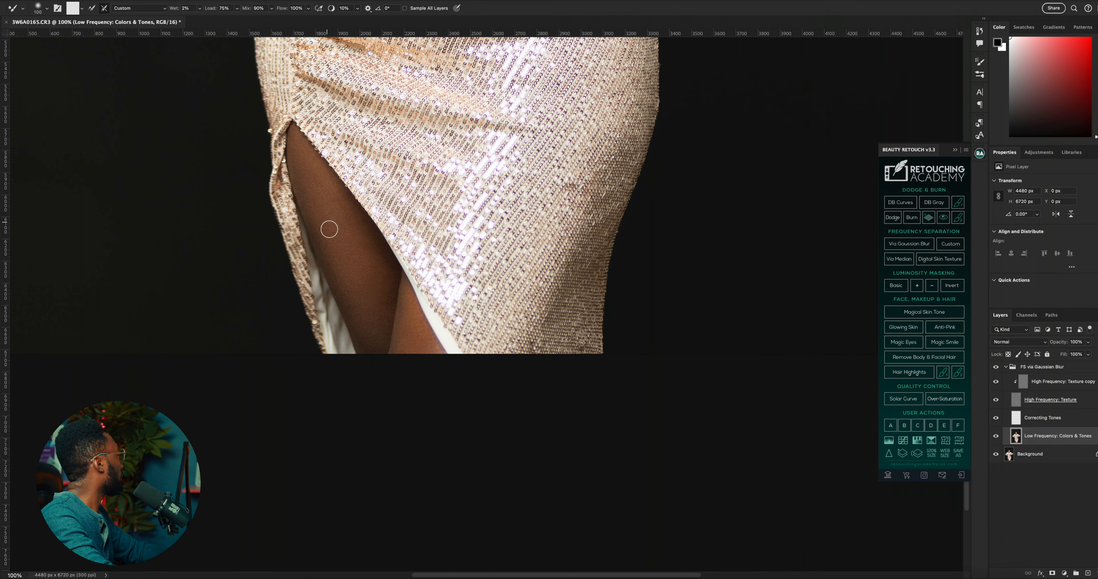
Review the whole portrait fitted to the screen and flatten the image into a single Background layer
key(z)
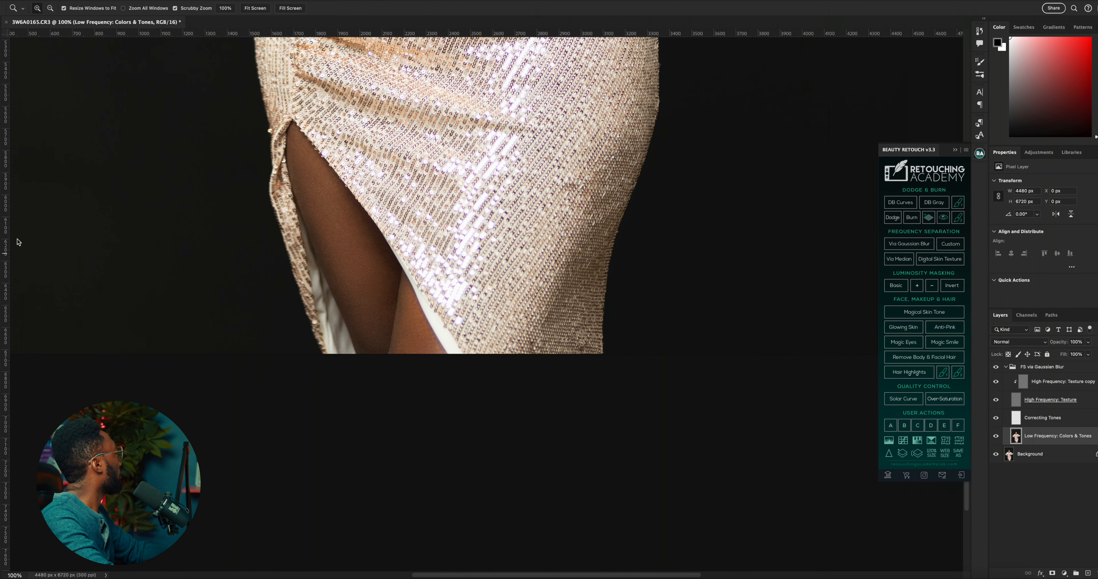
click(254, 8)
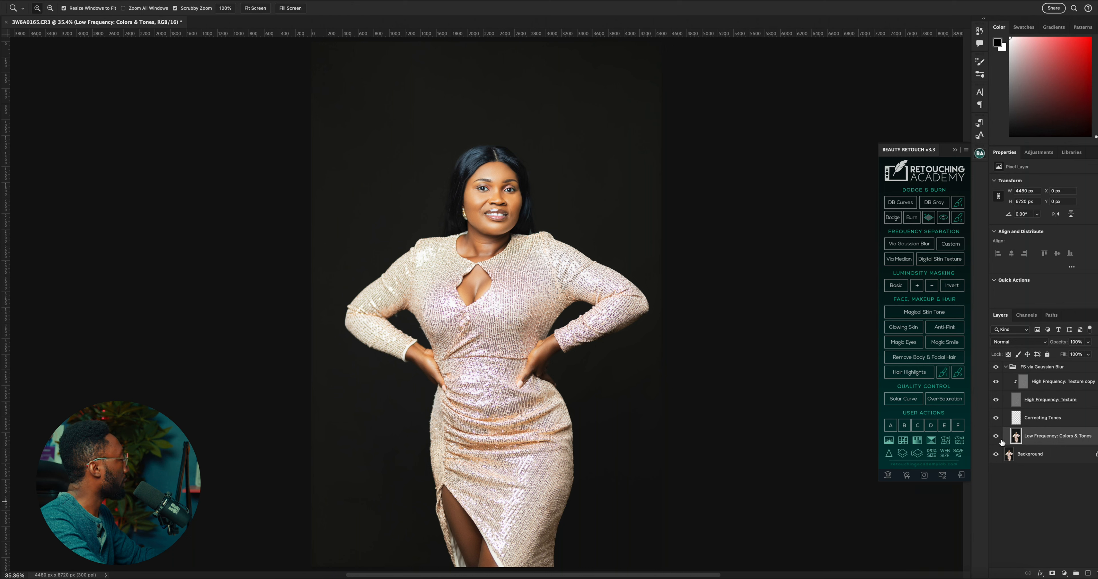
click(1030, 455)
right_click(1031, 455)
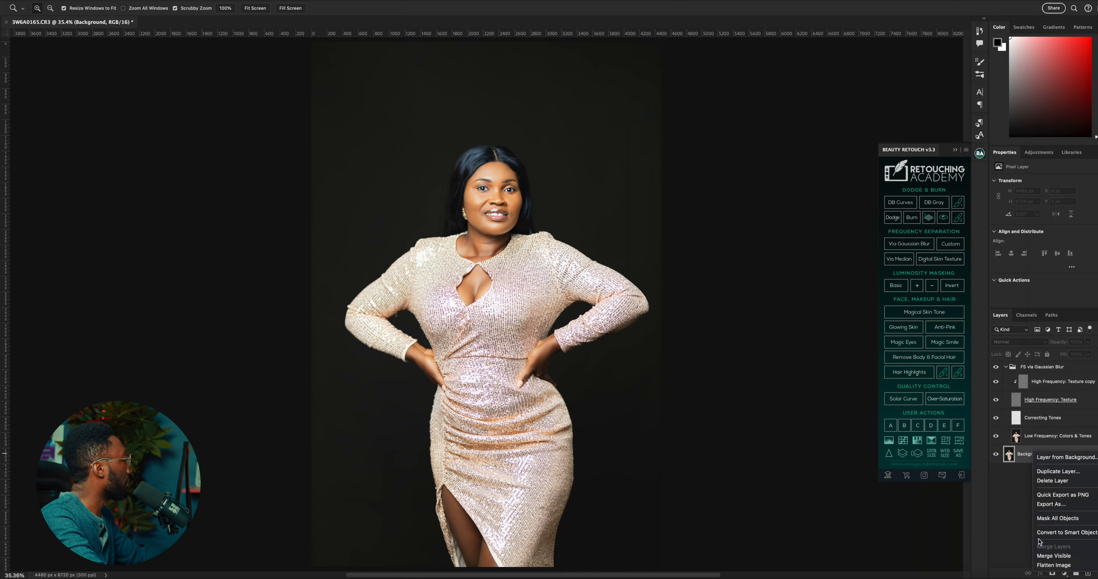
click(1046, 565)
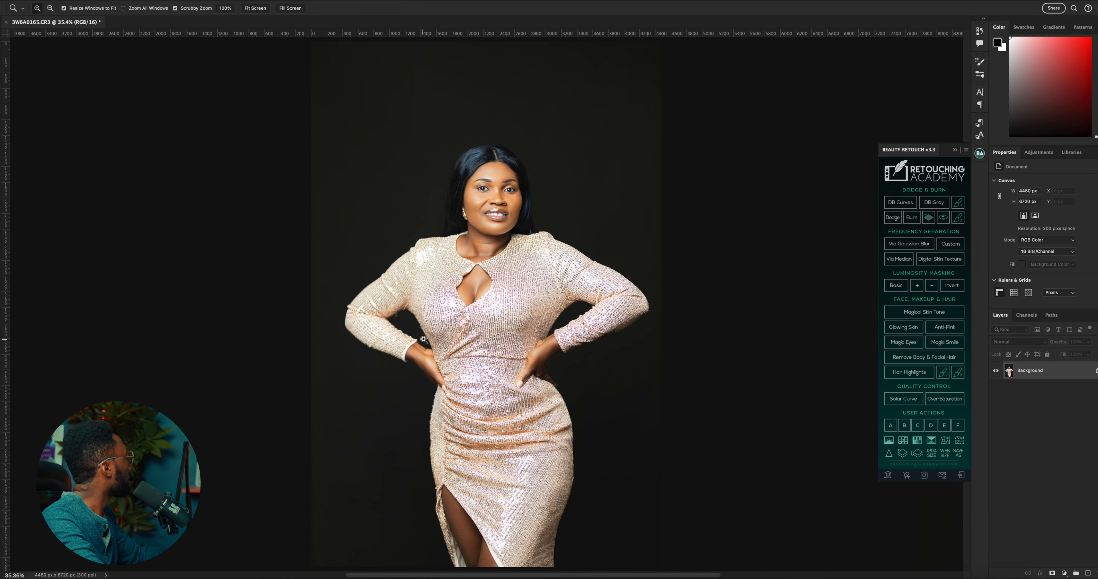
Switch to the file browser and open the original raw file 3W6A0165.CR3 in Camera Raw
scroll(423, 340, down, 3)
scroll(424, 339, up, 2)
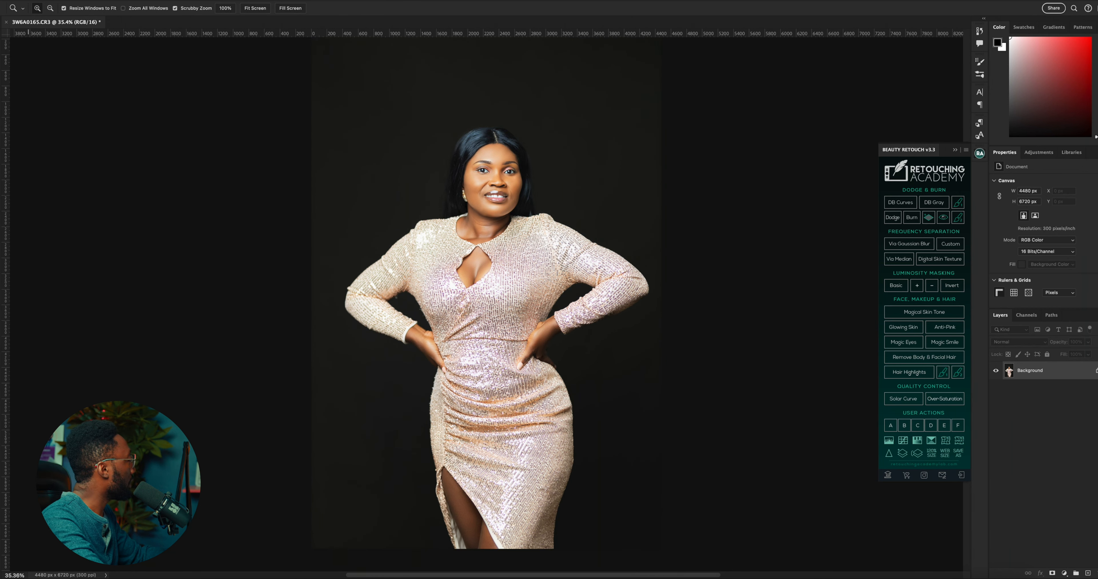
click(148, 578)
mouse_move(766, 268)
mouse_down()
mouse_move(458, 238)
mouse_move(464, 232)
mouse_up()
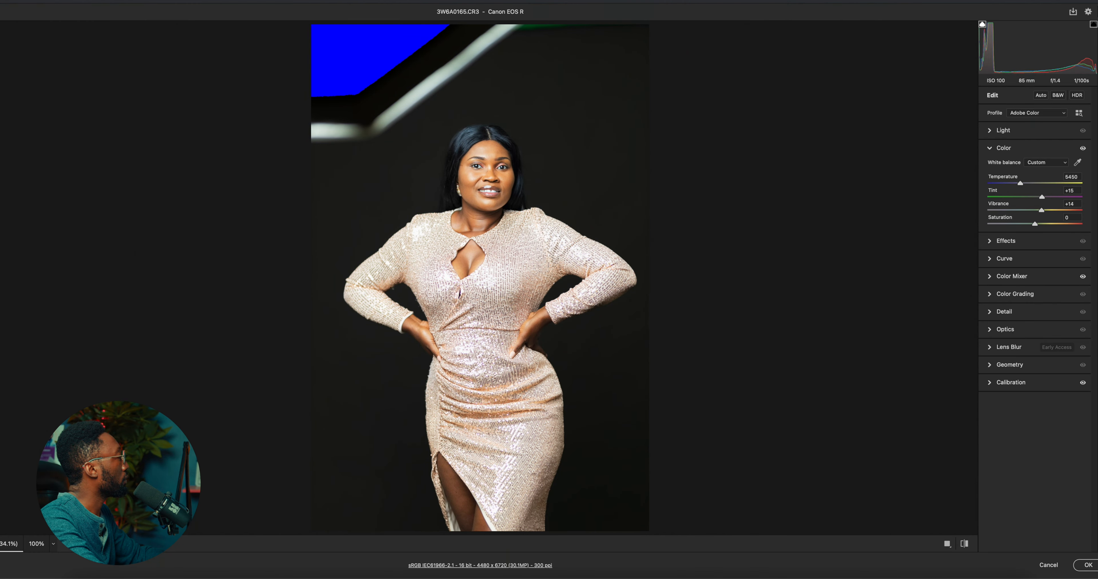
Reset the raw photo's Camera Raw edits to their defaults and place the unedited photo over the retouched image
right_click(999, 148)
click(1003, 154)
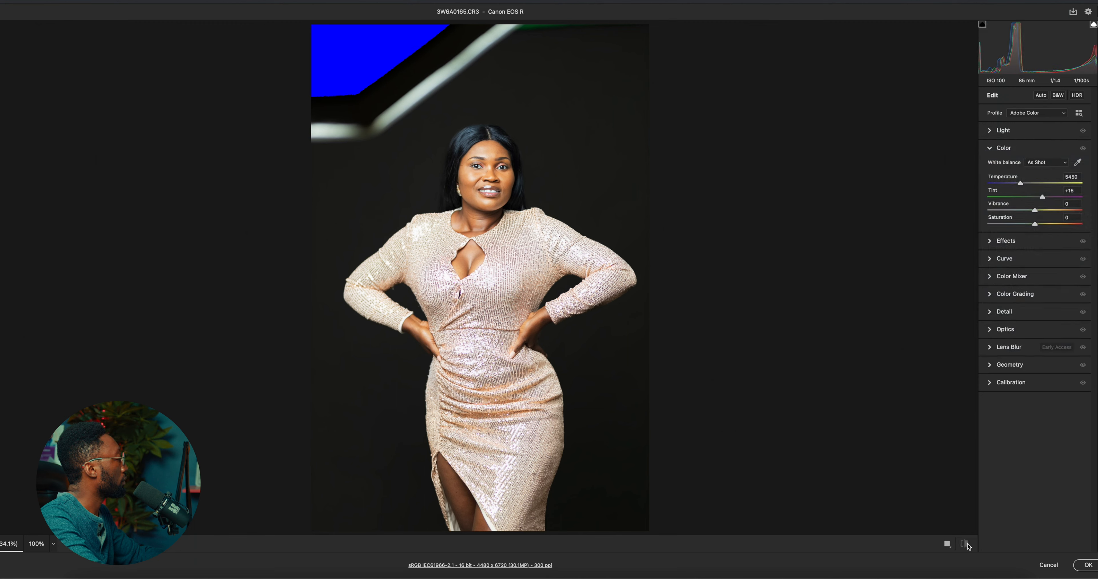
click(1081, 565)
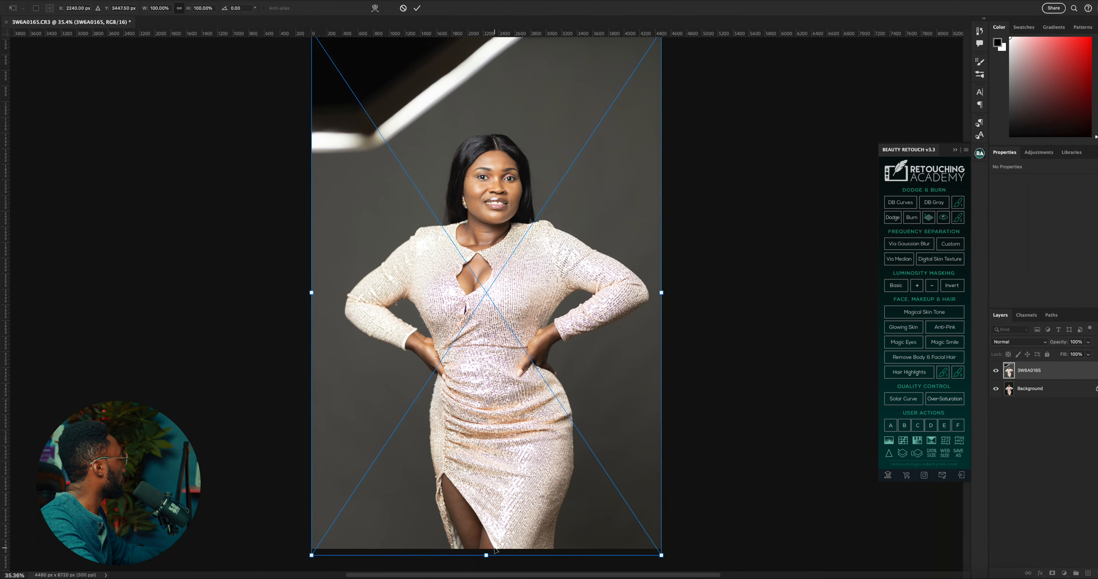
Scale the placed photo down to 98.70% and rename its layer Before
drag(485, 556, 486, 549)
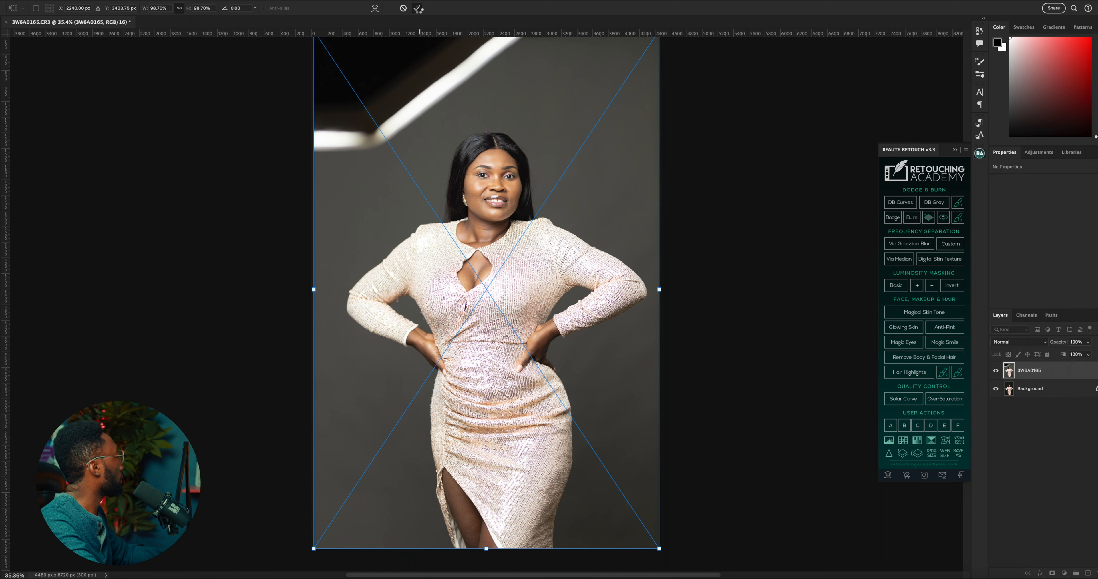
click(417, 8)
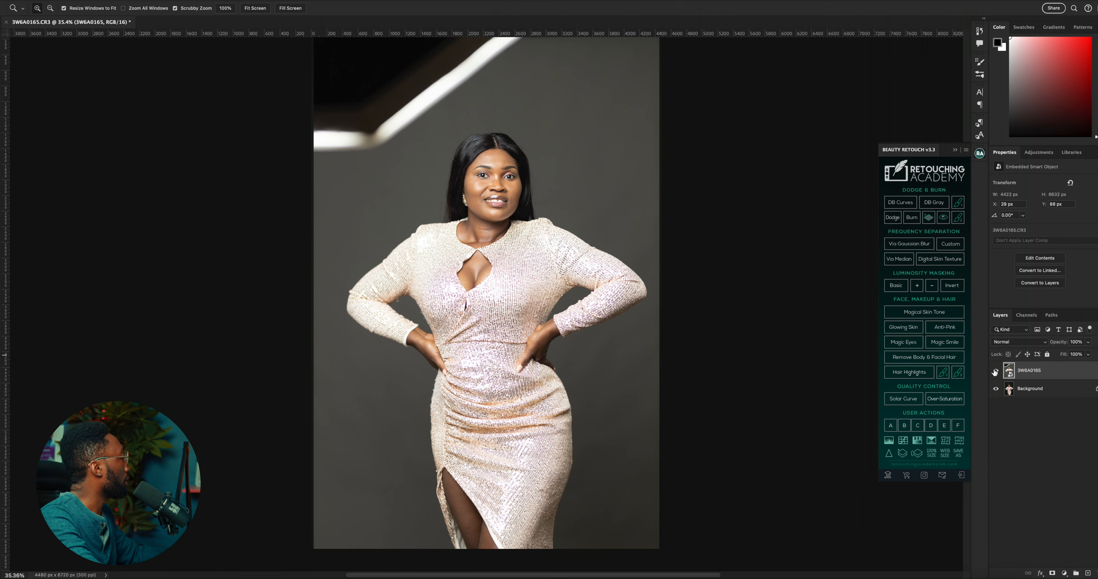
double_click(1030, 370)
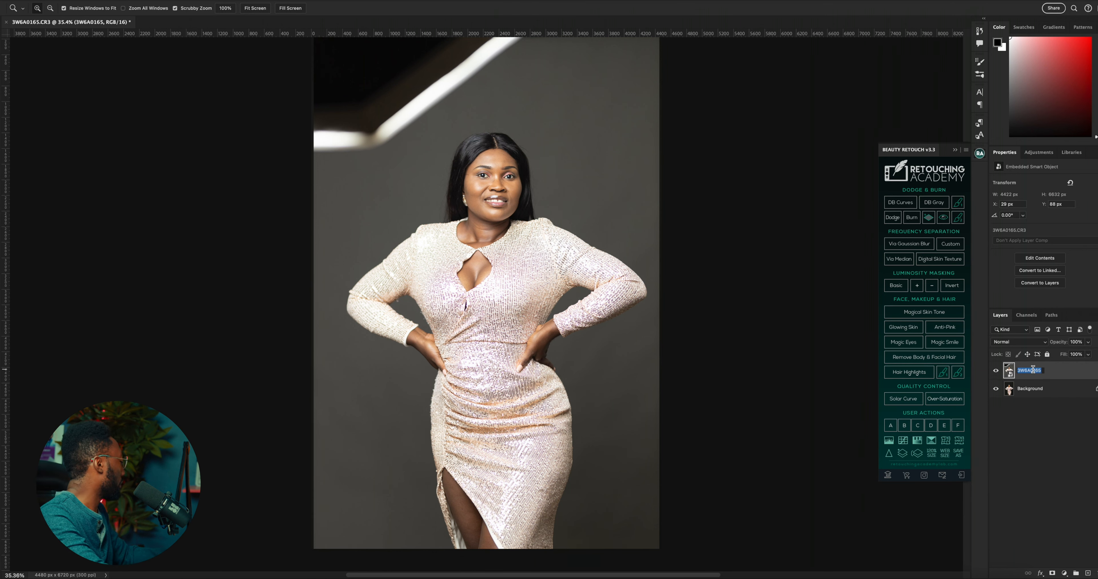
text(Before)
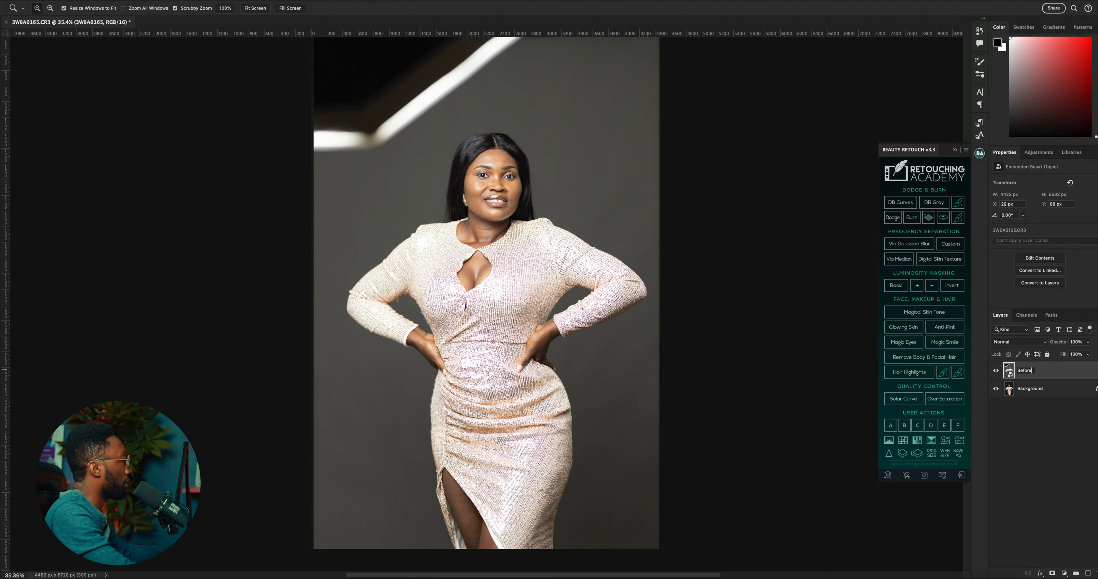
key(Return)
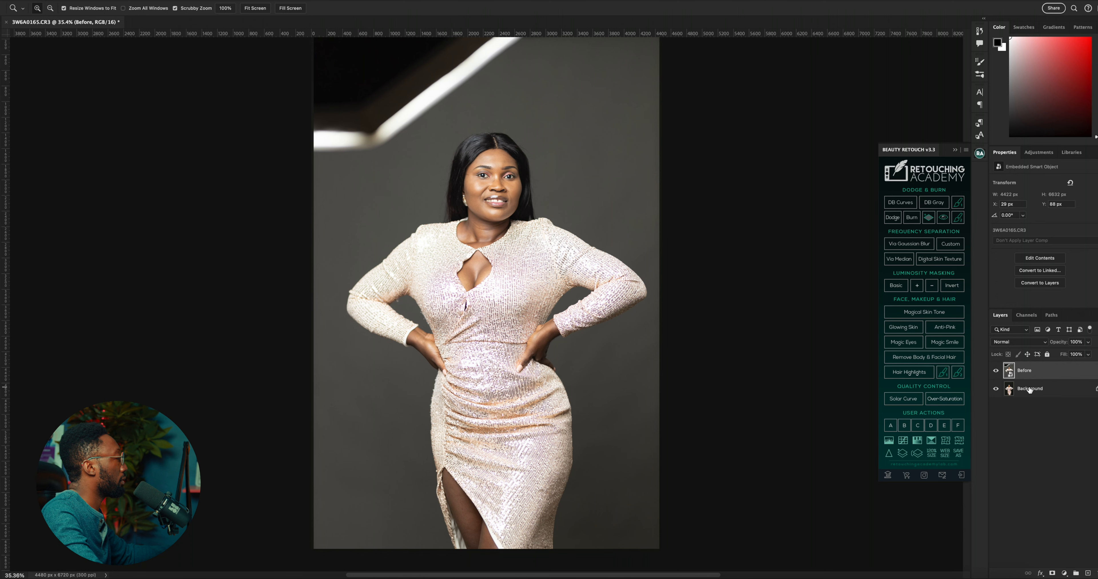
Convert the locked Background into a regular layer and rename it After
double_click(1029, 388)
click(620, 269)
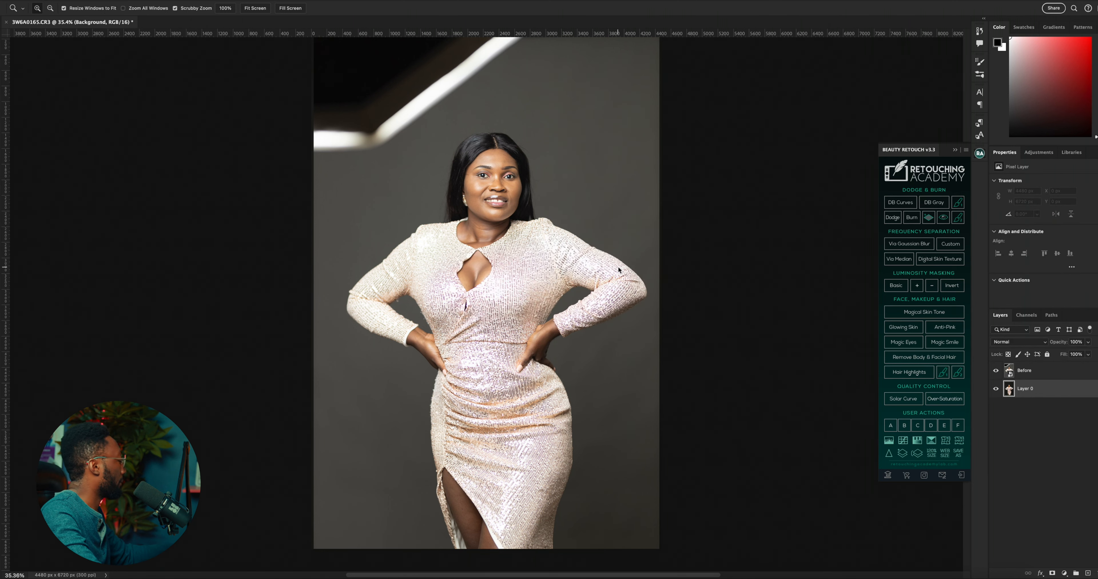
double_click(1025, 389)
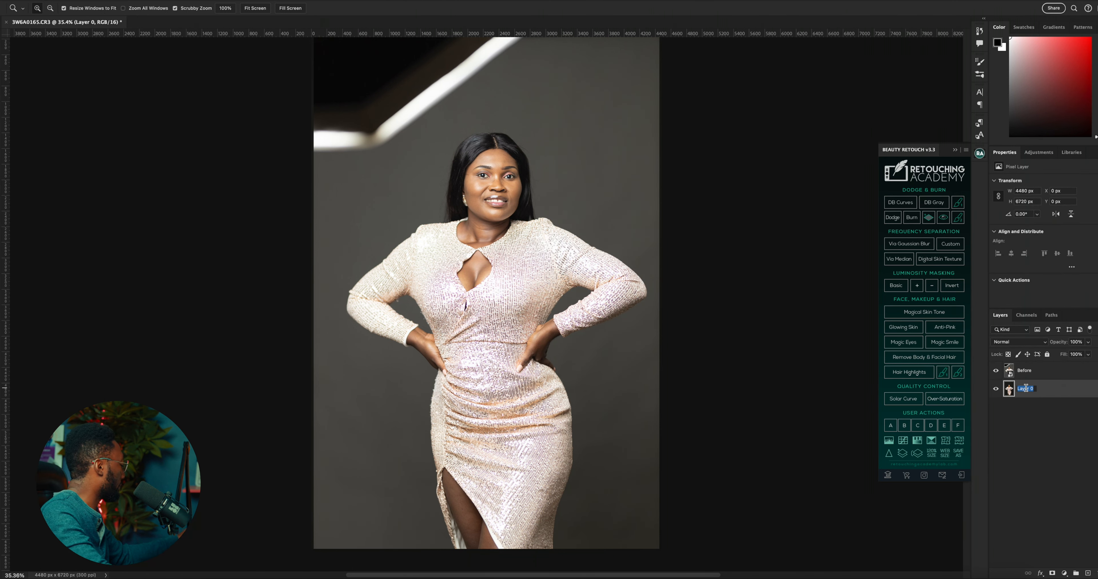
text(fter)
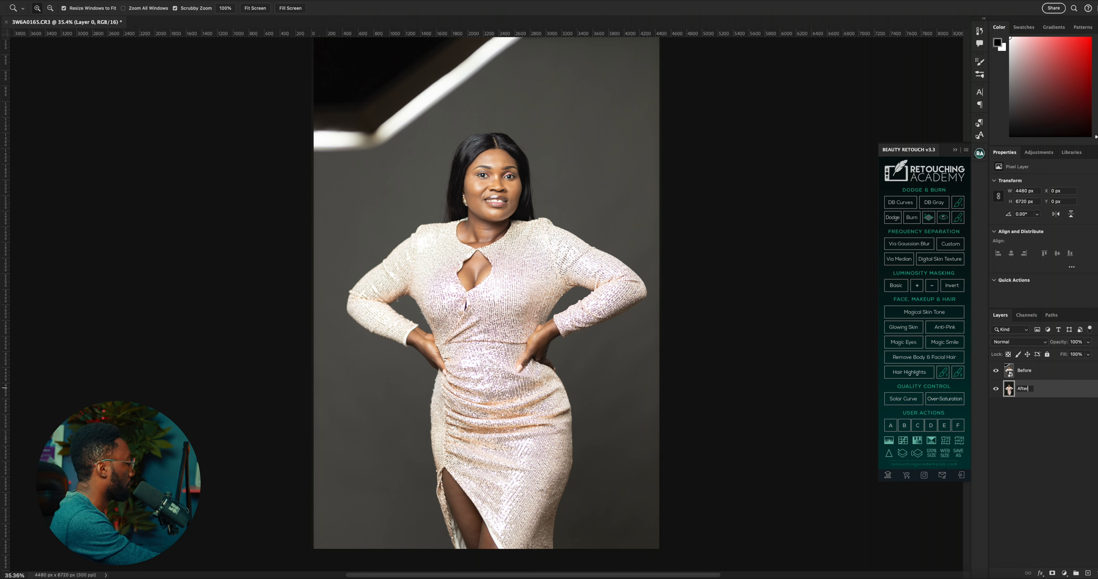
key(Return)
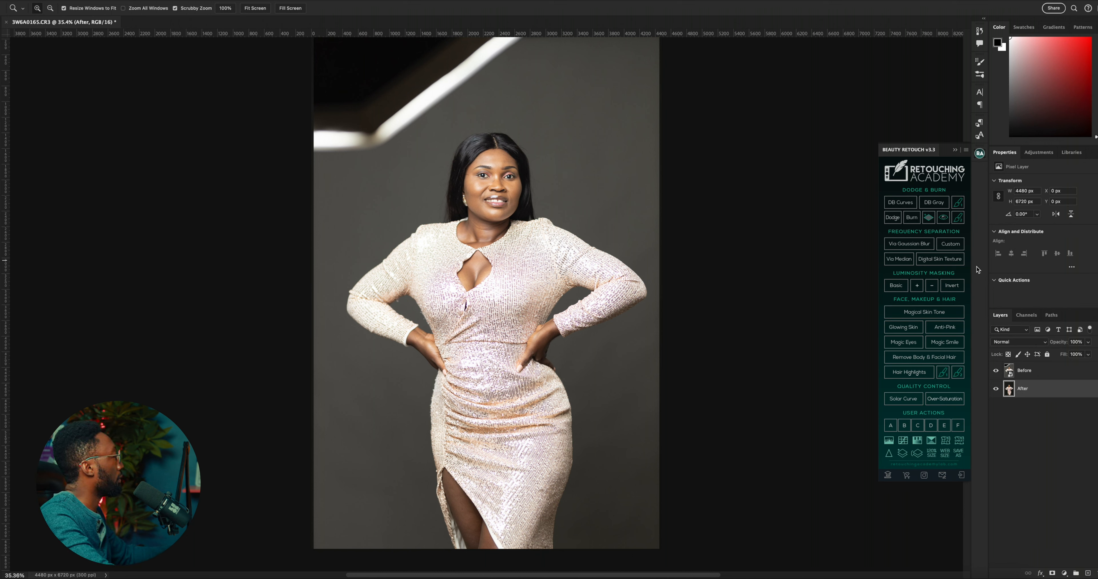
Collapse the Beauty Retouch panel and toggle the Before layer's visibility to compare the original with the retouched portrait
click(980, 154)
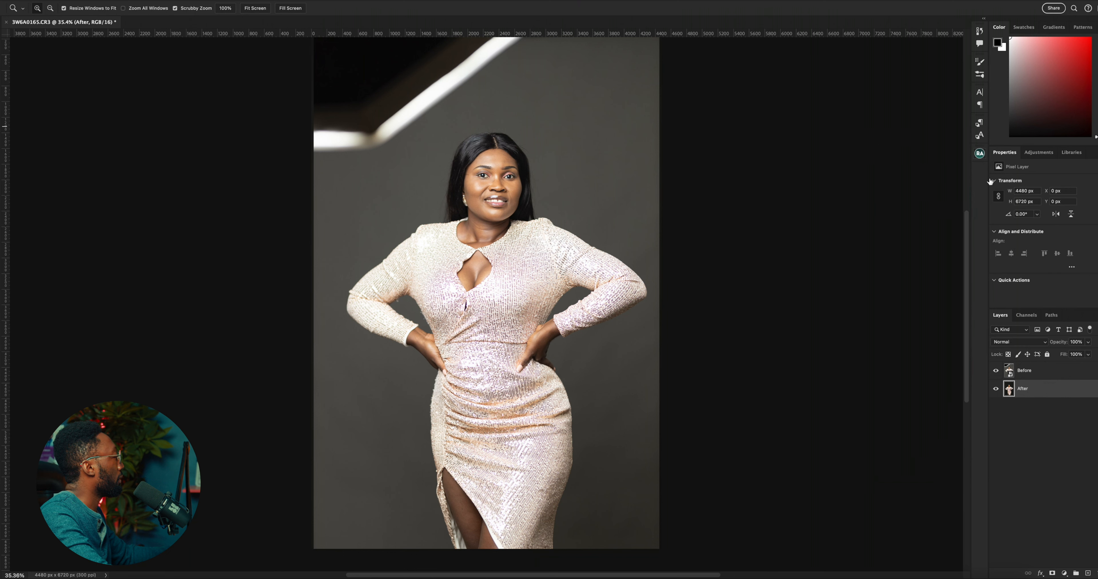
click(996, 371)
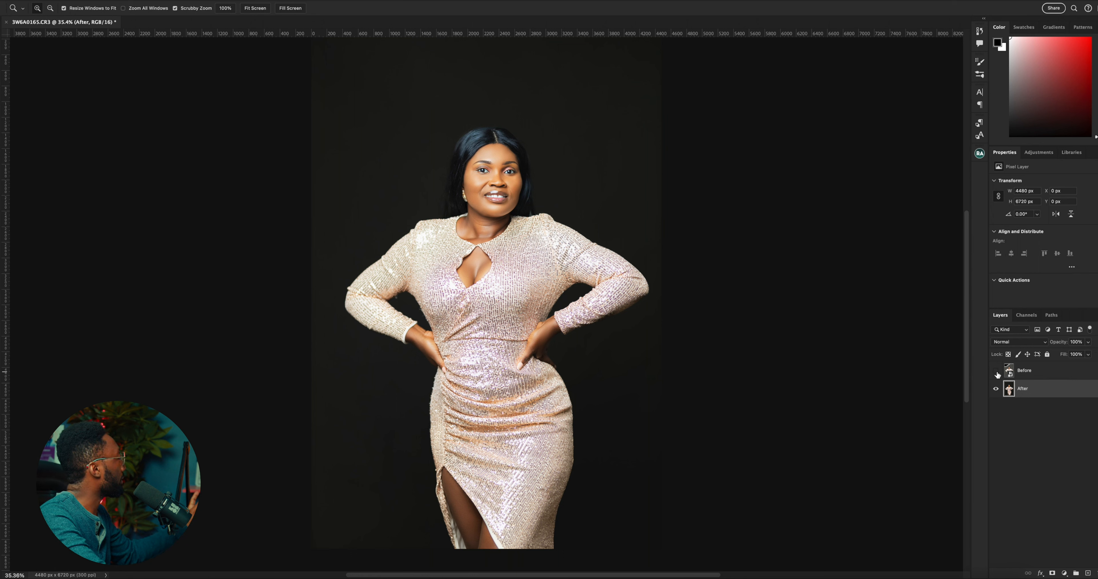
click(996, 372)
click(996, 371)
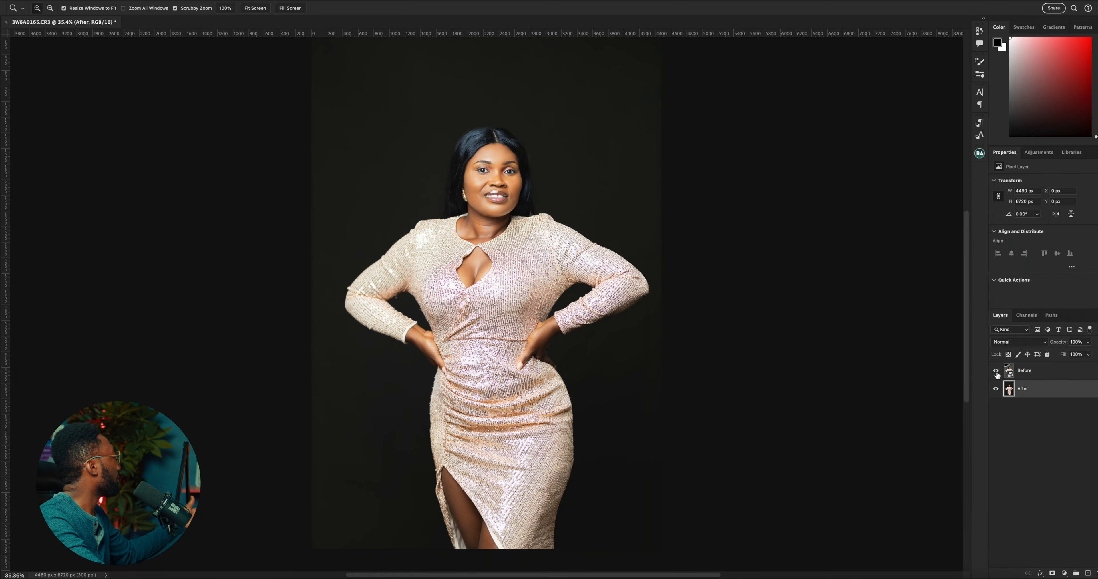
click(996, 371)
click(996, 372)
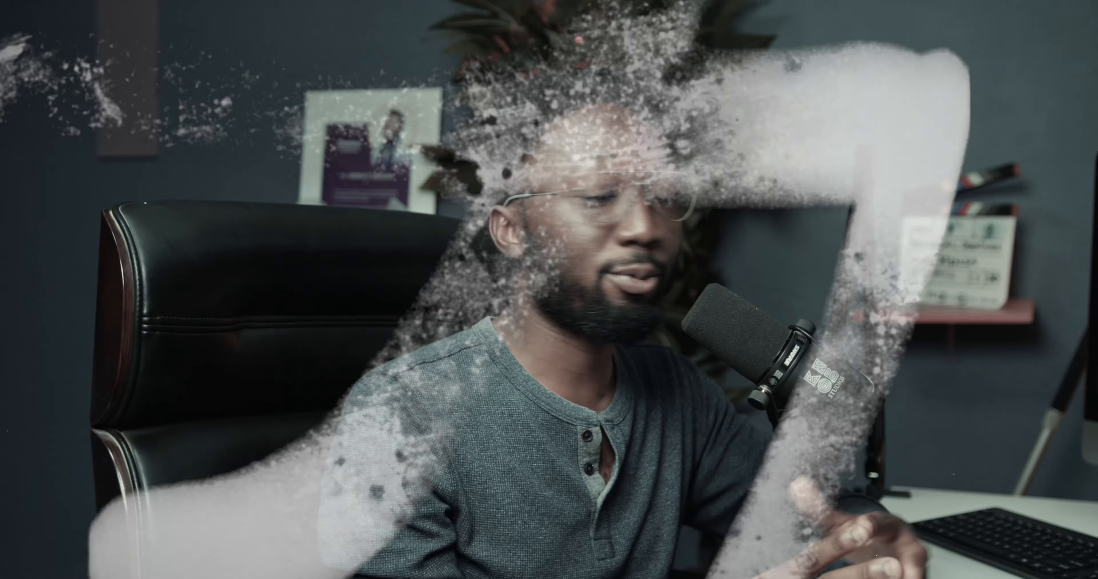